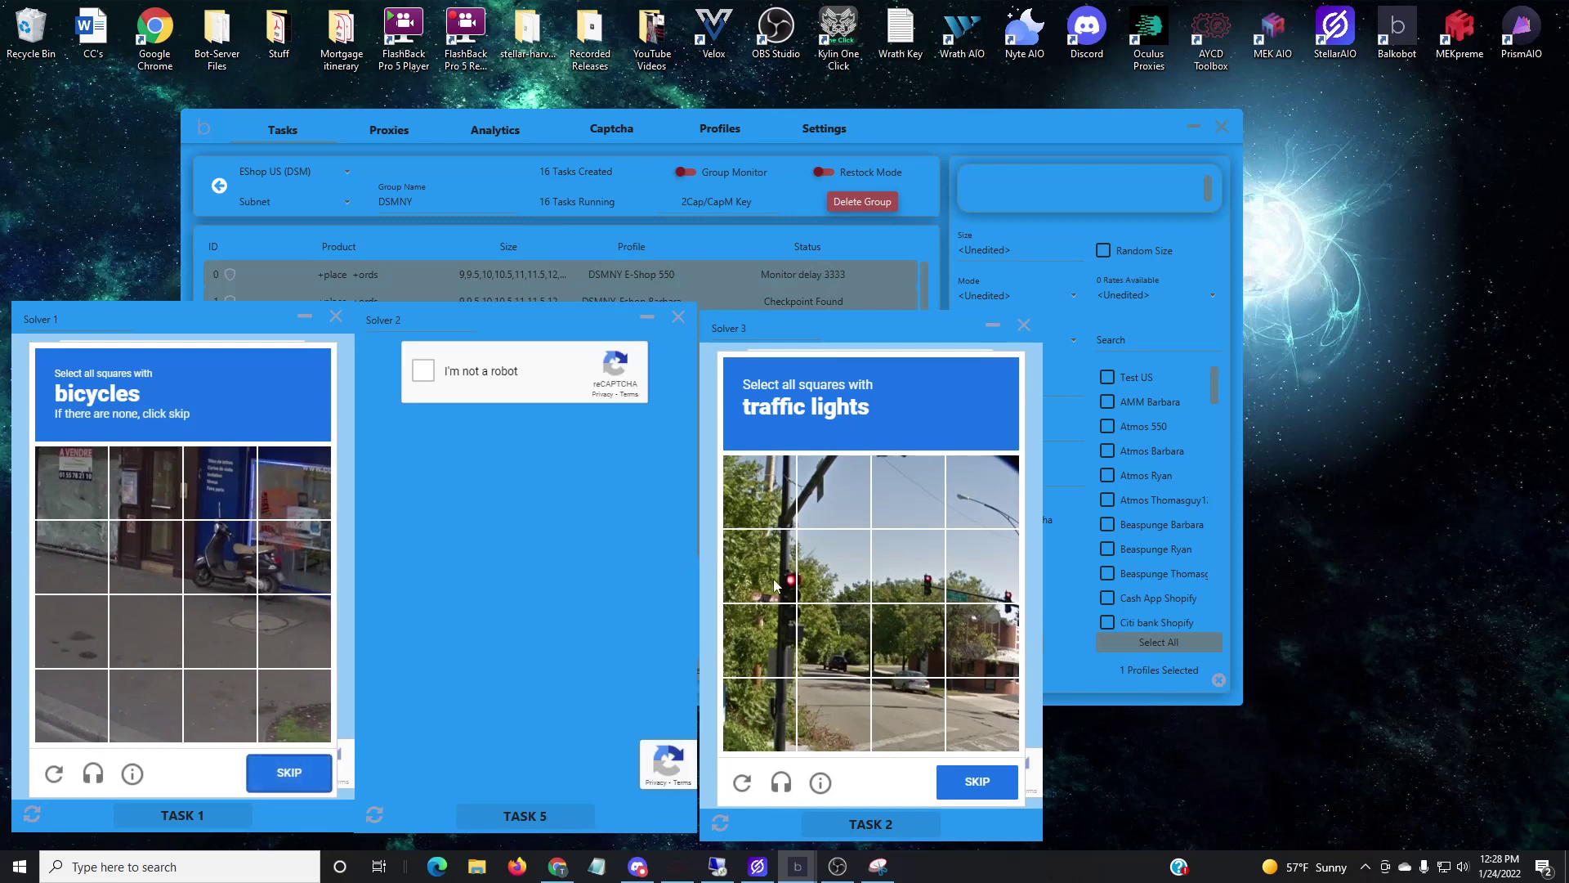
Solve the traffic-light challenge in the third solver by marking five squares and submitting
{"action": "left_click", "coordinate": [777, 584]}
{"action": "left_click", "coordinate": [760, 642]}
{"action": "left_click", "coordinate": [907, 568]}
{"action": "left_click", "coordinate": [980, 568]}
{"action": "left_click", "coordinate": [981, 641]}
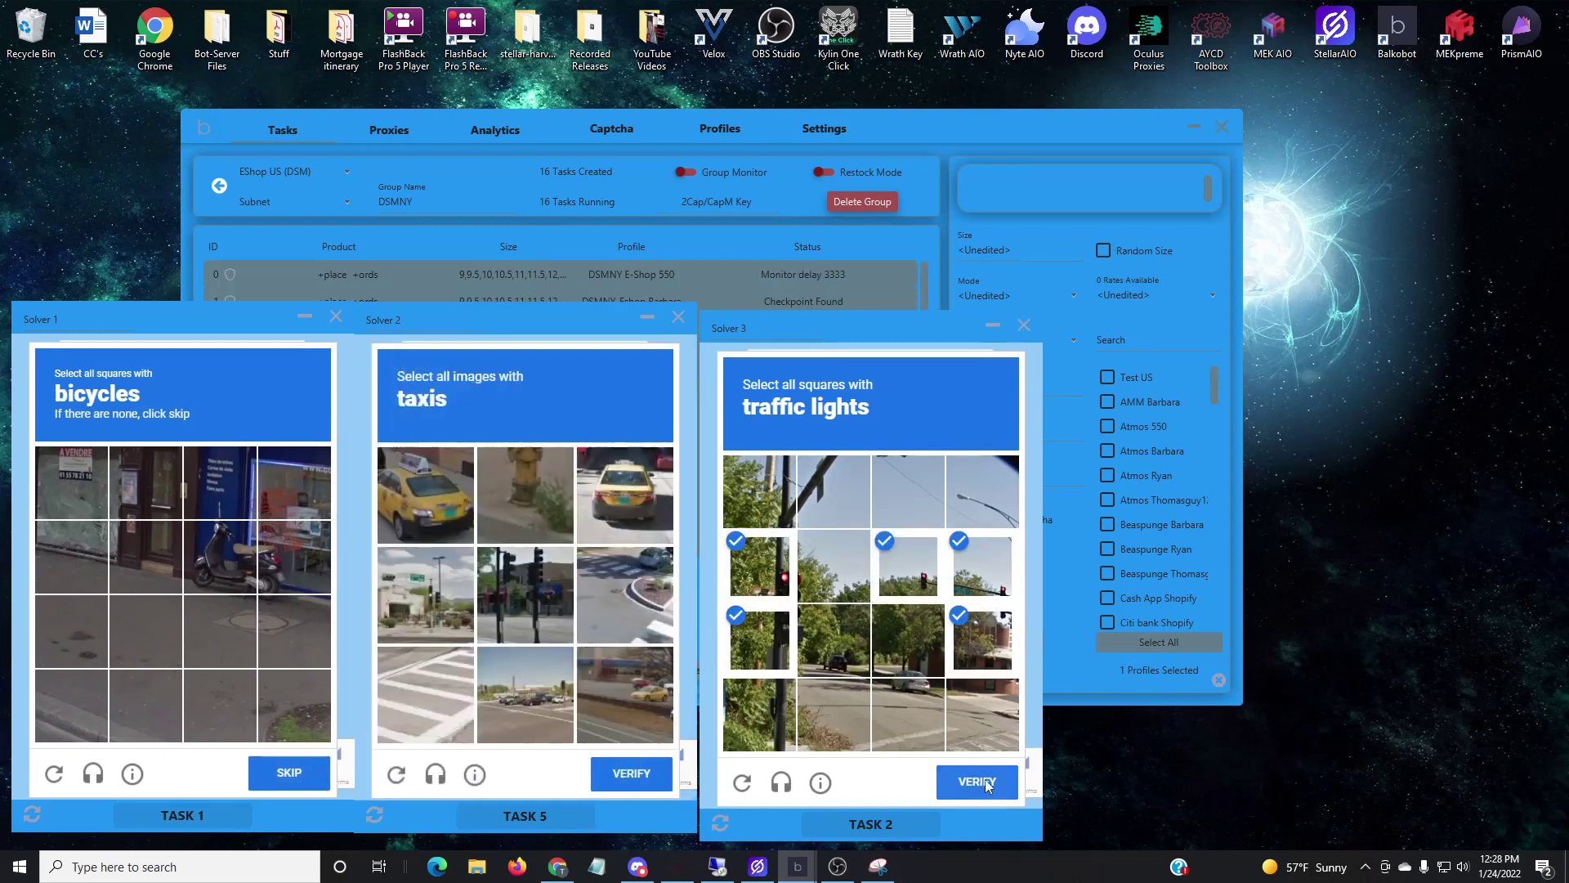
{"action": "left_click", "coordinate": [977, 781]}
Solve the taxi challenge in the second solver and the bicycles challenge in the first
{"action": "left_click", "coordinate": [425, 494]}
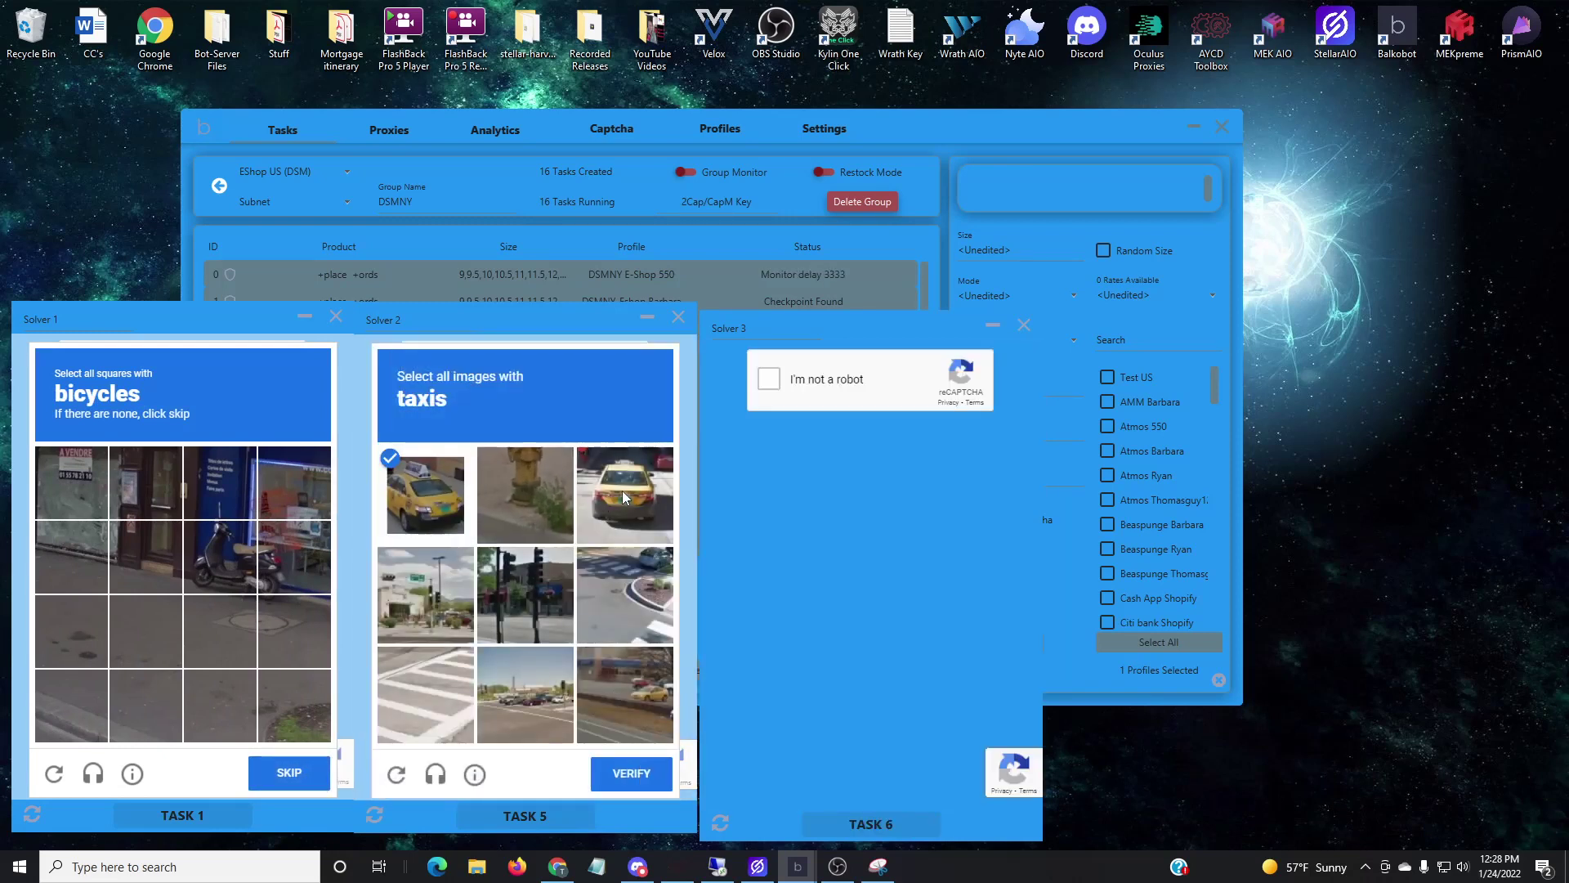
{"action": "left_click", "coordinate": [624, 496]}
{"action": "left_click", "coordinate": [625, 695]}
{"action": "left_click", "coordinate": [632, 773]}
{"action": "left_click", "coordinate": [249, 572]}
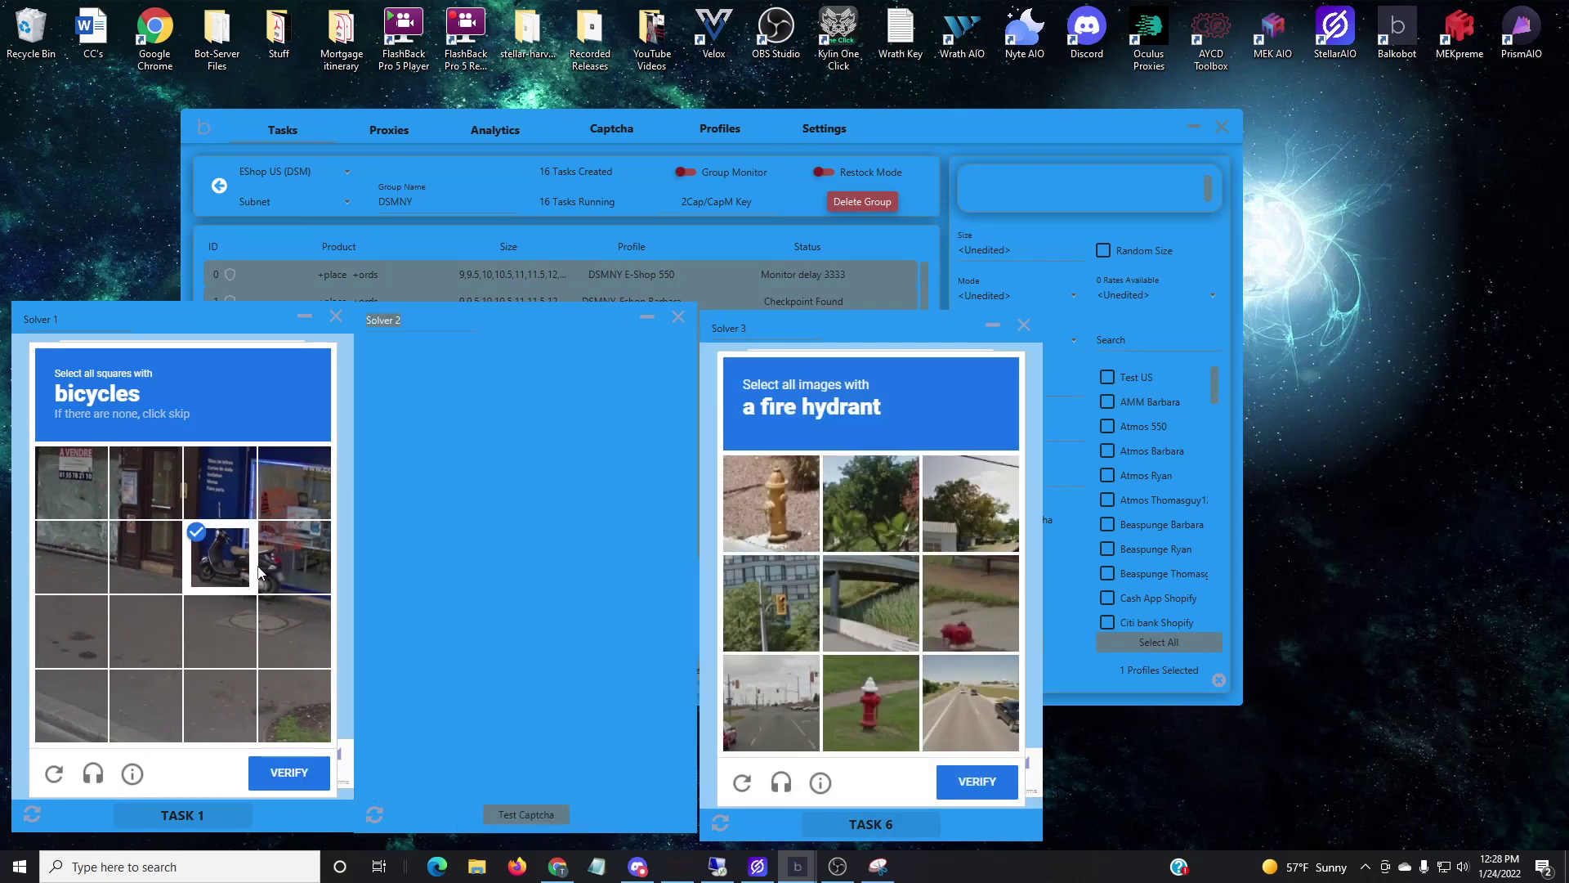
{"action": "left_click", "coordinate": [294, 556]}
{"action": "left_click", "coordinate": [290, 772]}
Clear the fire hydrant challenge in the third solver and a new taxi challenge in the second
{"action": "left_click", "coordinate": [771, 503]}
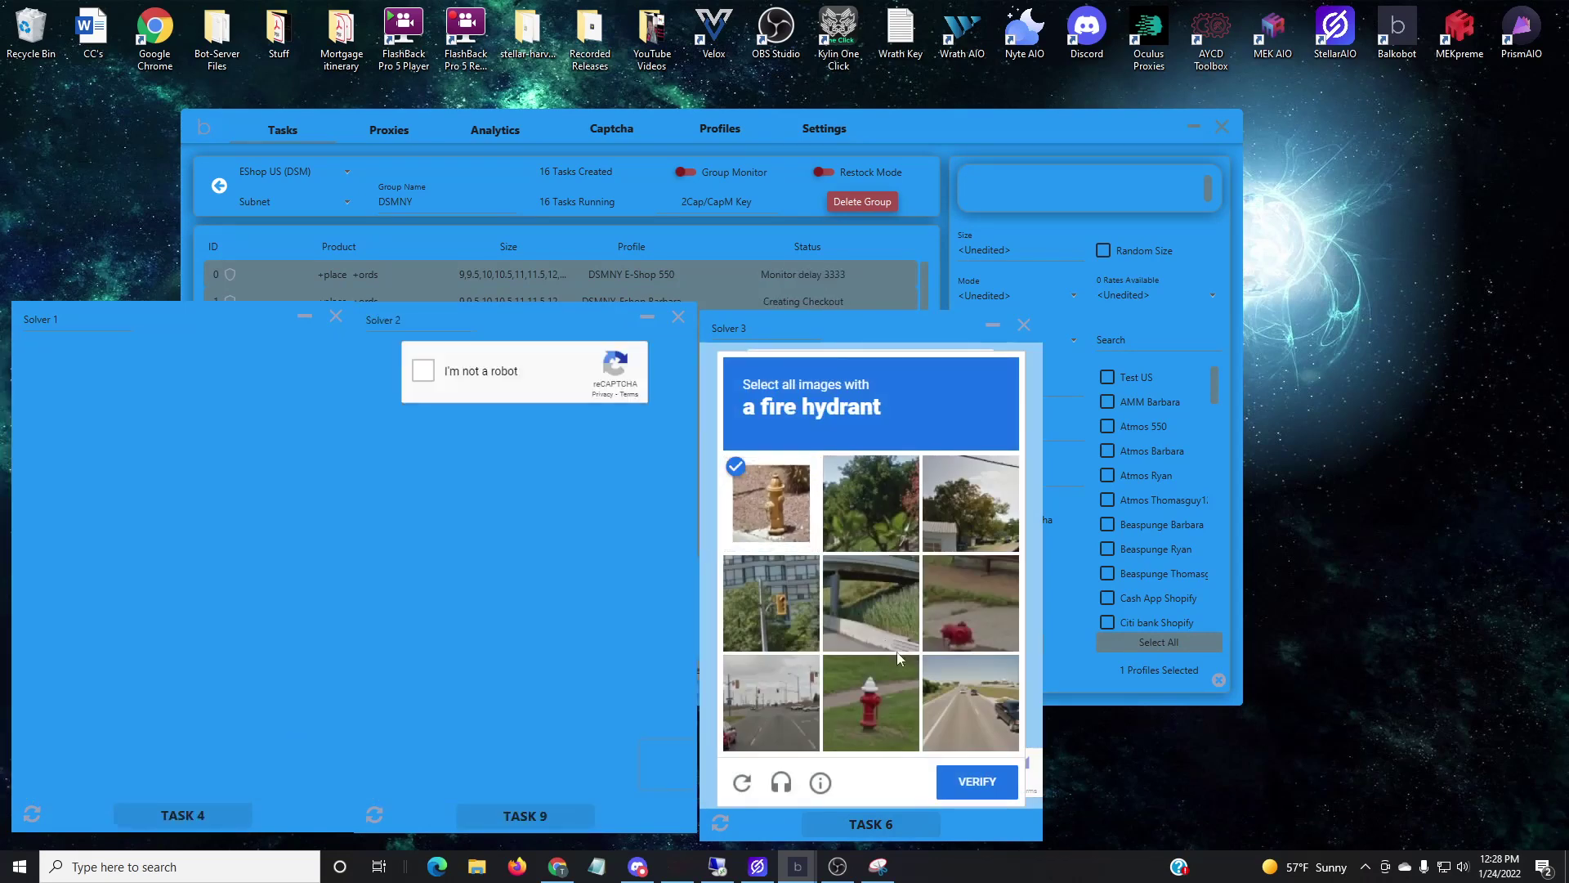
{"action": "left_click", "coordinate": [870, 703]}
{"action": "left_click", "coordinate": [971, 604]}
{"action": "left_click", "coordinate": [977, 782]}
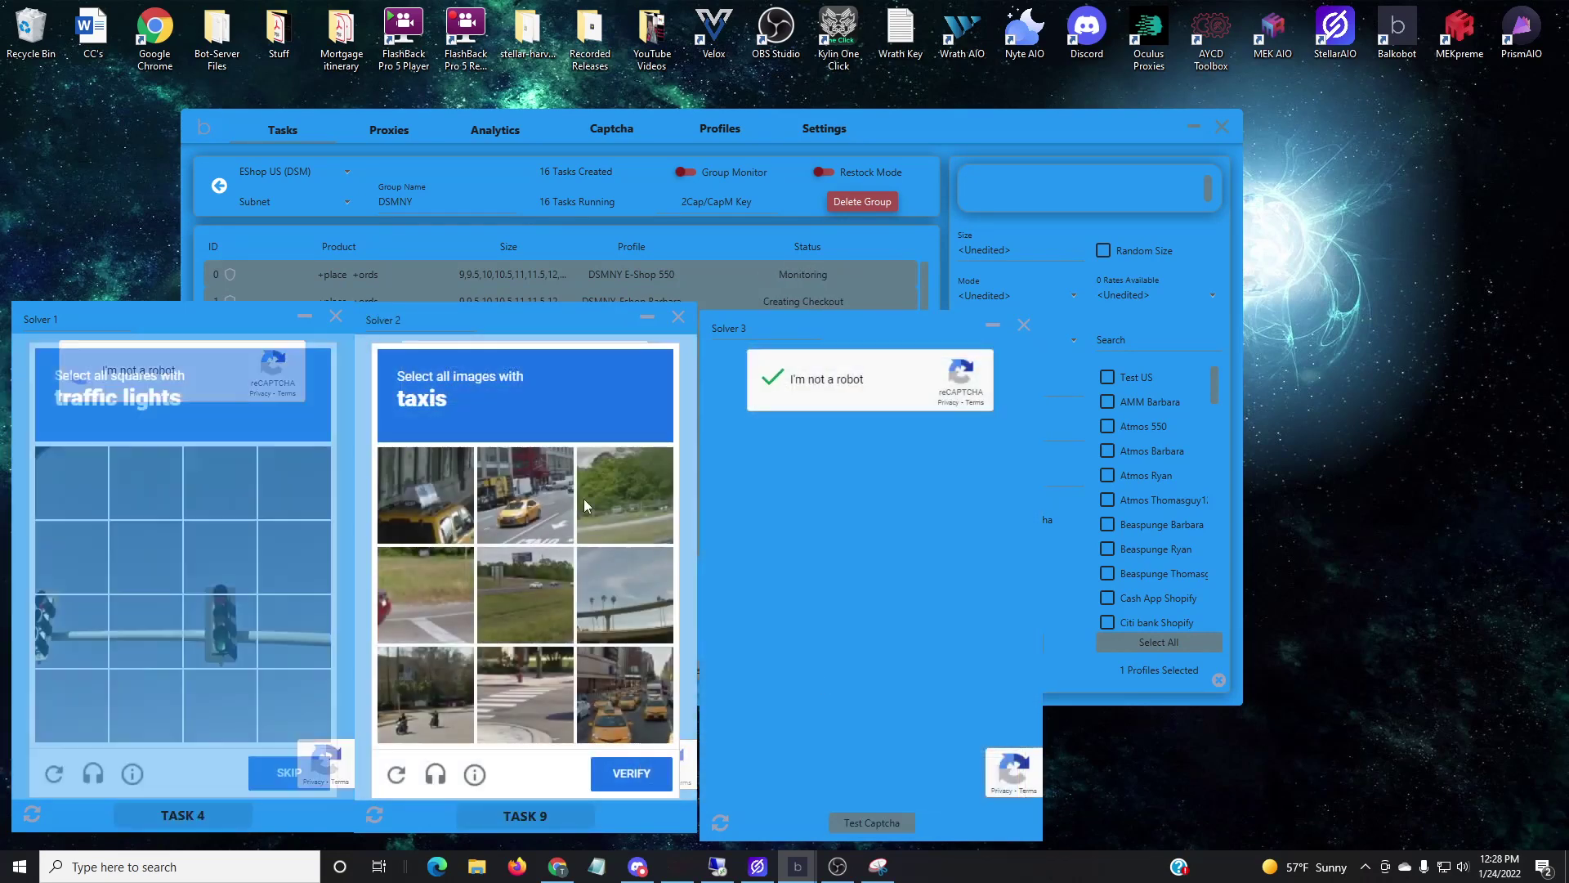
{"action": "left_click", "coordinate": [425, 494]}
{"action": "left_click", "coordinate": [524, 495]}
{"action": "left_click", "coordinate": [625, 695]}
{"action": "left_click", "coordinate": [632, 774]}
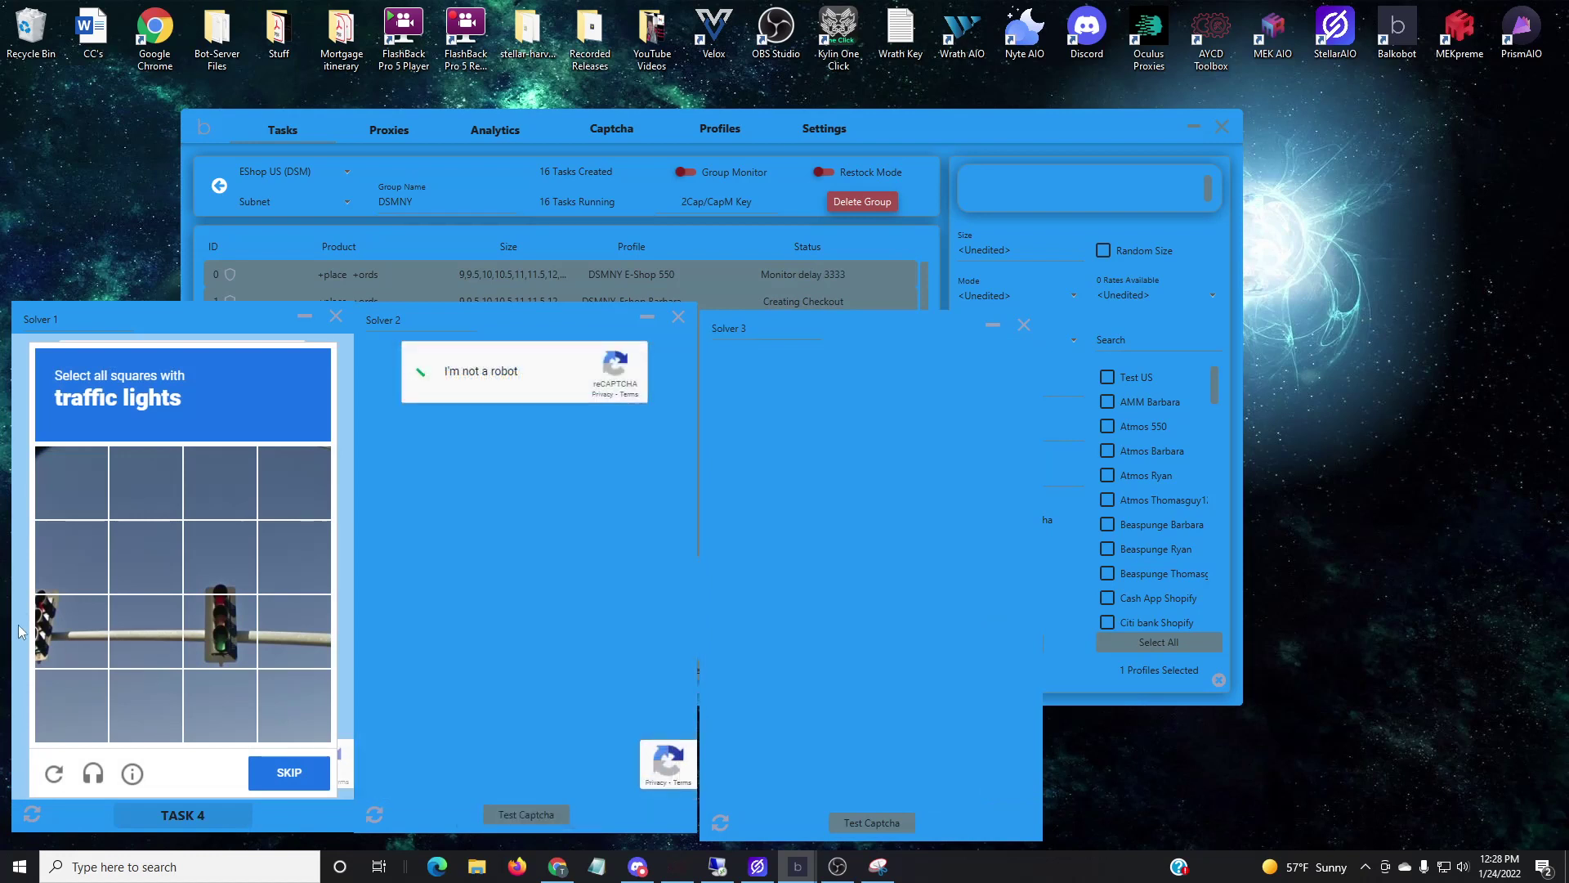
Solve the first solver's traffic-light challenge and the second solver's stairs challenge
{"action": "left_click", "coordinate": [88, 633]}
{"action": "left_click", "coordinate": [221, 631]}
{"action": "left_click", "coordinate": [296, 780]}
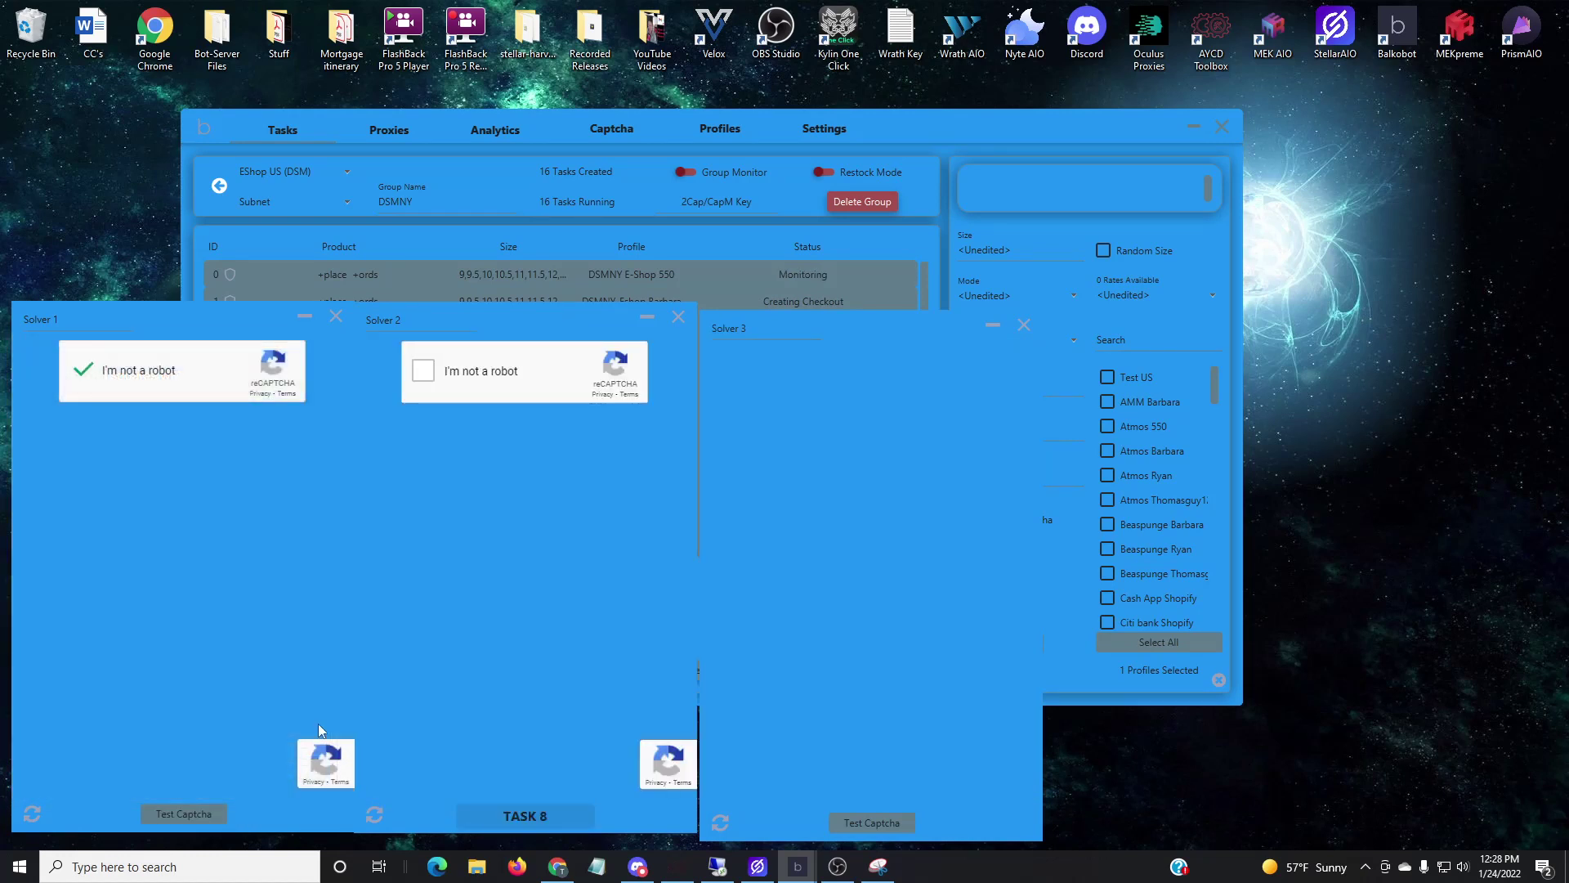
{"action": "left_click", "coordinate": [425, 494]}
{"action": "left_click", "coordinate": [429, 687]}
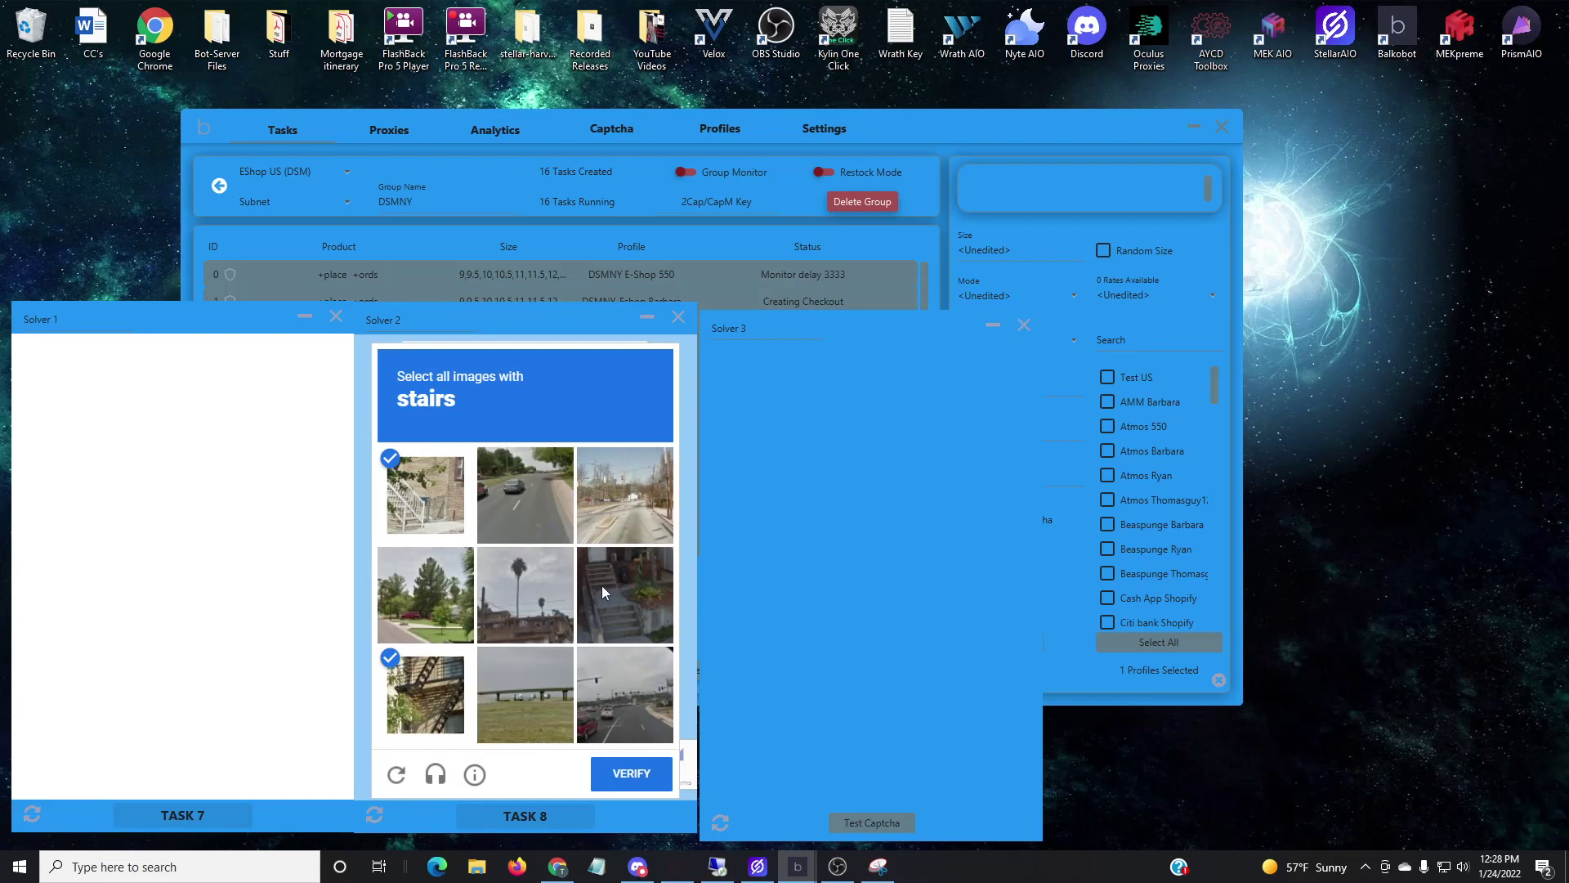
{"action": "left_click", "coordinate": [604, 592]}
{"action": "left_click", "coordinate": [632, 773]}
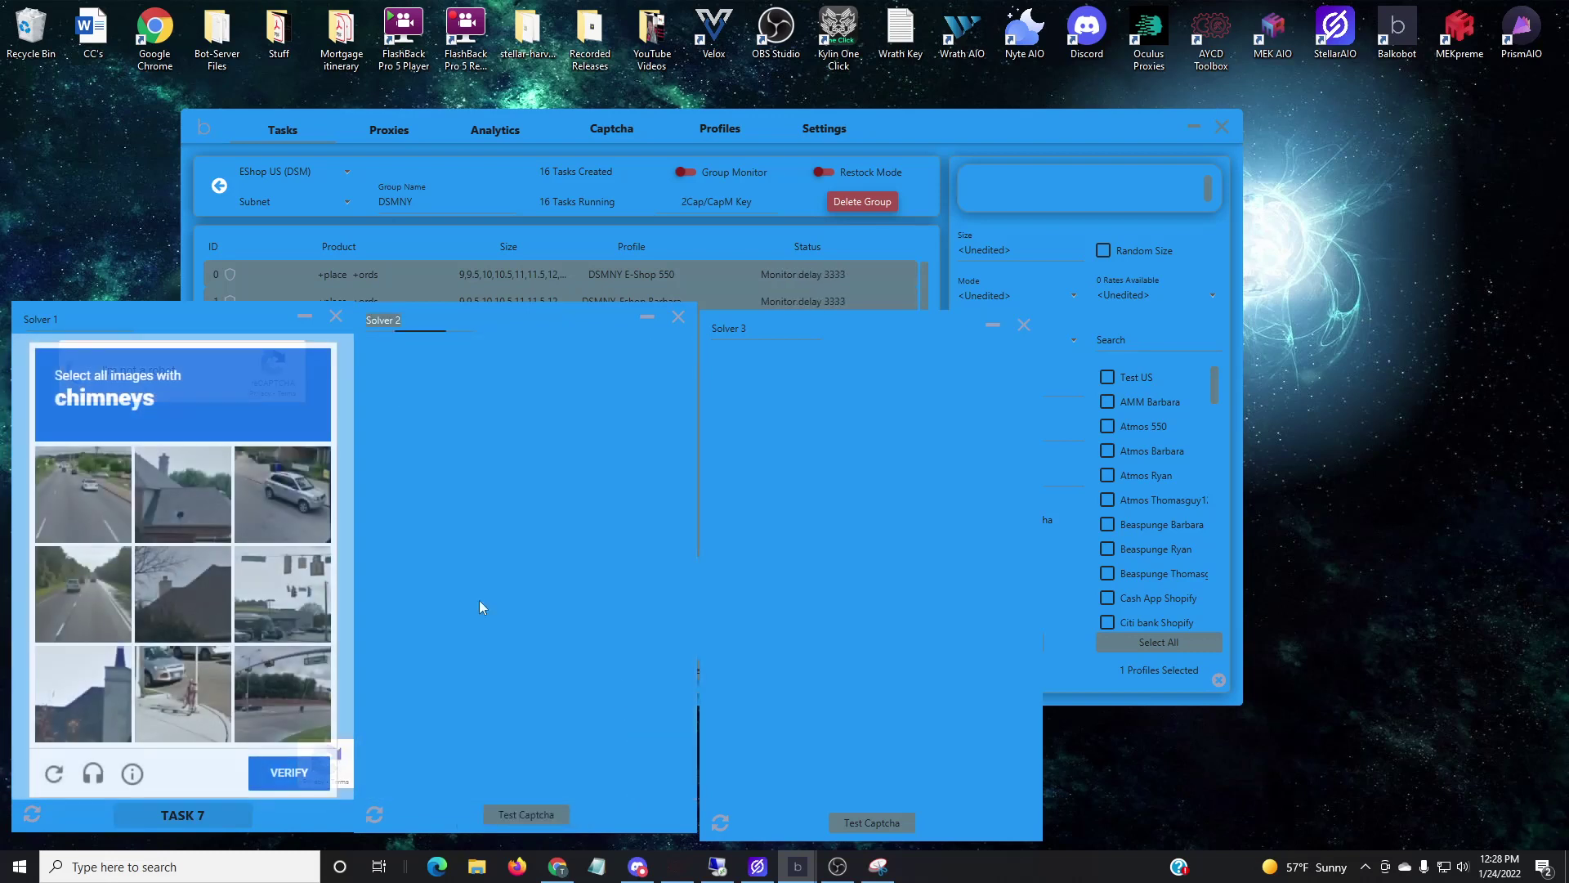
Solve the chimneys challenge, then start task 10's captcha check and solve its stairs challenge
{"action": "left_click", "coordinate": [183, 495]}
{"action": "left_click", "coordinate": [183, 594]}
{"action": "left_click", "coordinate": [84, 694]}
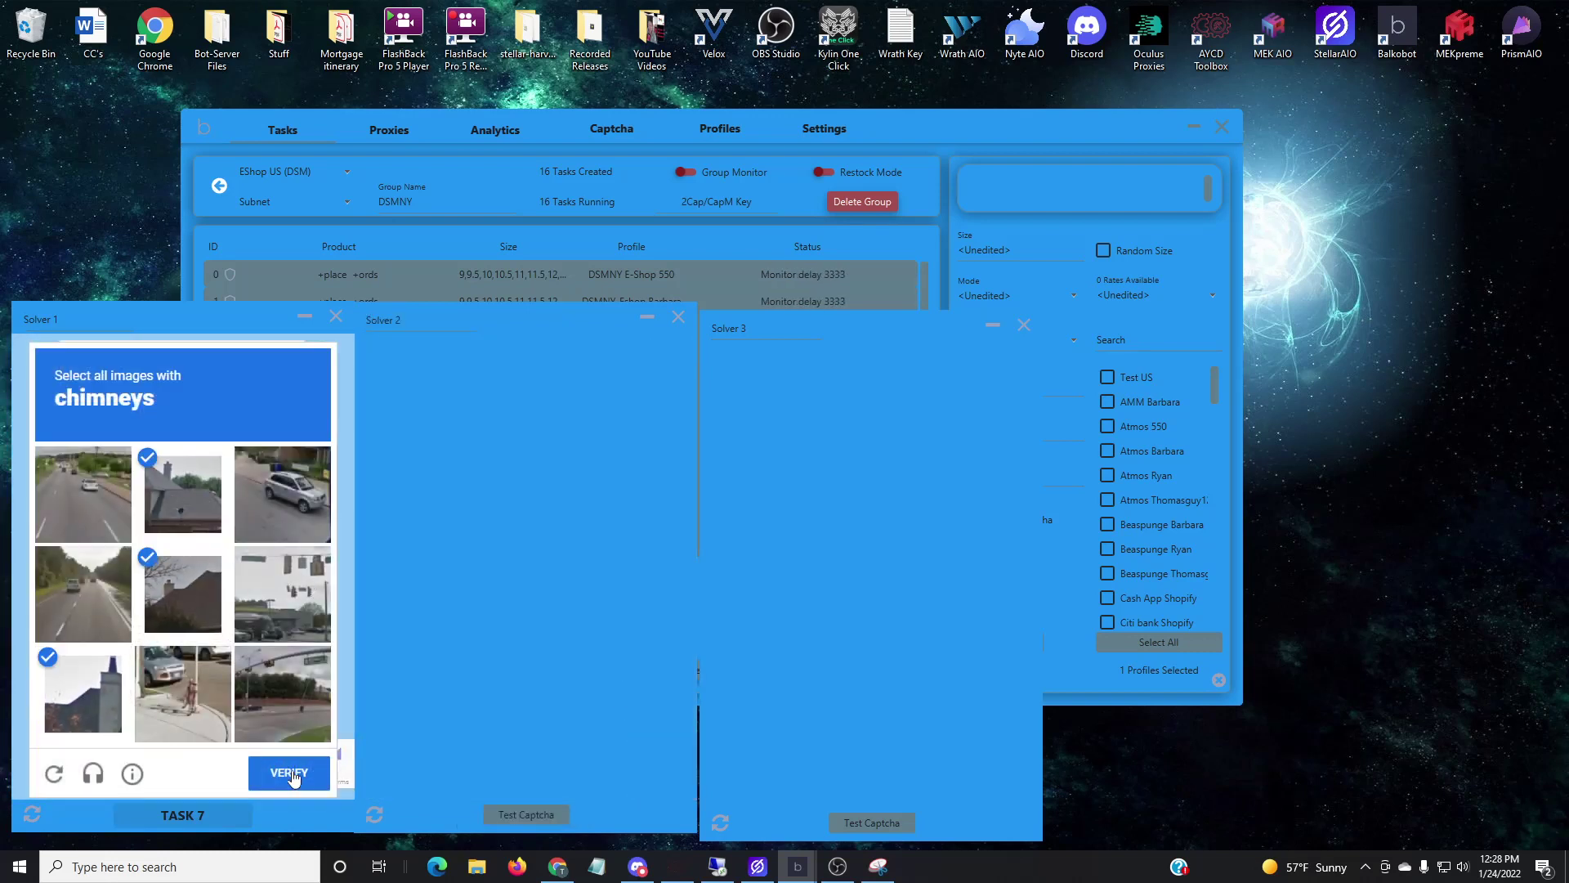
{"action": "left_click", "coordinate": [290, 774]}
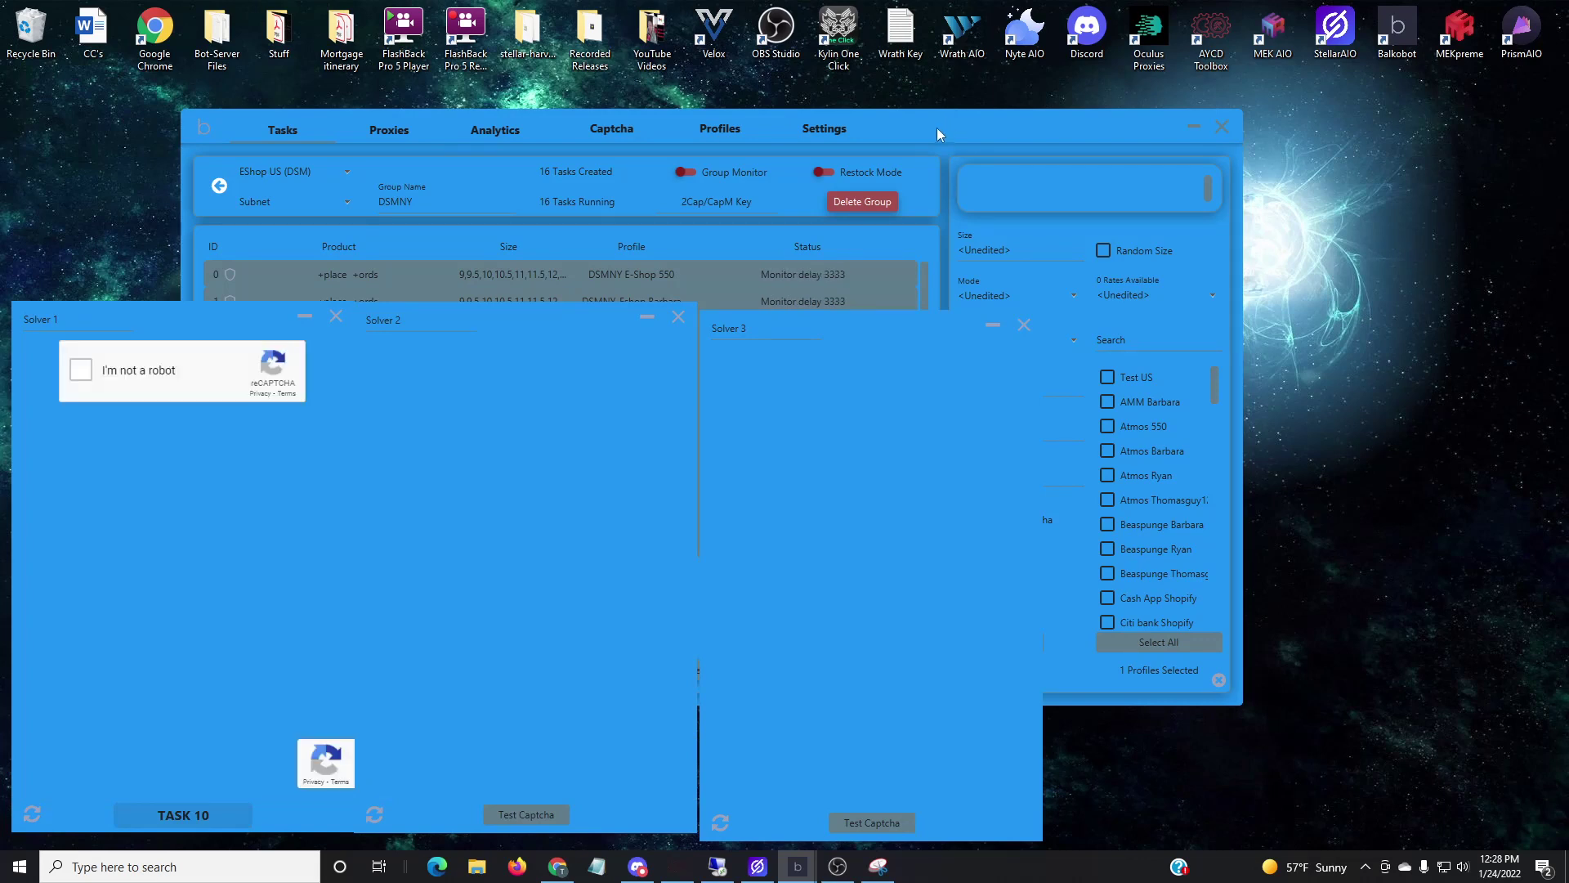
{"action": "left_click", "coordinate": [80, 369]}
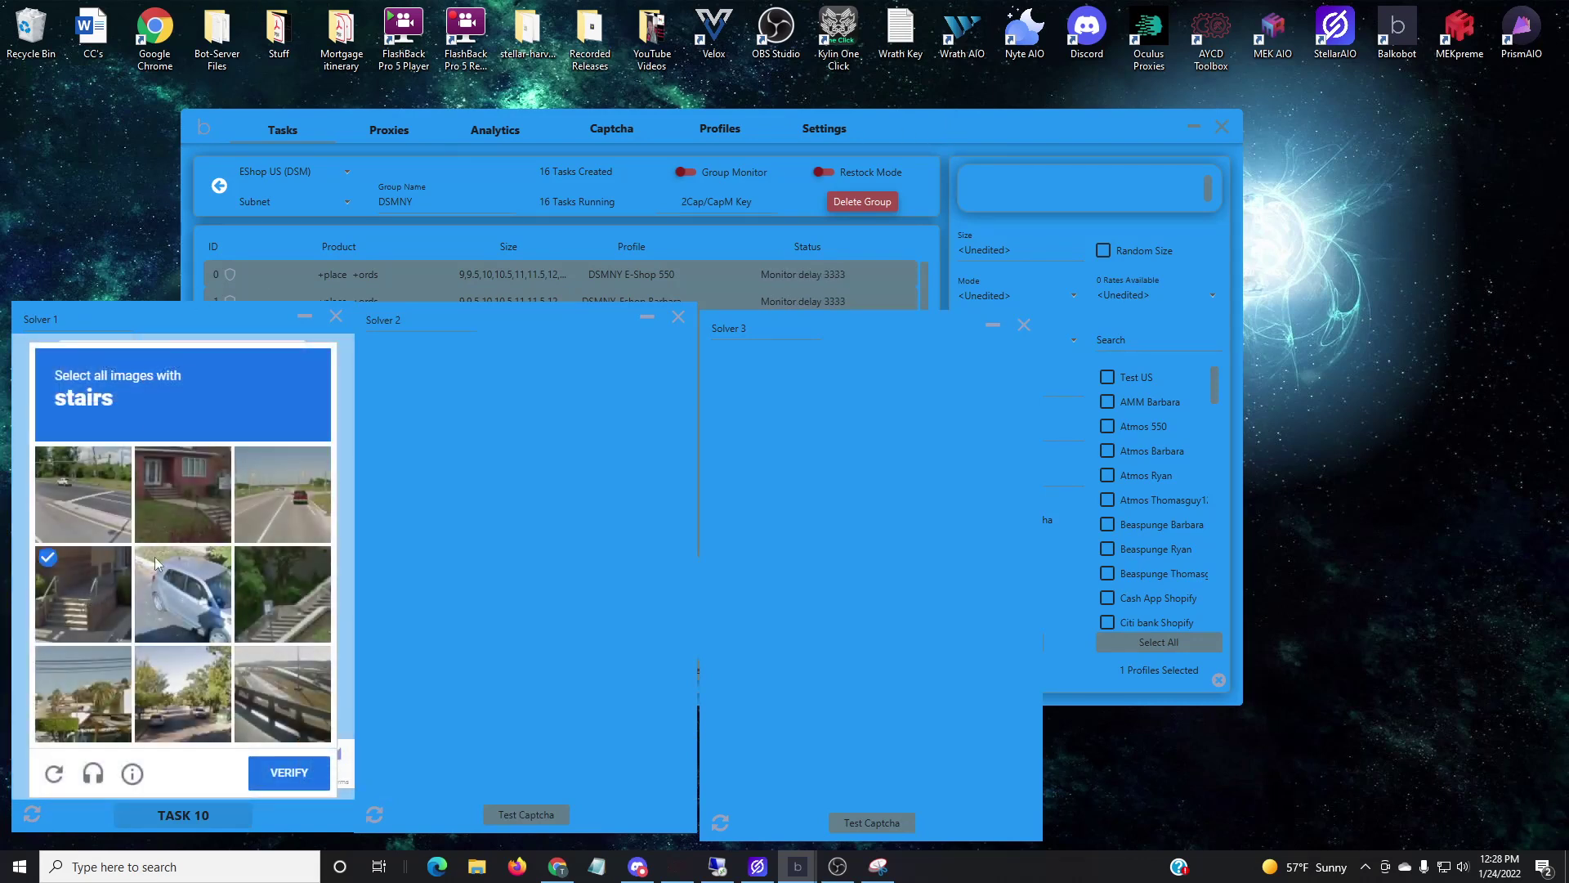
{"action": "left_click", "coordinate": [184, 495]}
{"action": "left_click", "coordinate": [282, 594]}
{"action": "left_click", "coordinate": [289, 772]}
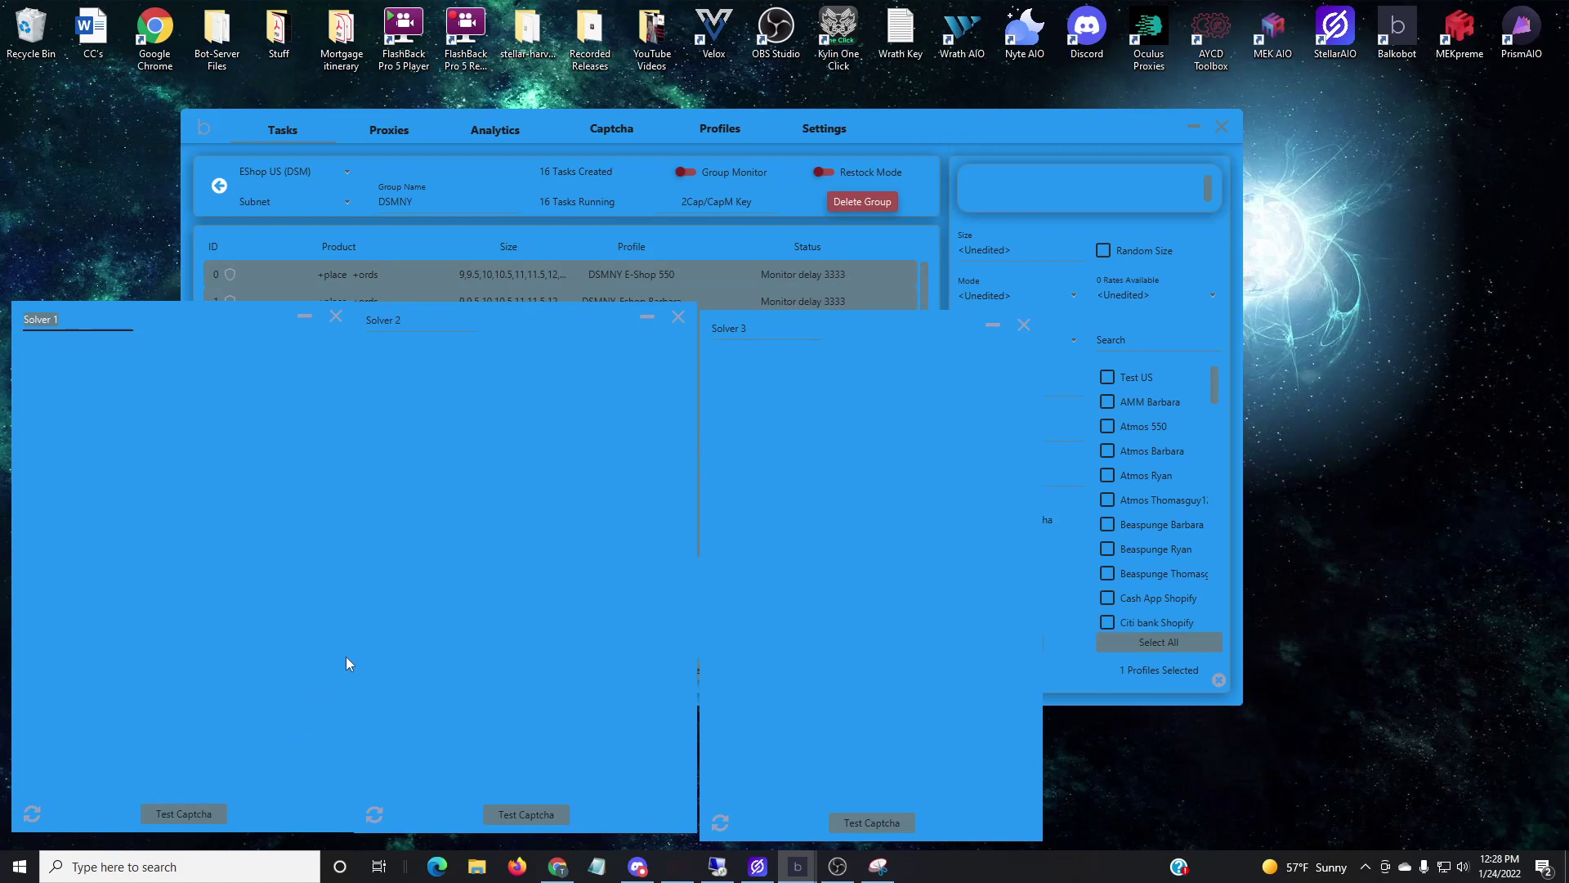
Apply the Yeezy 700 V3 Kyanite (GY0260) link to the DSMNY tasks and dismiss the checkout success notice
{"action": "left_click", "coordinate": [1002, 165]}
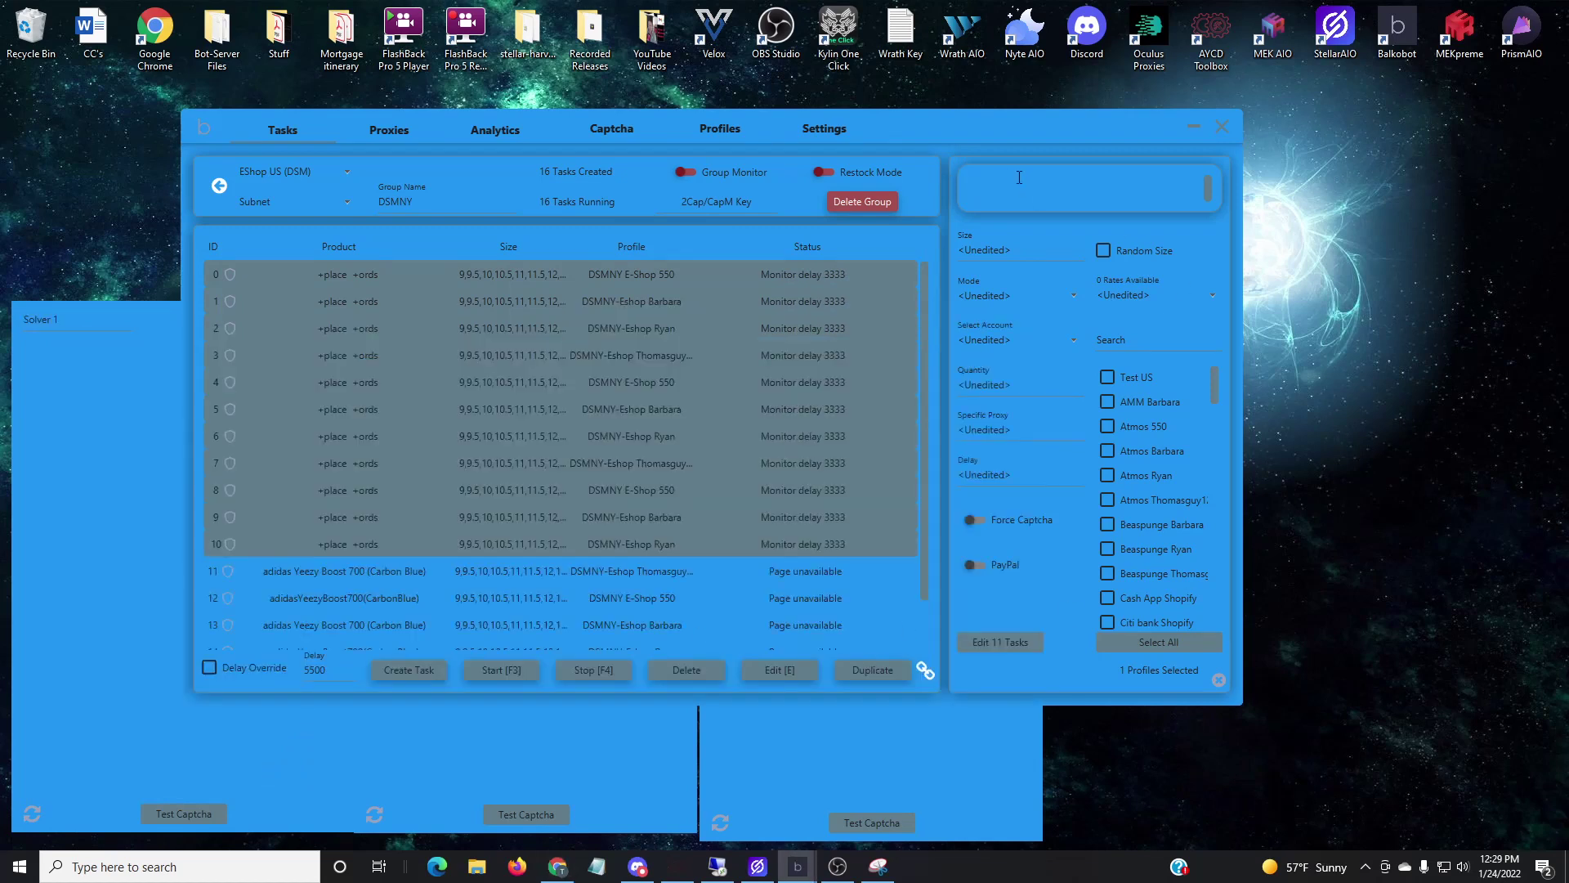
{"action": "type", "text": "https://shop-us.doverstreetmarket.com/products/adidas-yeezy-700-v3-kyanite-gy0260"}
{"action": "key", "text": "Return"}
{"action": "left_click", "coordinate": [1021, 642]}
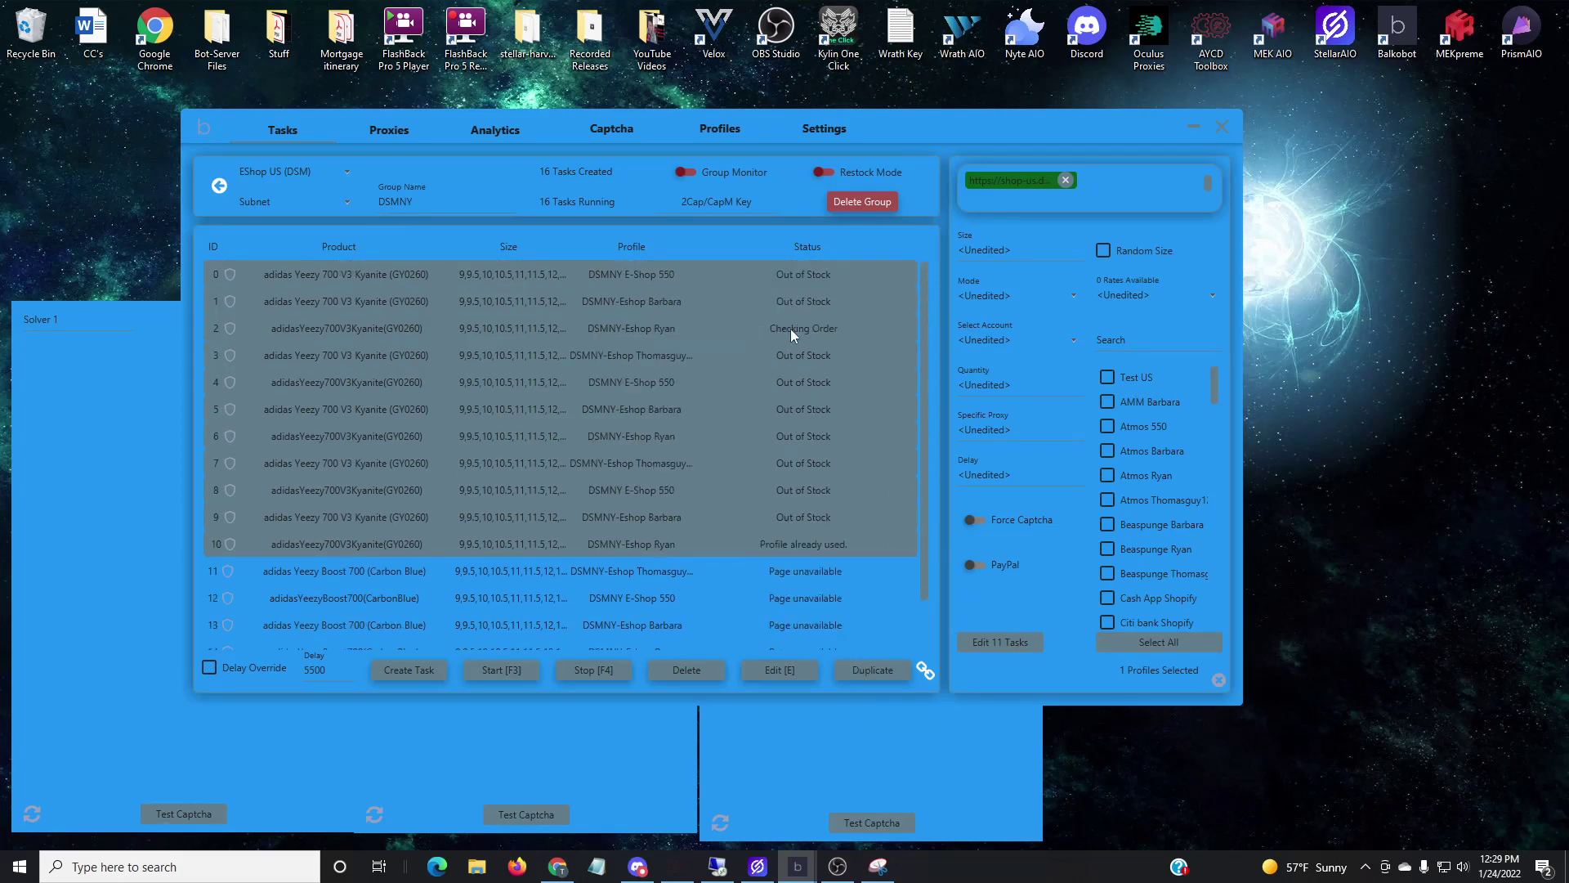
{"action": "mouse_move", "coordinate": [791, 330]}
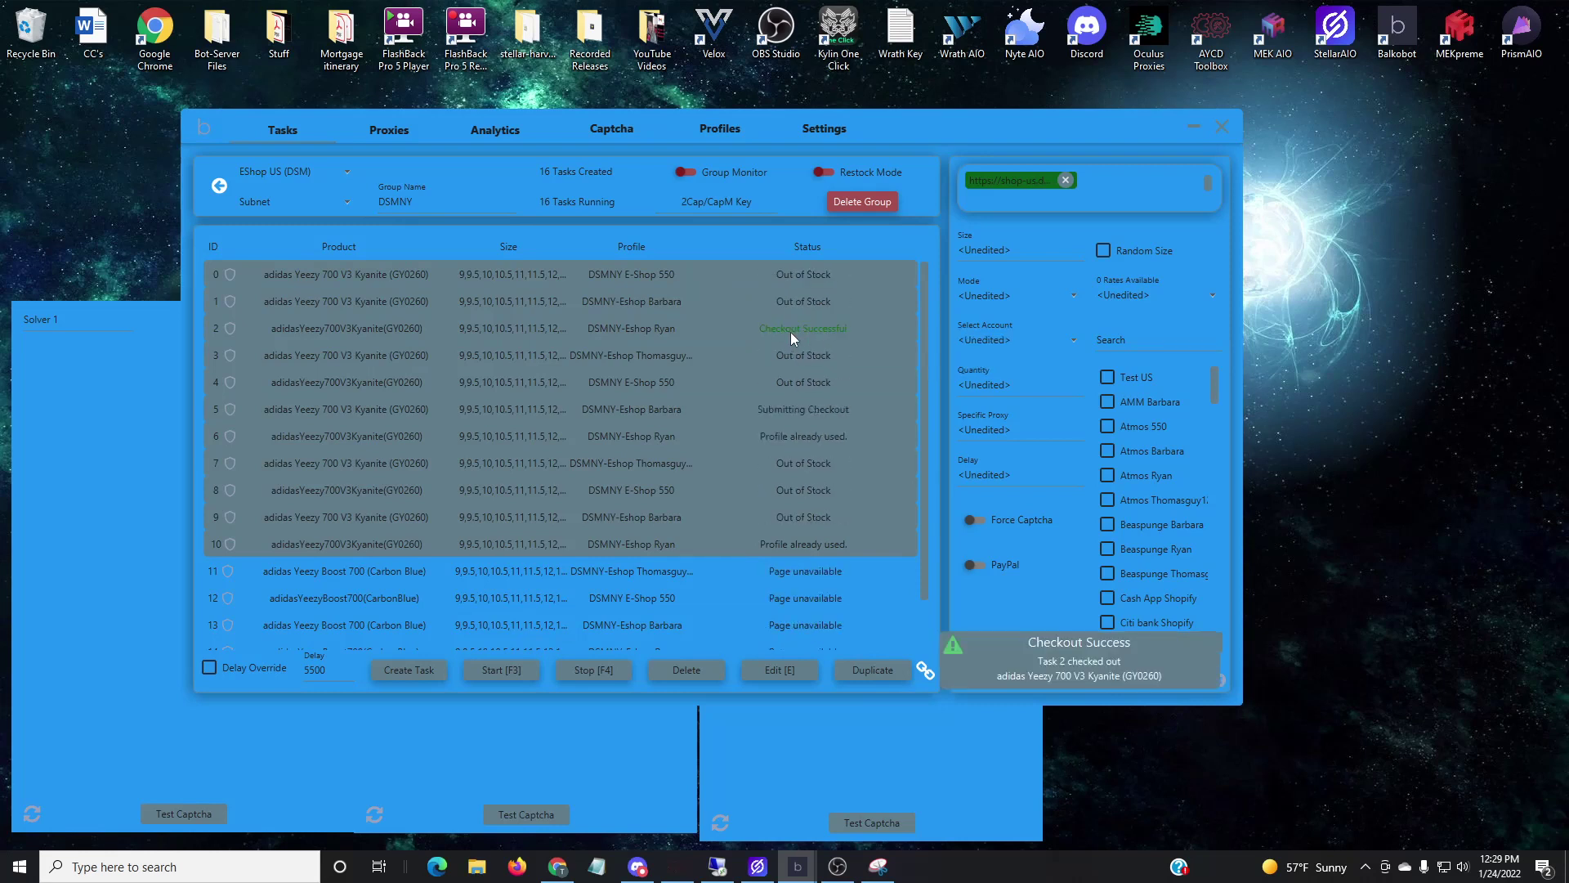
{"action": "left_click", "coordinate": [1103, 674]}
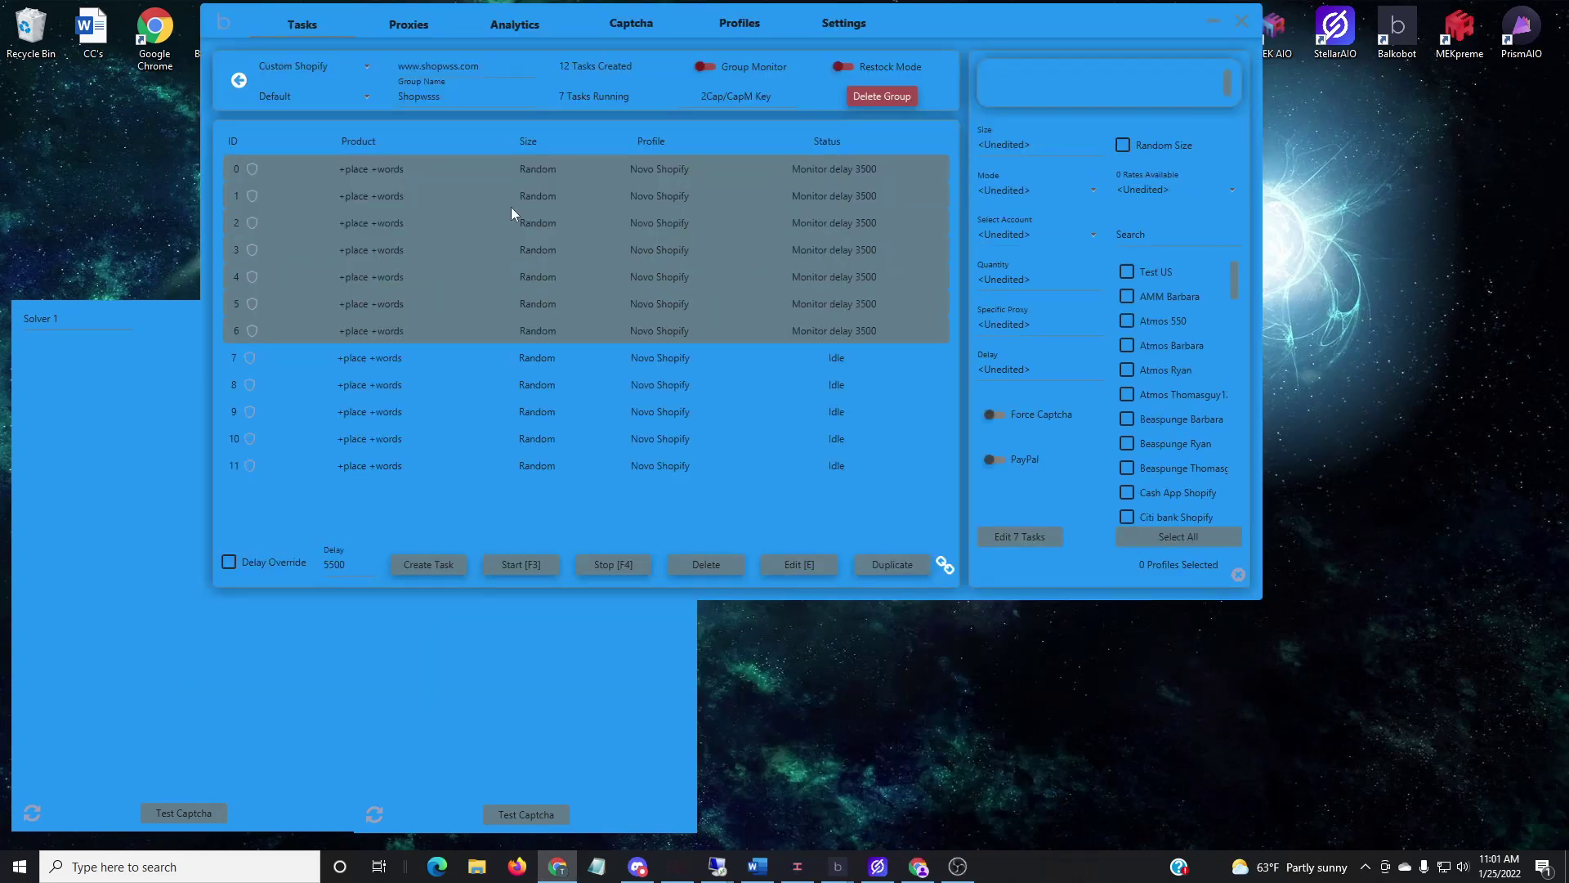
Open the Nrml group, review the BB550PB1 checkout, then select all 12 tasks and stop them
{"action": "left_click", "coordinate": [239, 80]}
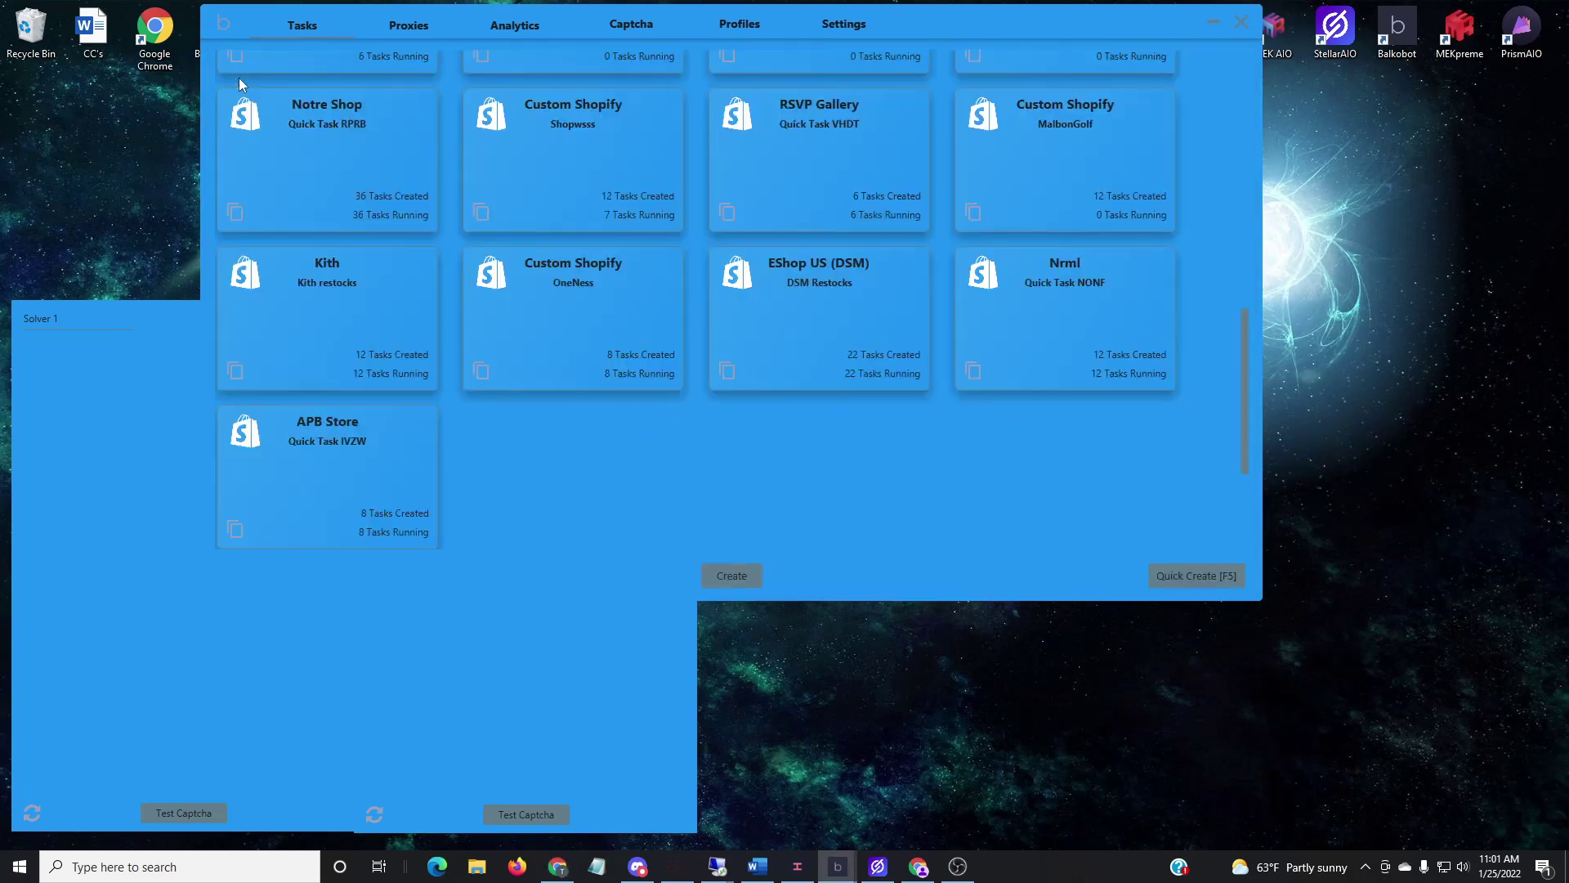
{"action": "left_click", "coordinate": [1049, 322]}
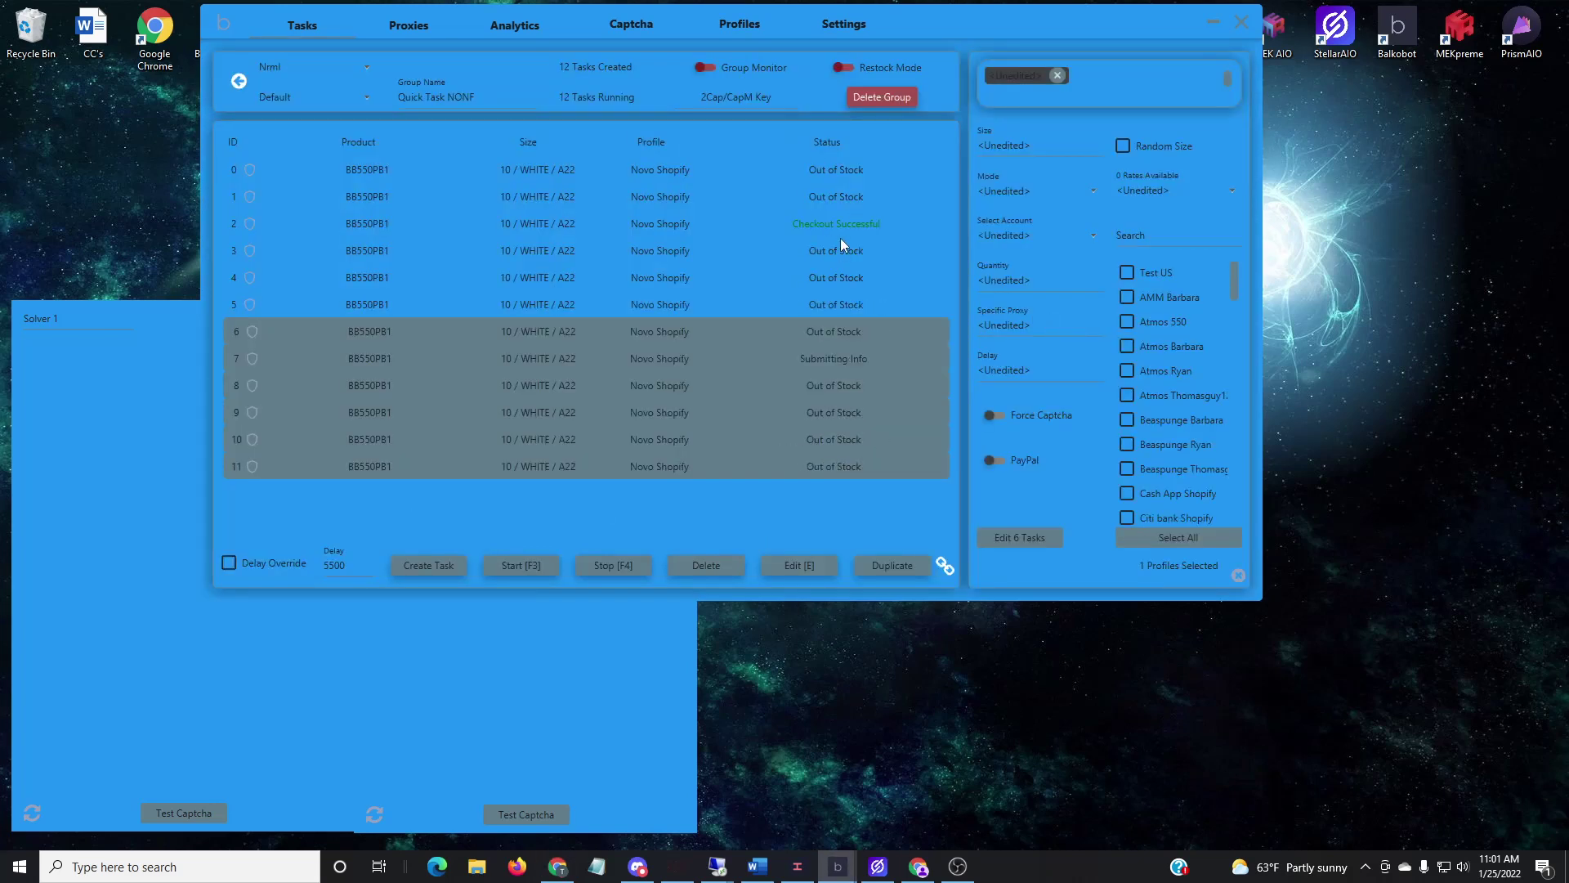
{"action": "left_click", "coordinate": [865, 227]}
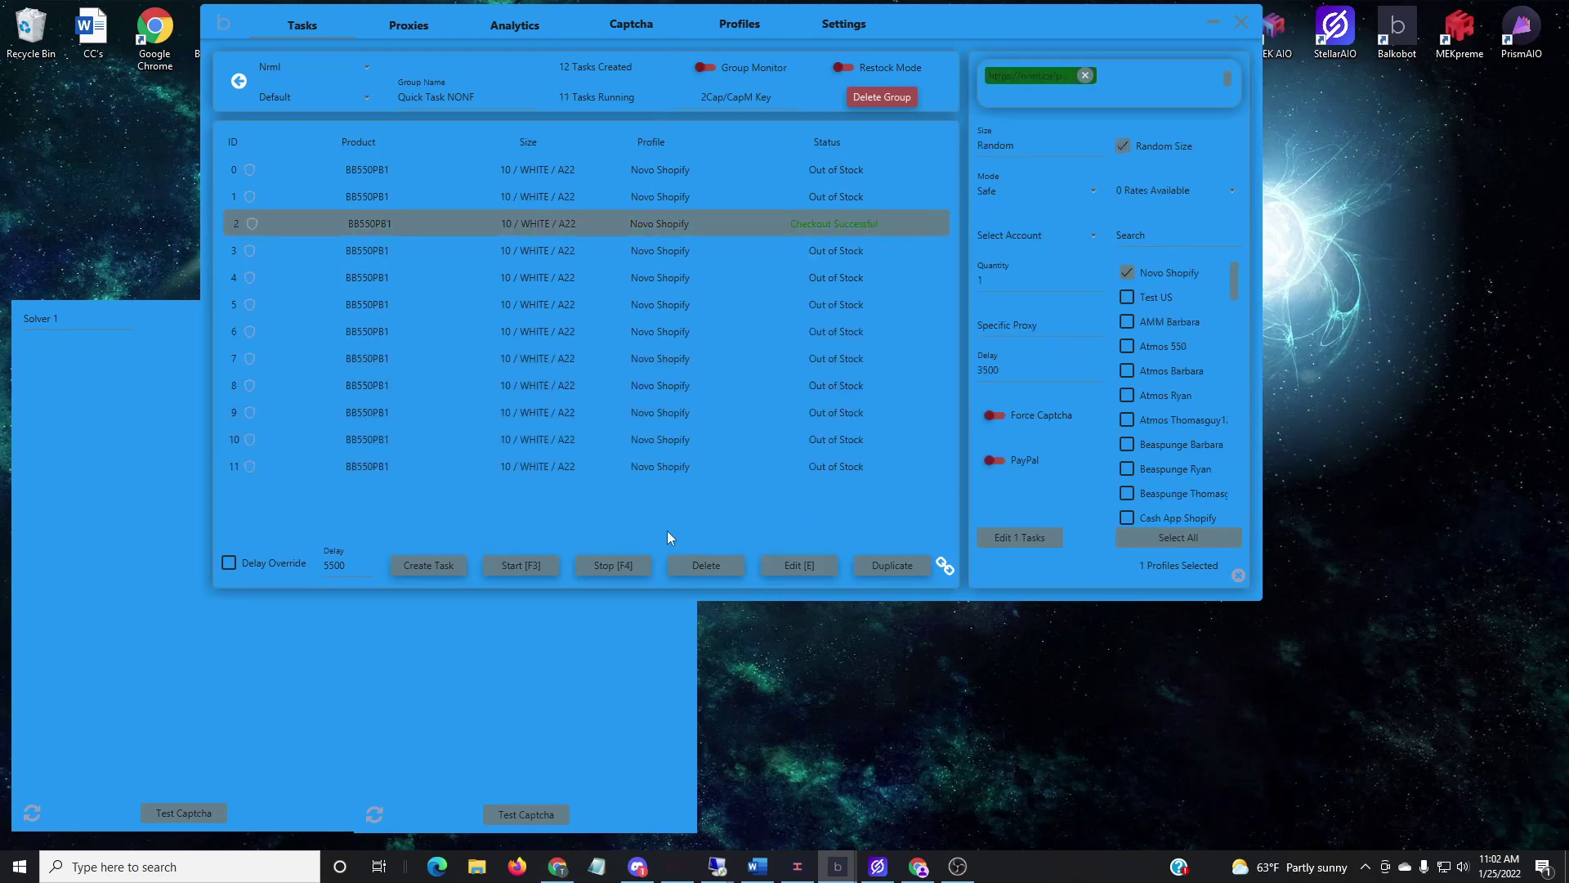
{"action": "left_click", "coordinate": [577, 180]}
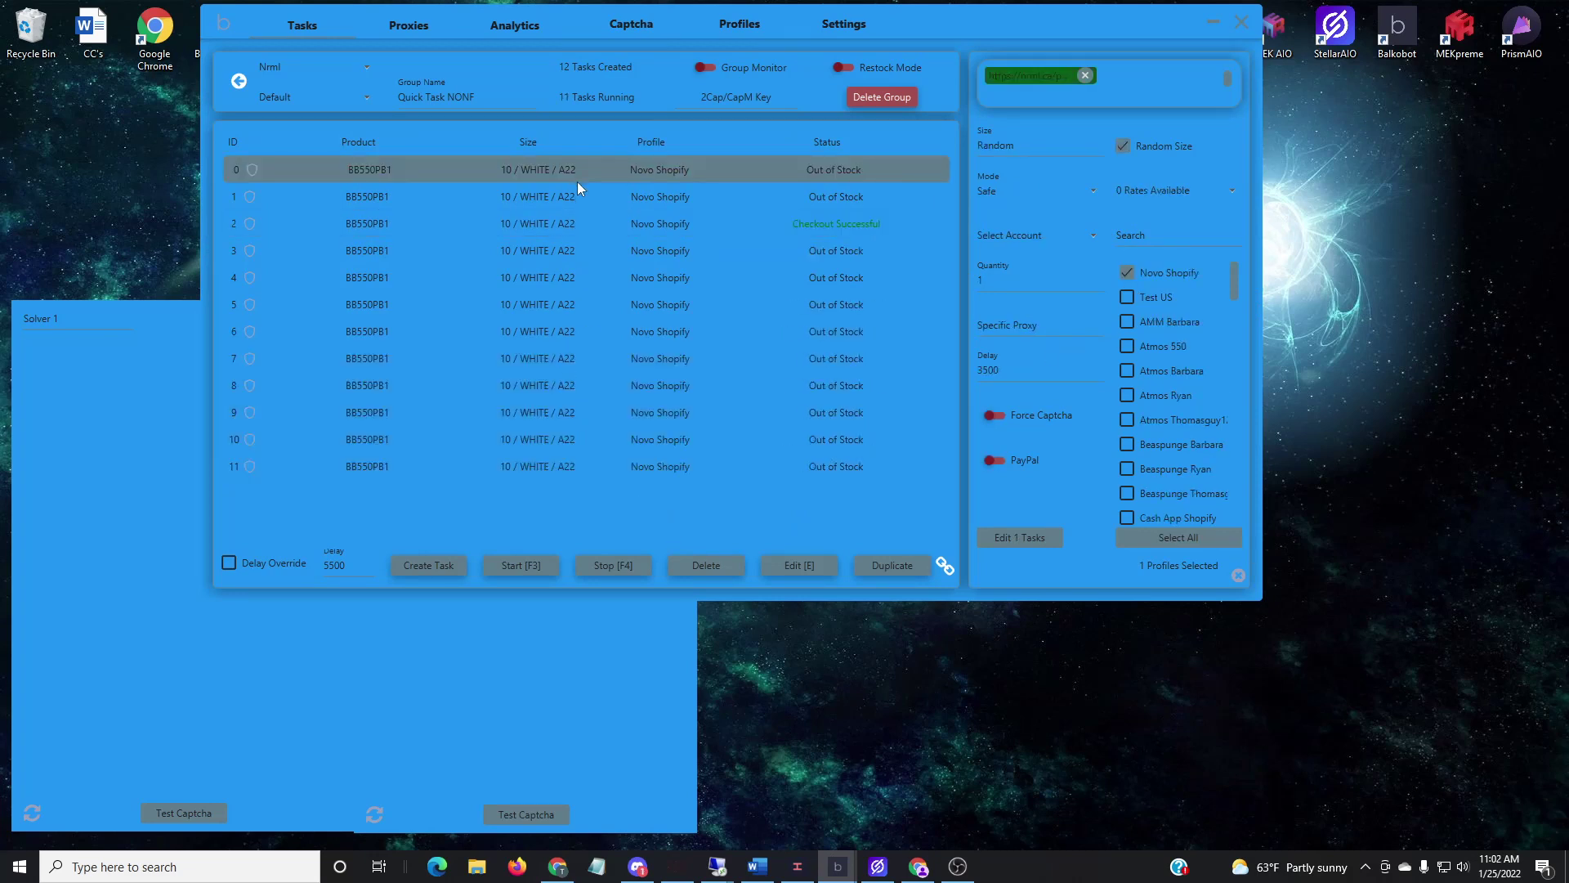
{"action": "key", "text": "ctrl+a"}
{"action": "left_click", "coordinate": [614, 570]}
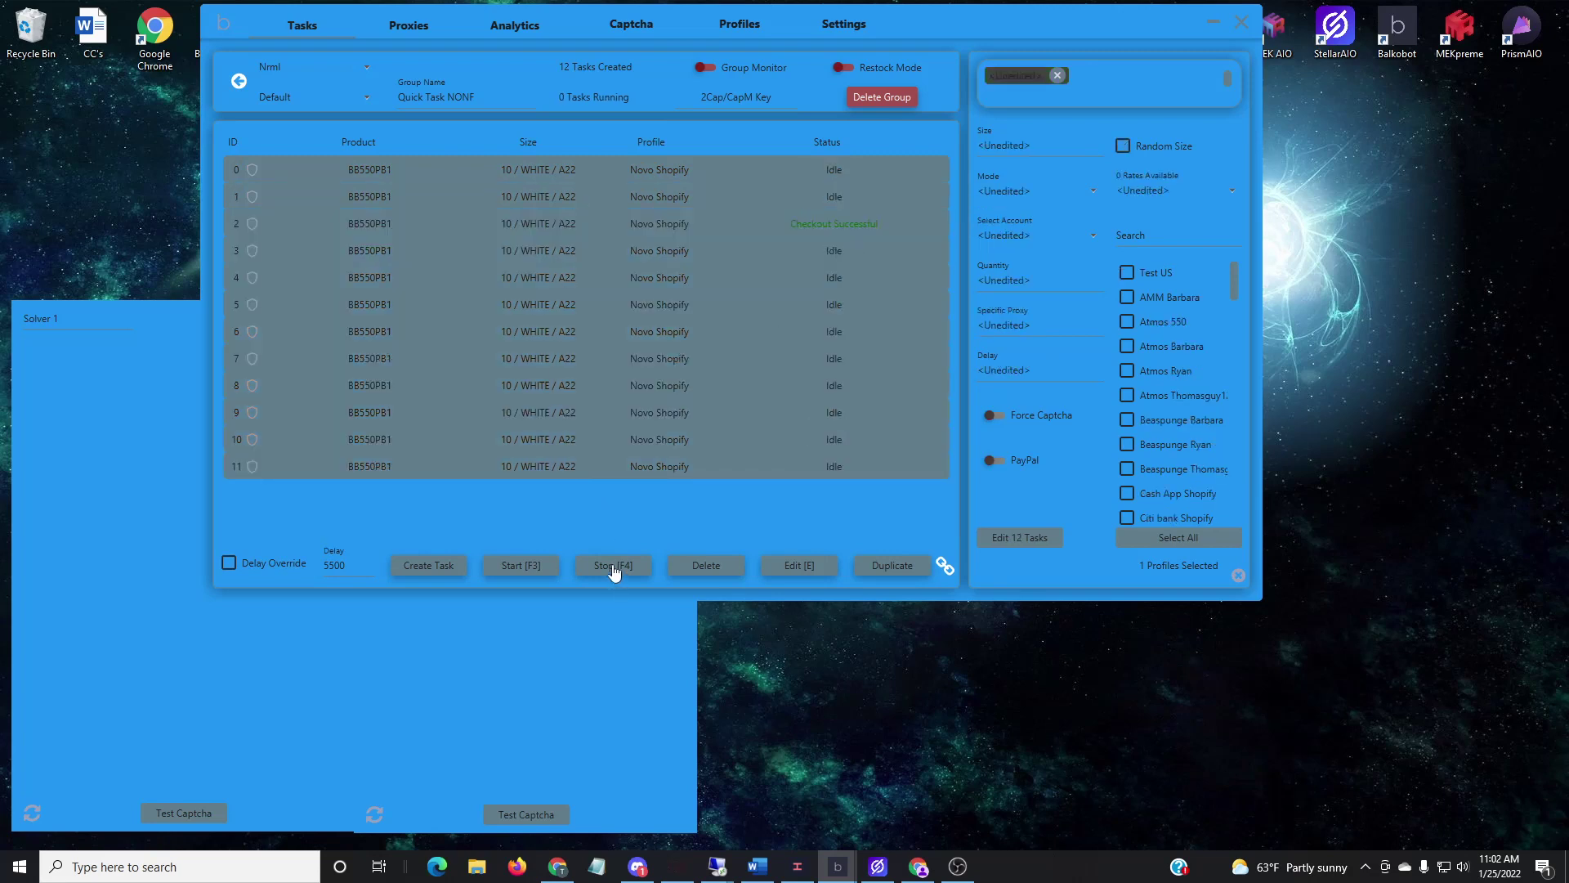
{"action": "key", "text": "alt+Tab"}
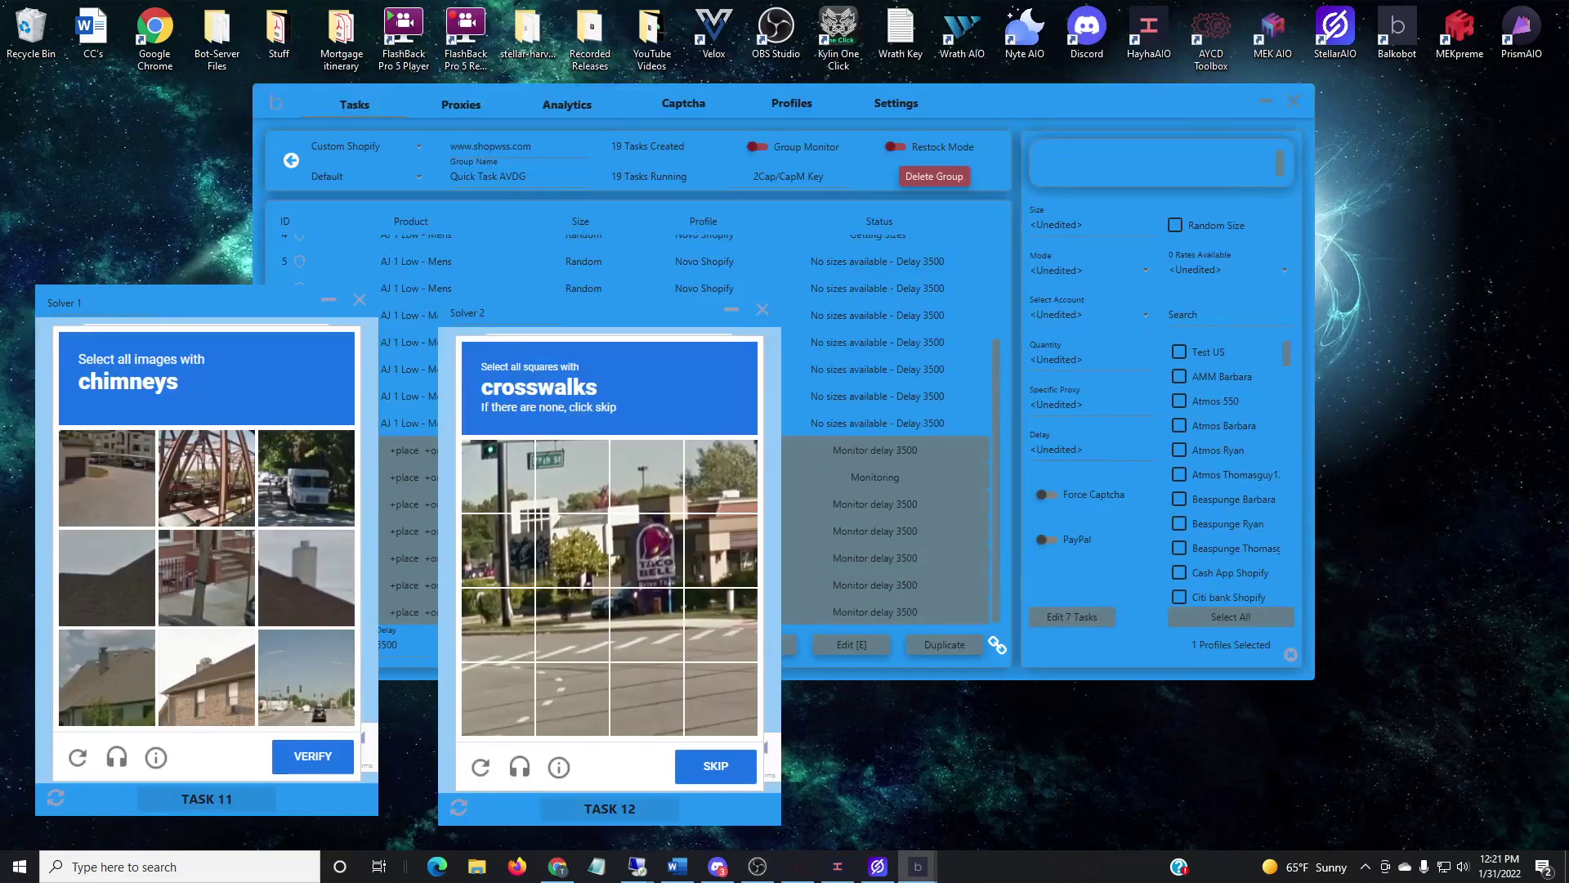
Solve the crosswalk challenge in the second captcha and the chimney challenge in the first
{"action": "left_click", "coordinate": [516, 630]}
{"action": "left_click", "coordinate": [675, 639]}
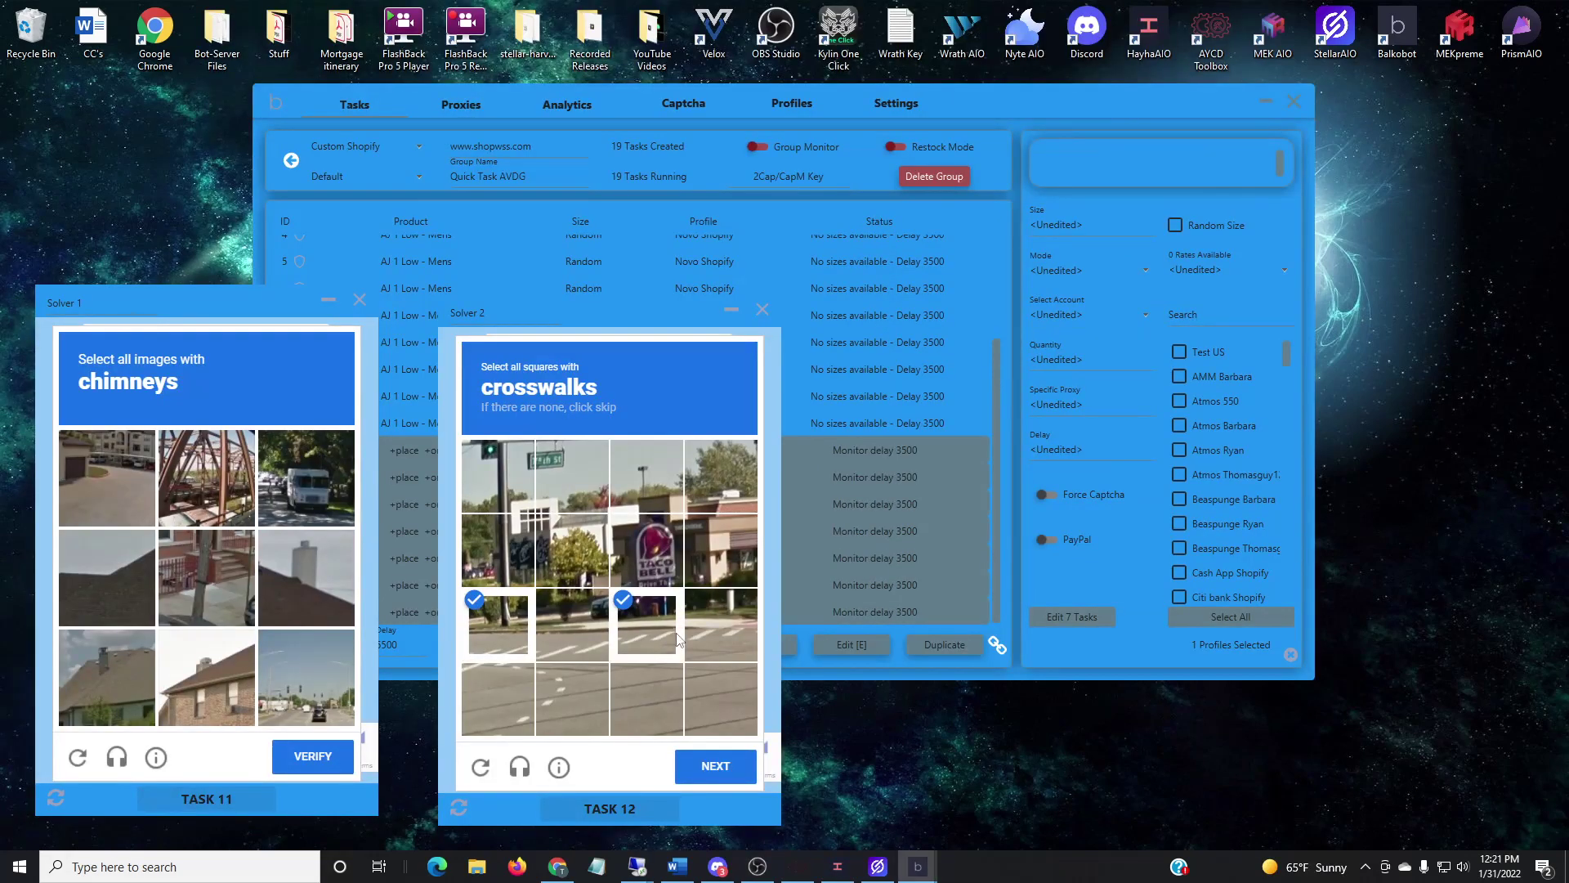
{"action": "left_click", "coordinate": [592, 642]}
{"action": "left_click", "coordinate": [713, 756]}
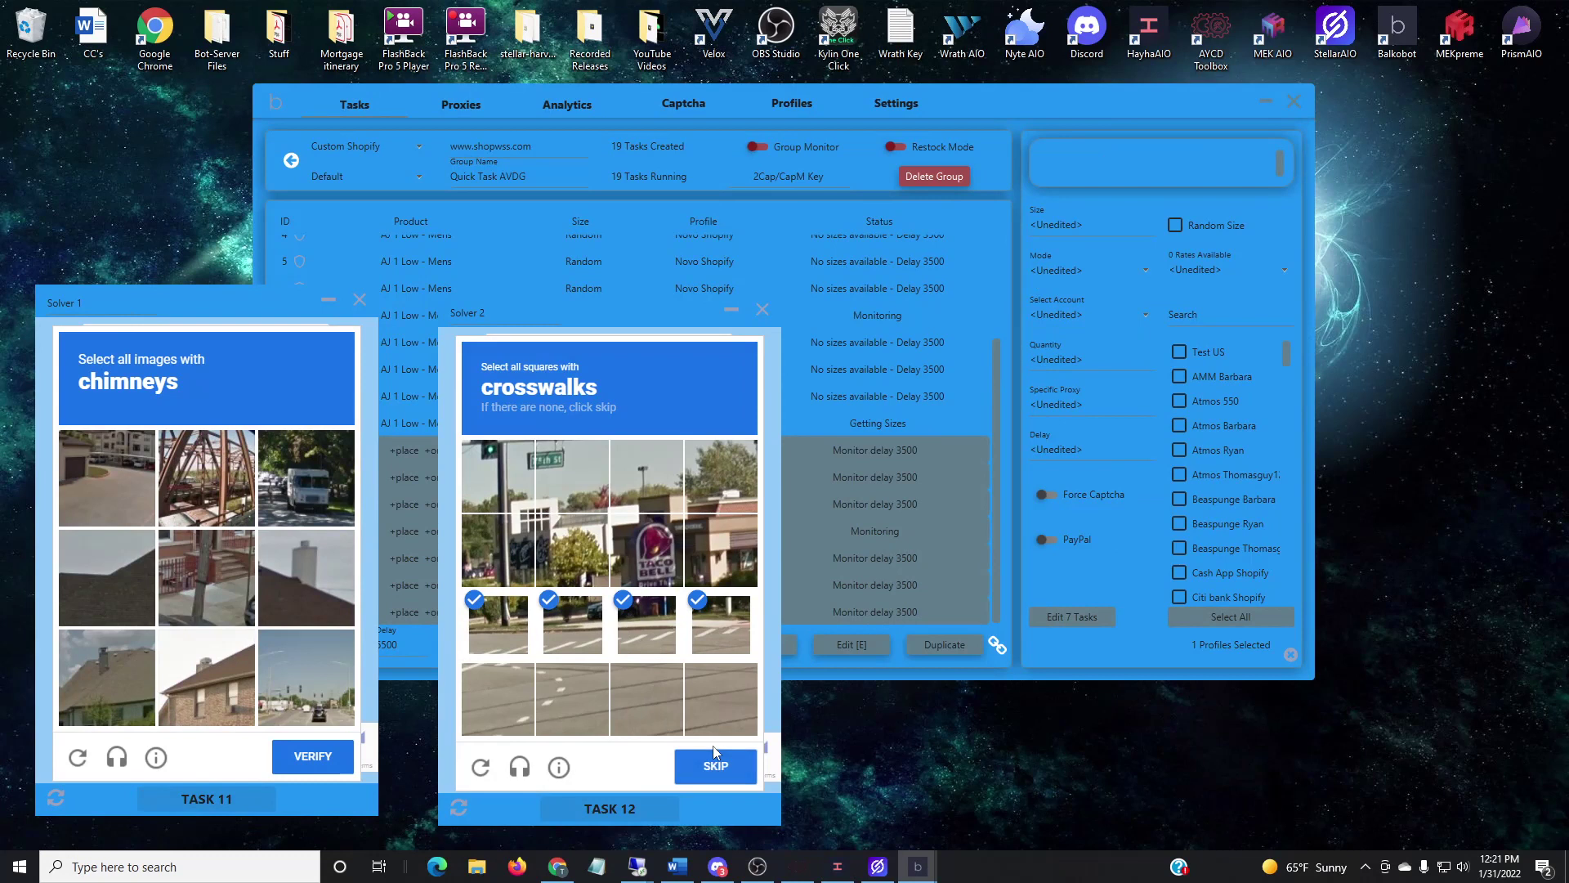
{"action": "left_click", "coordinate": [102, 672]}
{"action": "left_click", "coordinate": [203, 675]}
{"action": "left_click", "coordinate": [304, 578]}
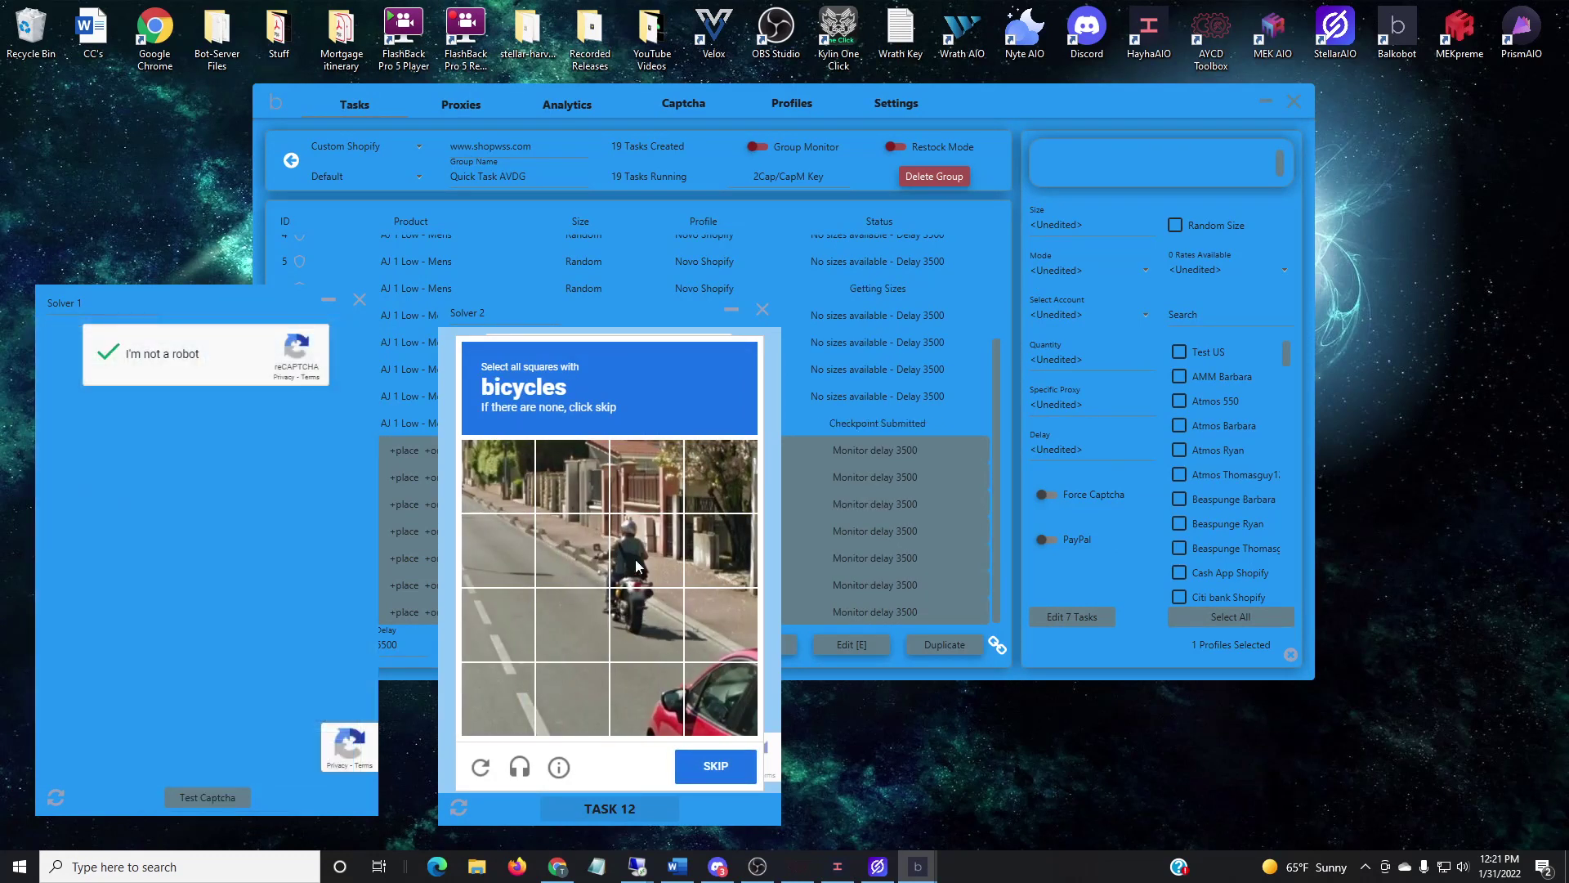
{"action": "left_click", "coordinate": [650, 626]}
Verify the bicycle challenge, then start the first solver's check and solve its fire hydrant challenge
{"action": "left_click", "coordinate": [647, 552]}
{"action": "left_click", "coordinate": [716, 766]}
{"action": "left_click", "coordinate": [104, 353]}
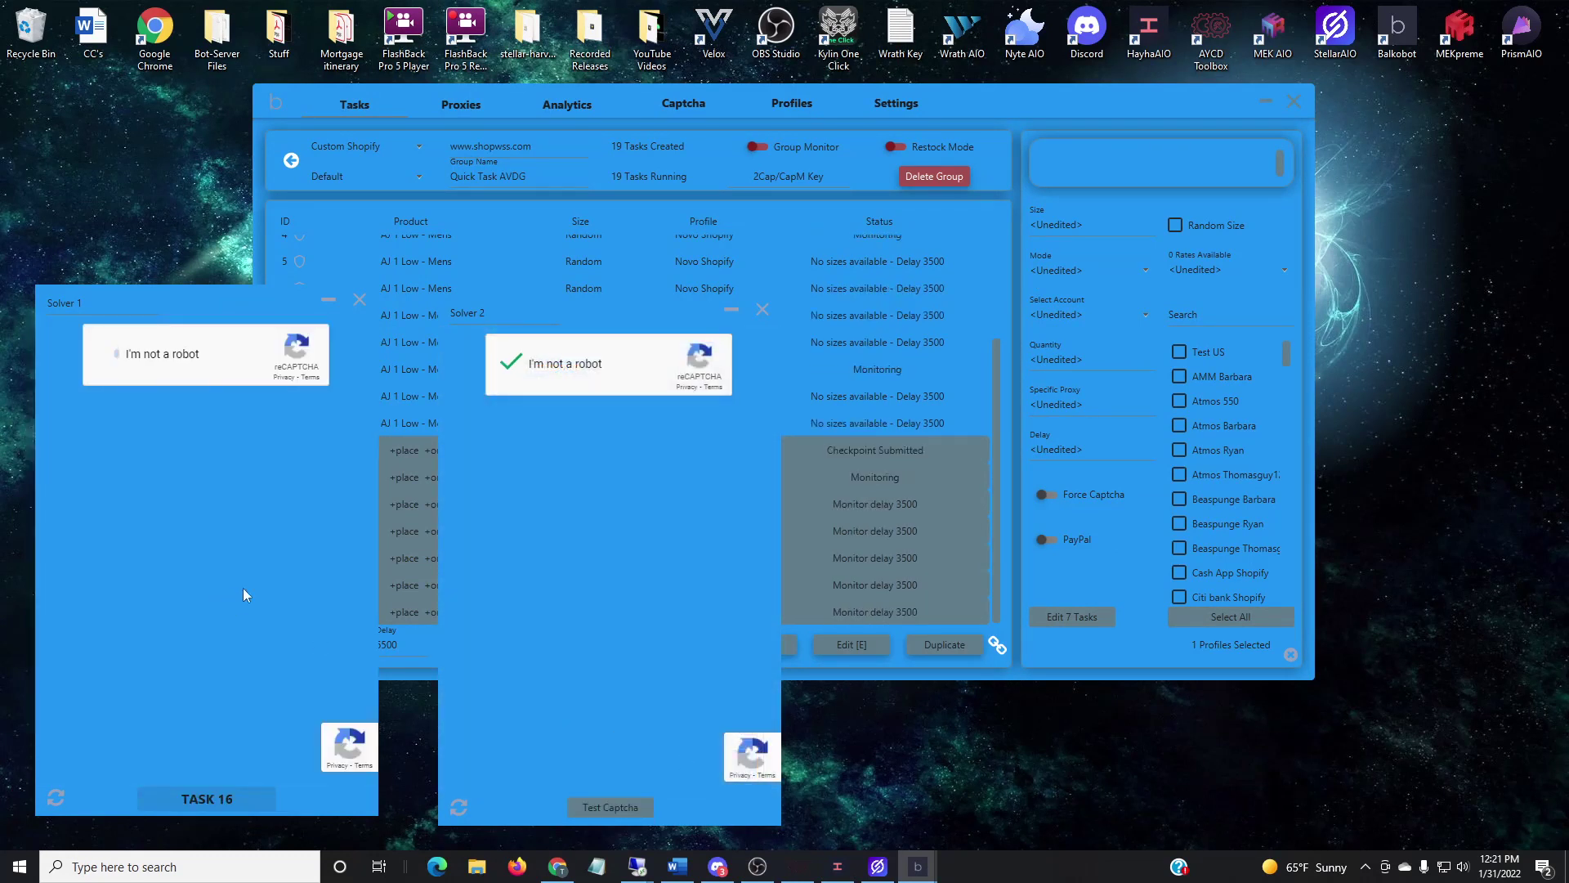
{"action": "left_click", "coordinate": [210, 556]}
{"action": "left_click", "coordinate": [169, 539]}
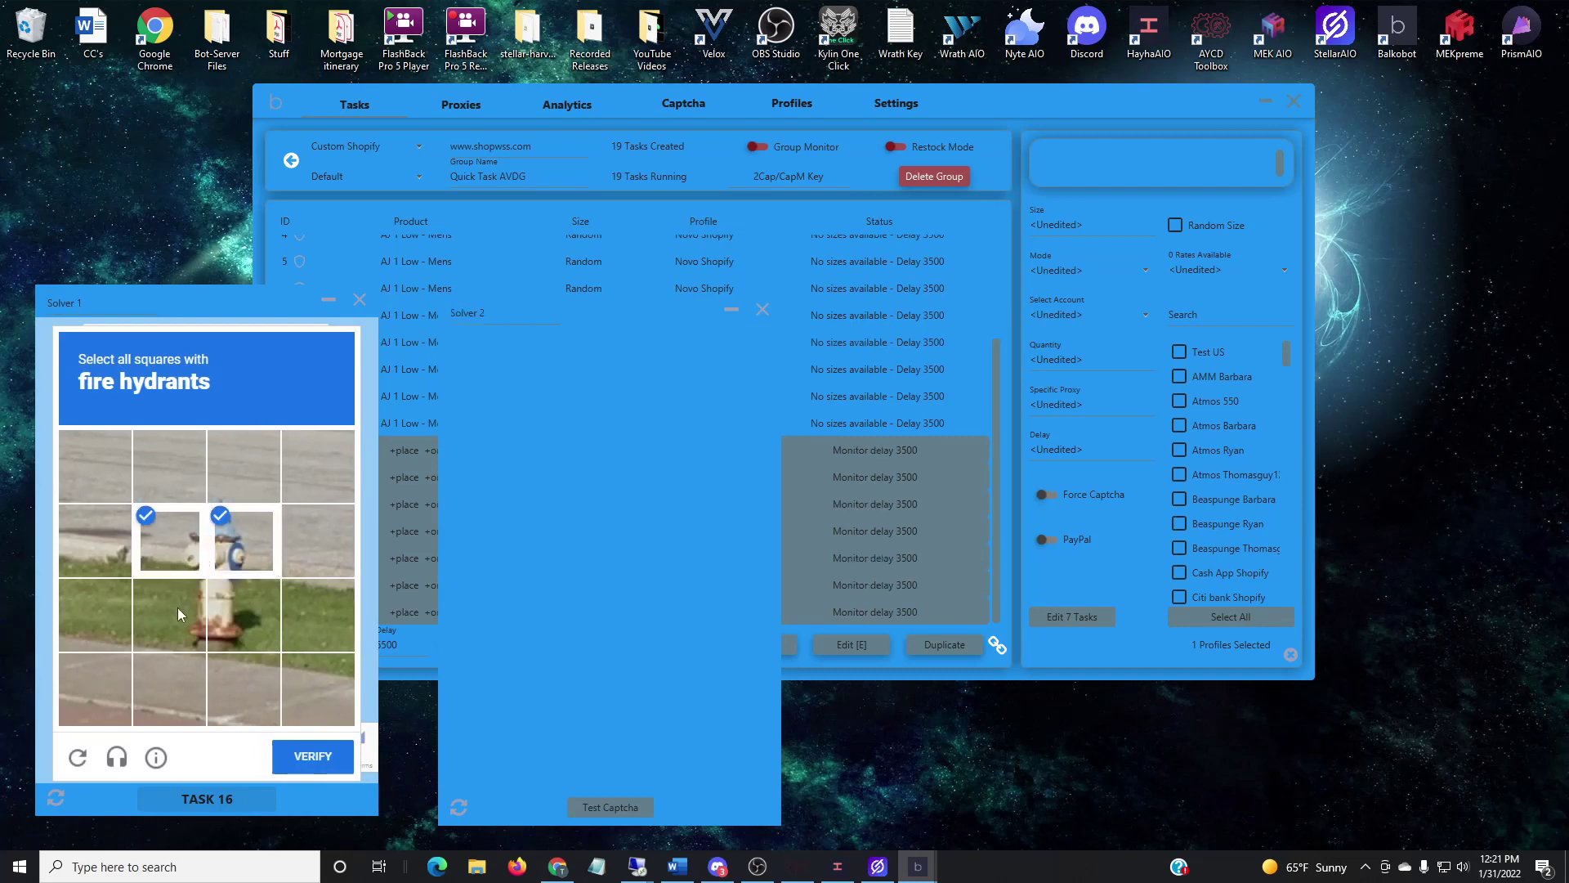
{"action": "left_click", "coordinate": [178, 607]}
{"action": "left_click", "coordinate": [244, 615]}
{"action": "left_click", "coordinate": [313, 756]}
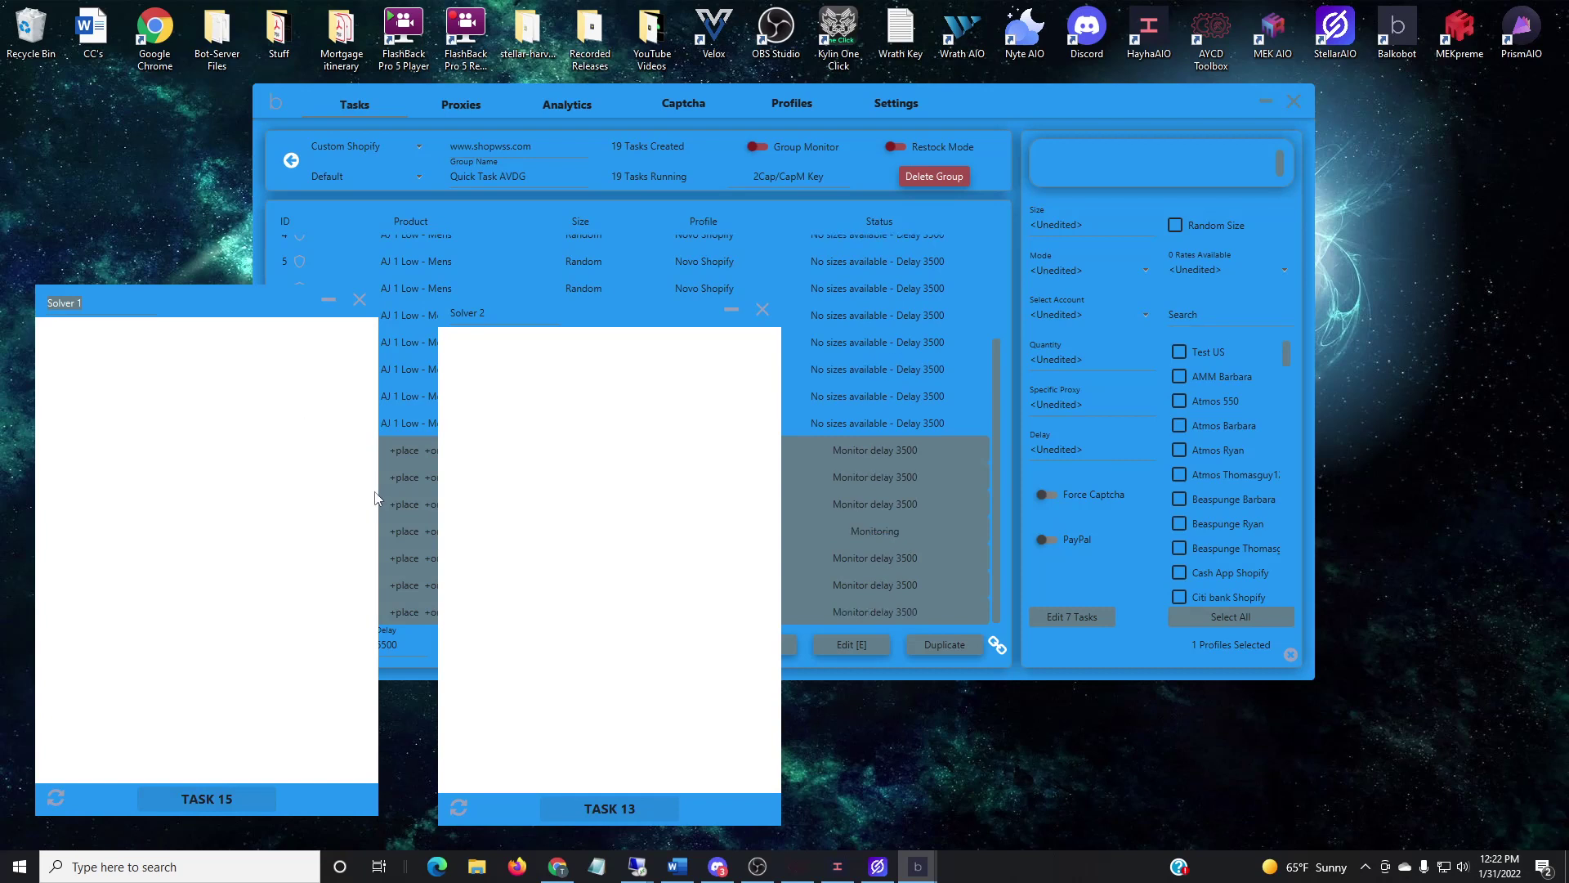
Solve the second solver's fire hydrants, skip the chimneys and tractors challenges, and answer the crosswalk one
{"action": "scroll", "coordinate": [932, 536], "scroll_direction": "up", "scroll_amount": 3}
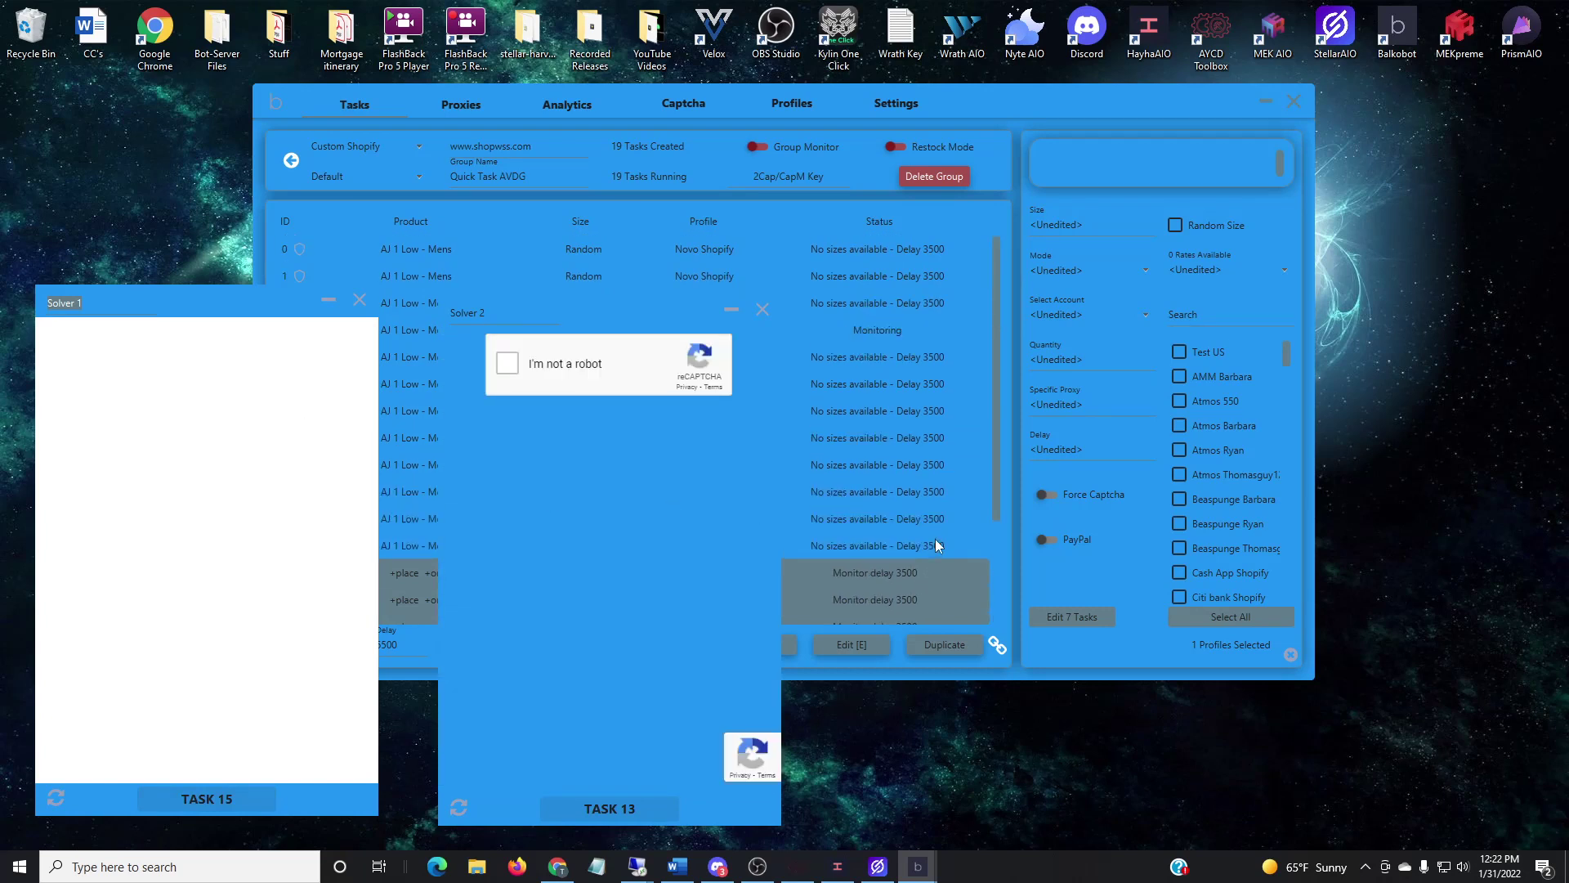
{"action": "left_click", "coordinate": [627, 483]}
{"action": "left_click", "coordinate": [636, 549]}
{"action": "left_click", "coordinate": [639, 625]}
{"action": "left_click", "coordinate": [680, 756]}
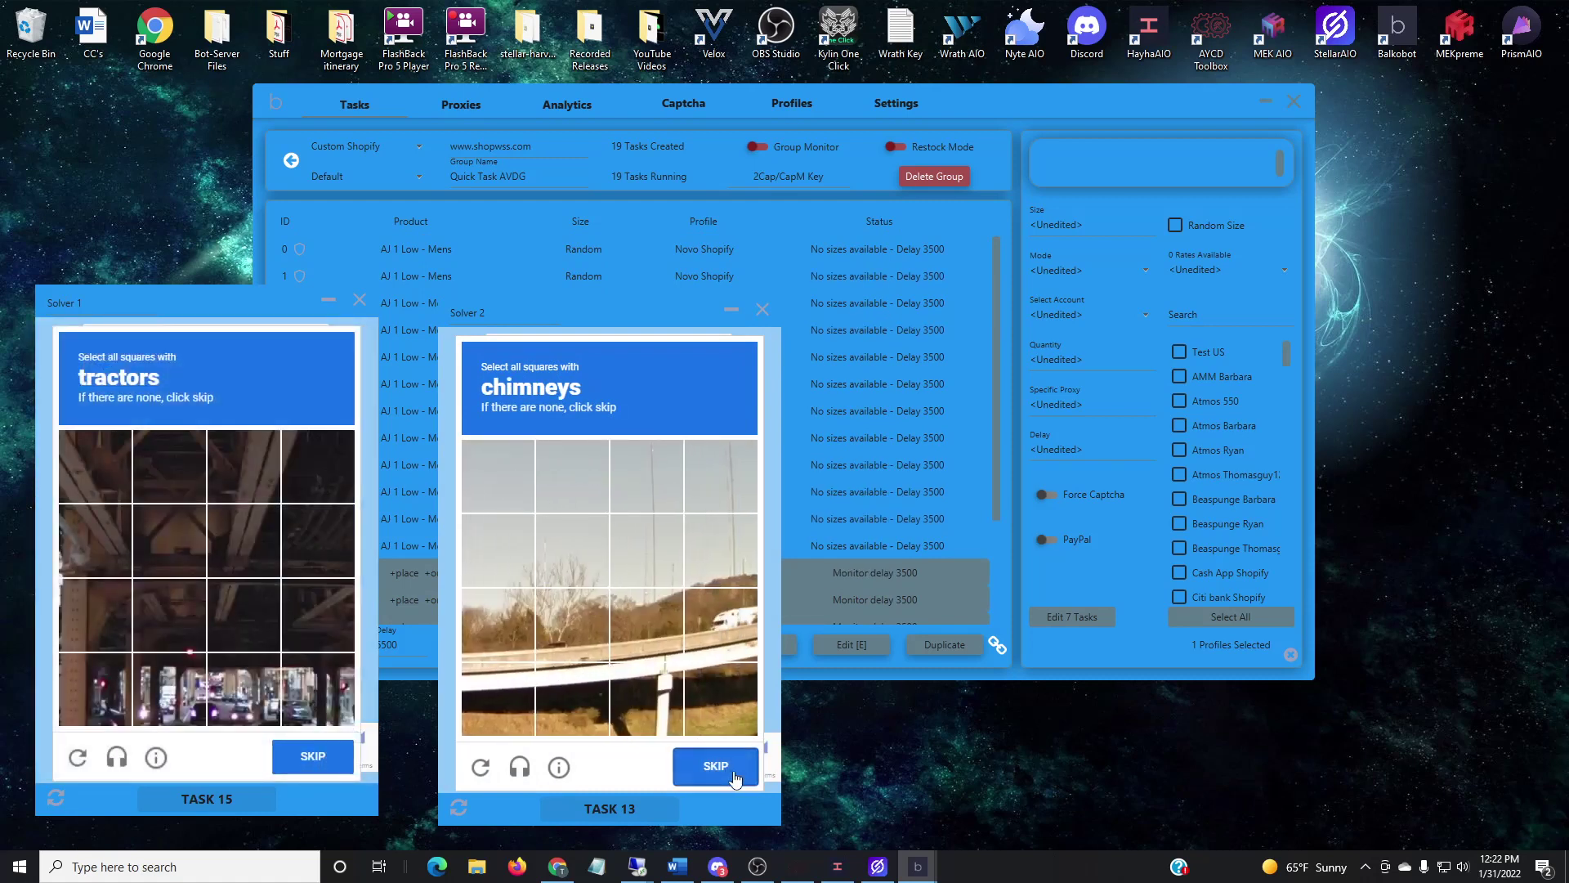
{"action": "left_click", "coordinate": [715, 766]}
{"action": "left_click", "coordinate": [306, 755]}
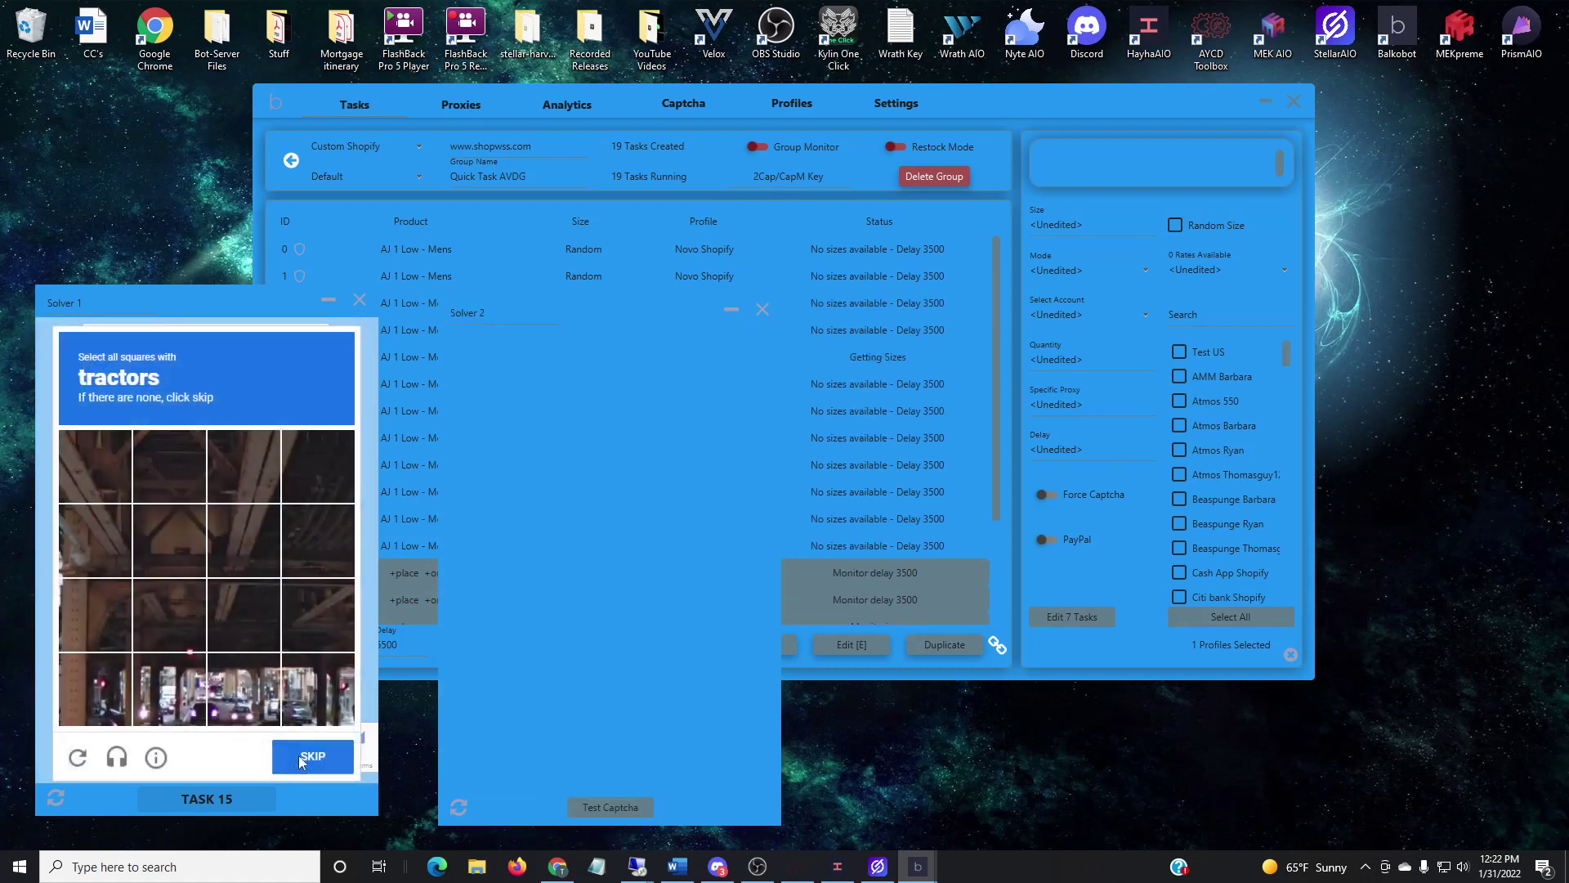
{"action": "left_click", "coordinate": [117, 629]}
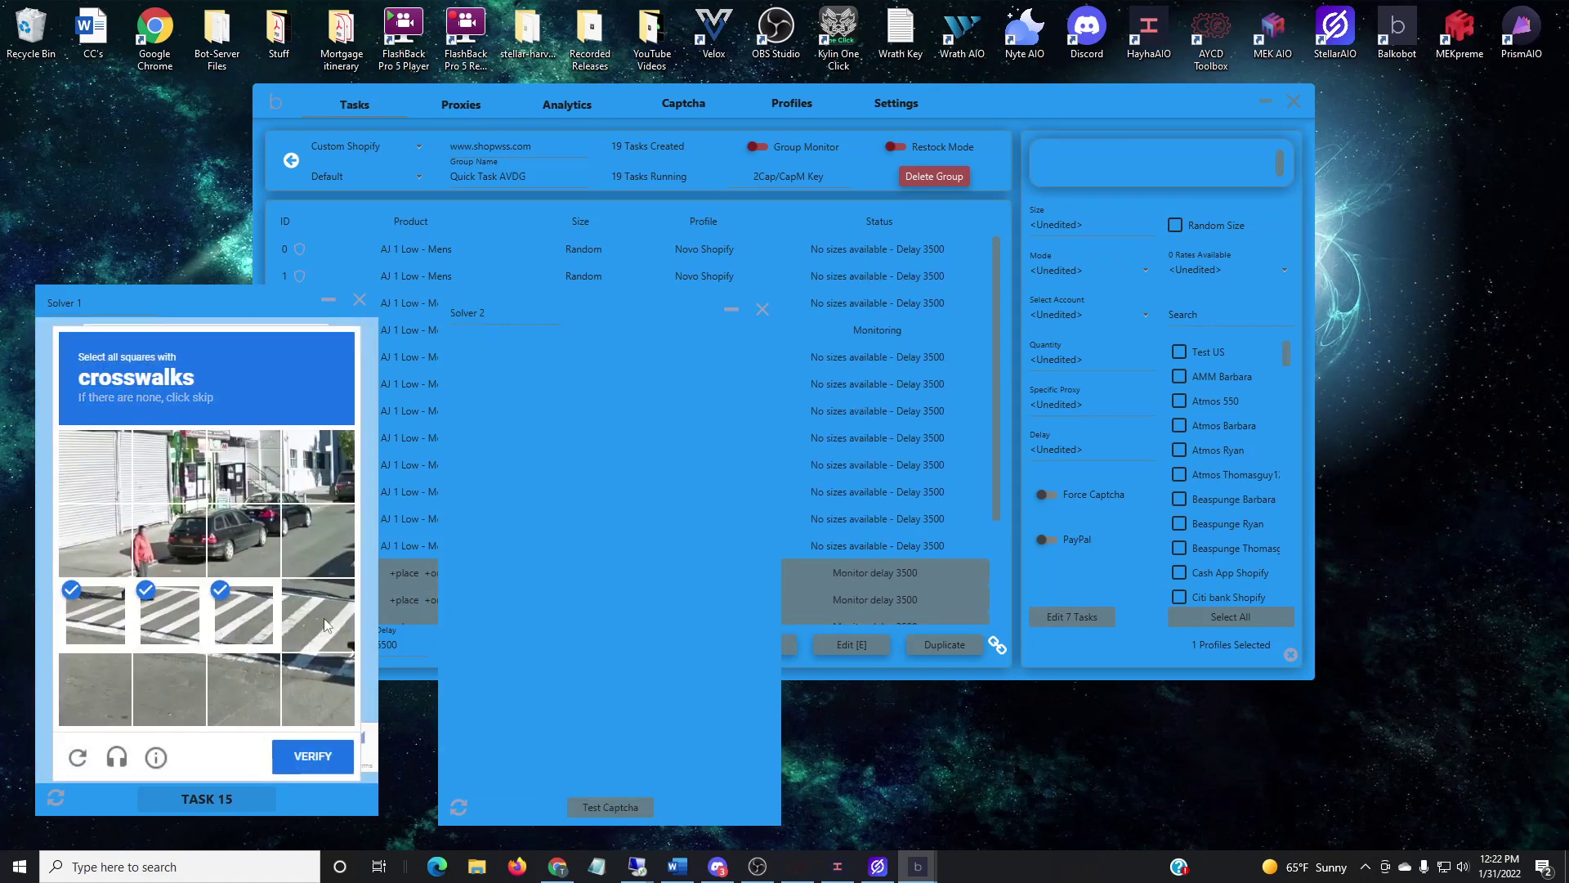
{"action": "left_click", "coordinate": [313, 756]}
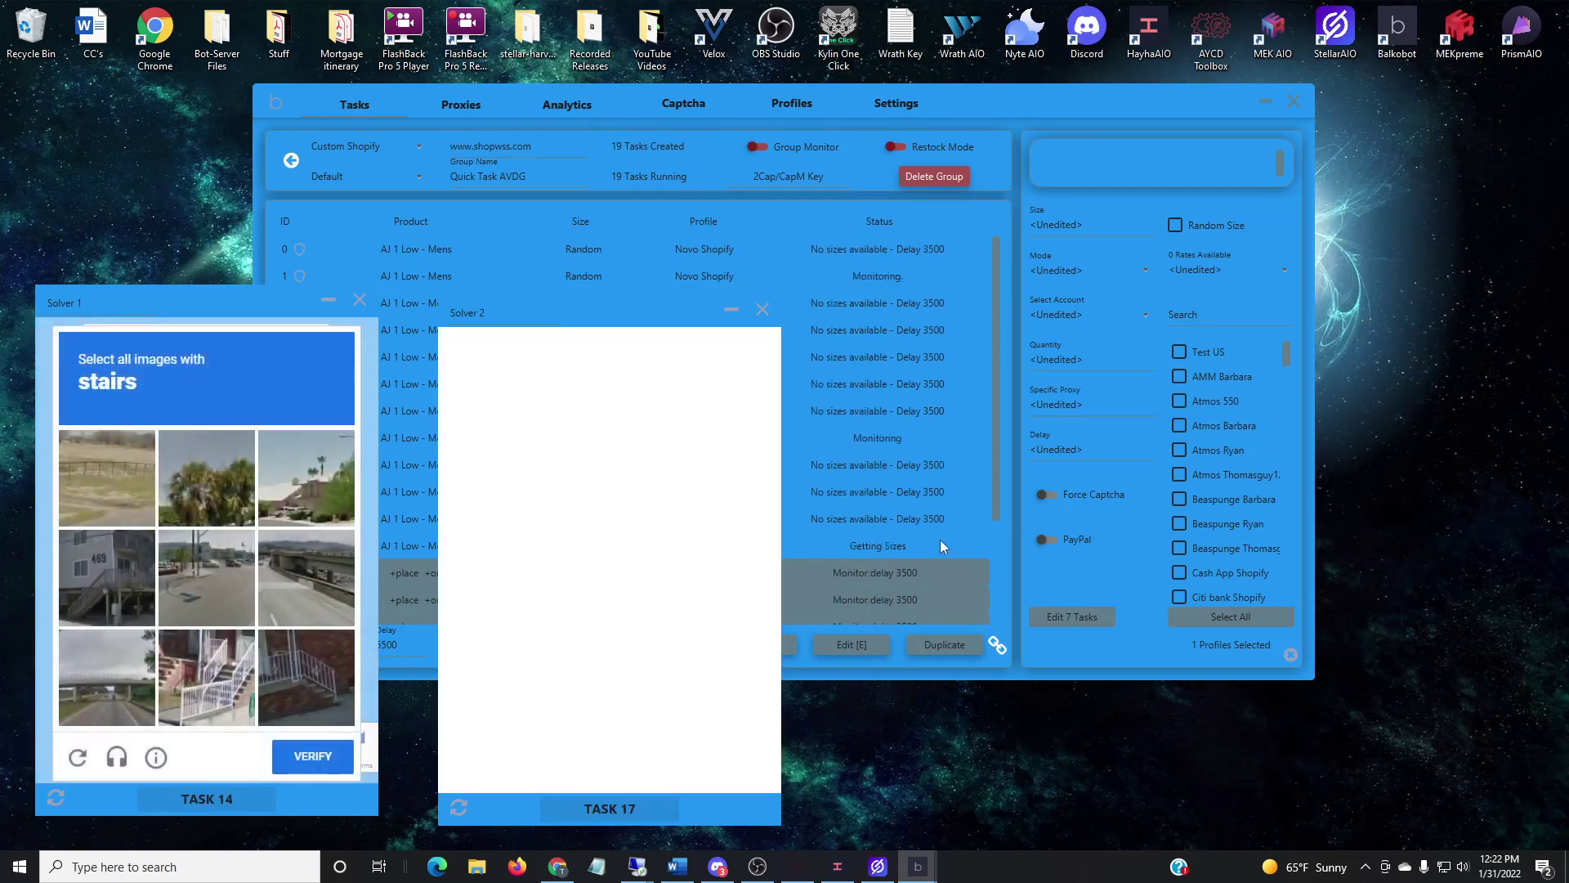
Bring the main bot window forward, return to the task-group overview, and open a group's task list
{"action": "left_click", "coordinate": [952, 99]}
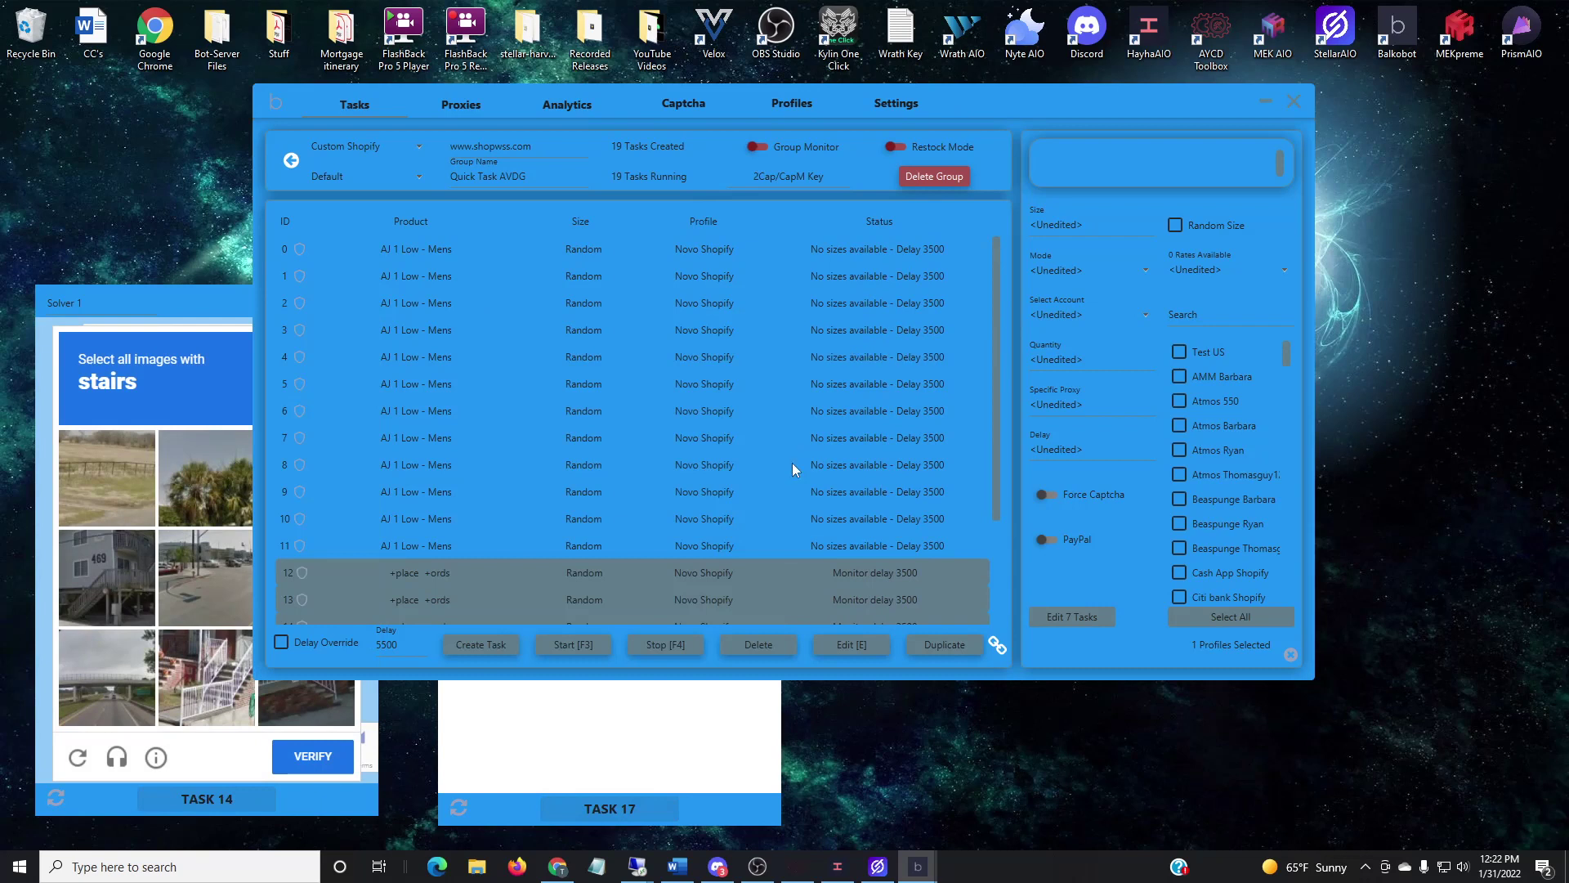
{"action": "scroll", "coordinate": [792, 462], "scroll_direction": "down", "scroll_amount": 3}
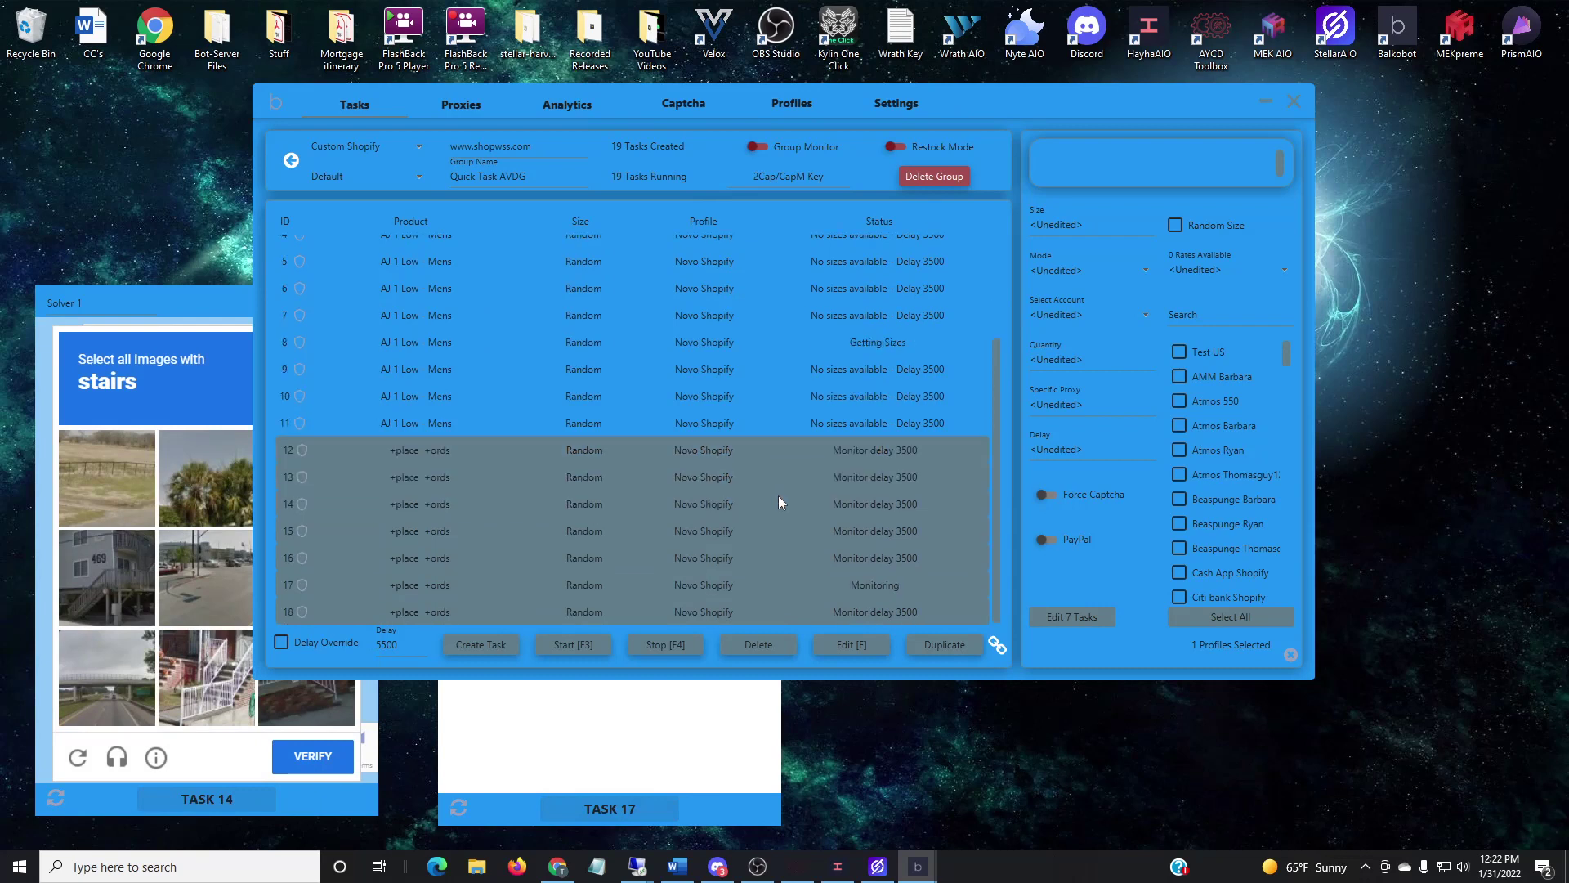
{"action": "left_click", "coordinate": [289, 161]}
{"action": "left_click", "coordinate": [1035, 391]}
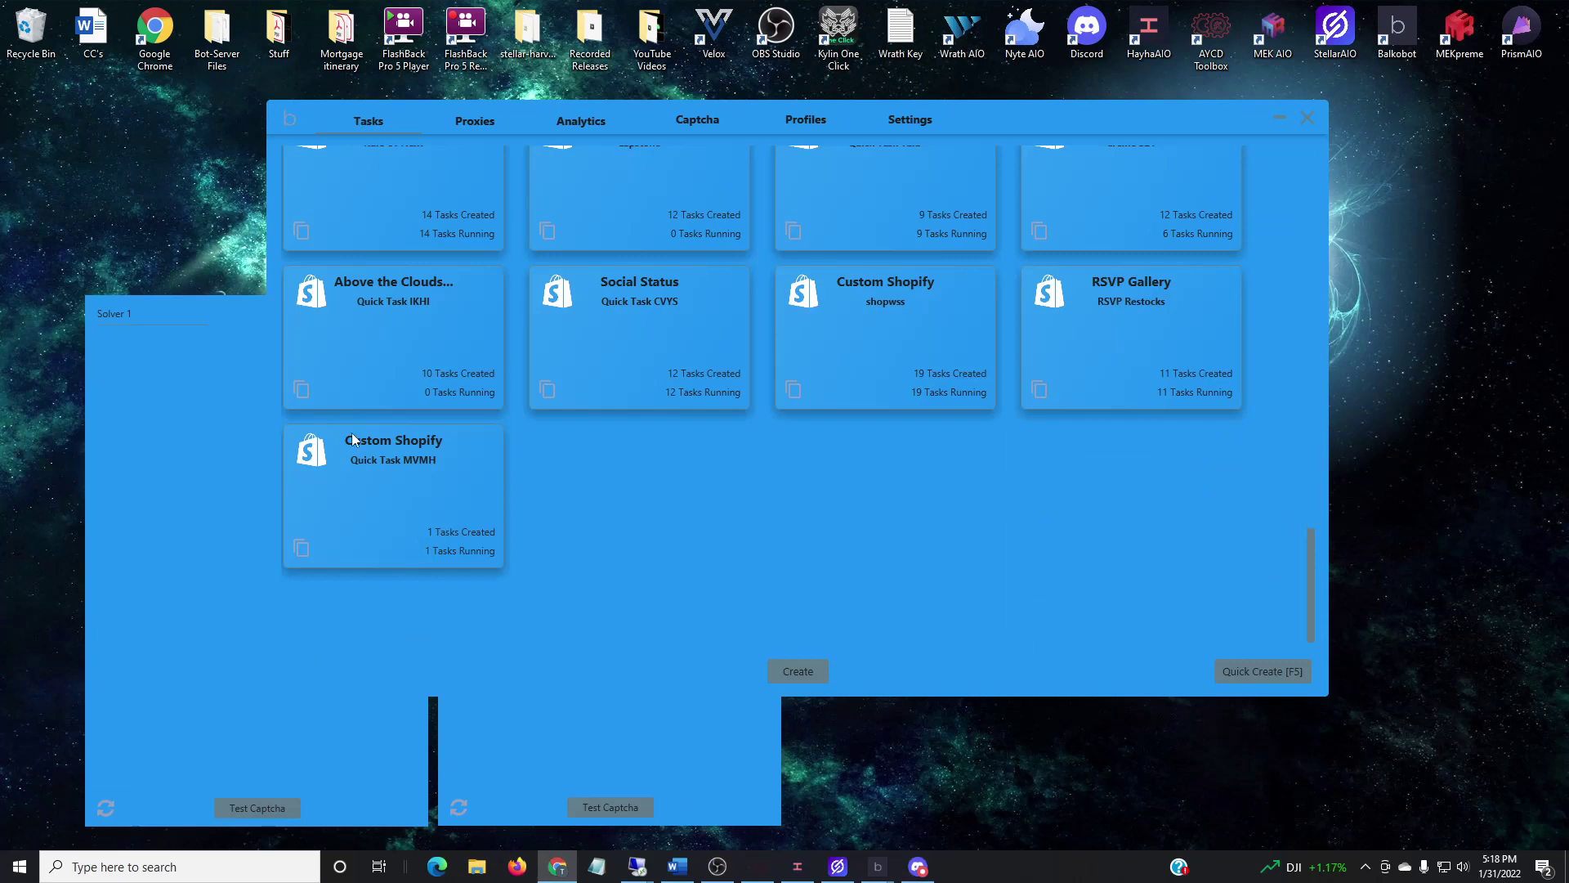
Open Quick Task MVMH and duplicate task 0 into five tasks
{"action": "left_click", "coordinate": [353, 439]}
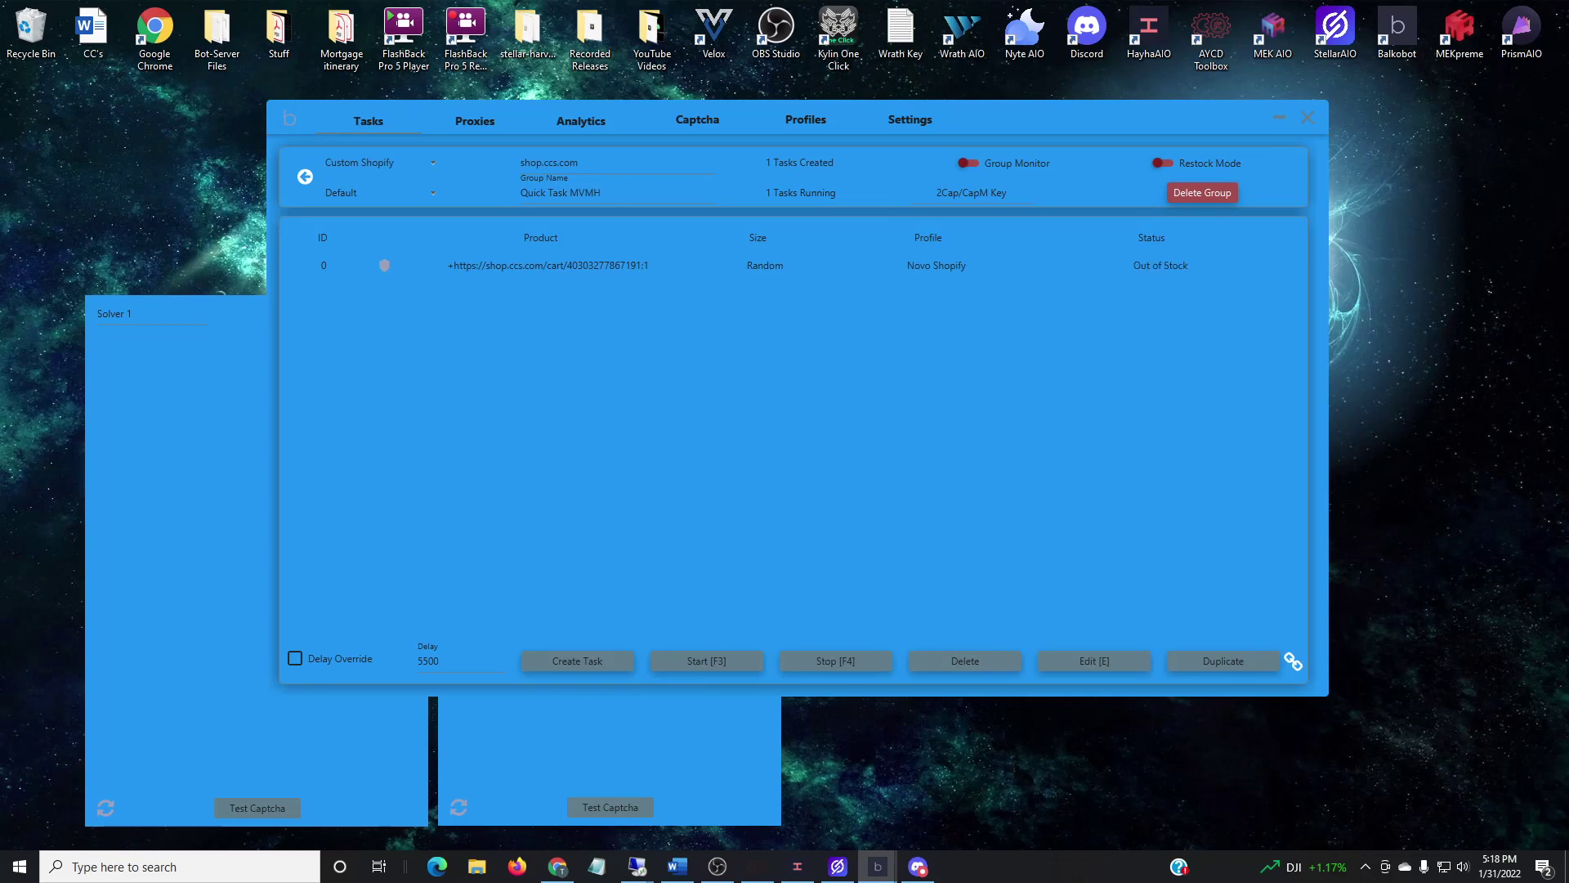
{"action": "left_click", "coordinate": [951, 267]}
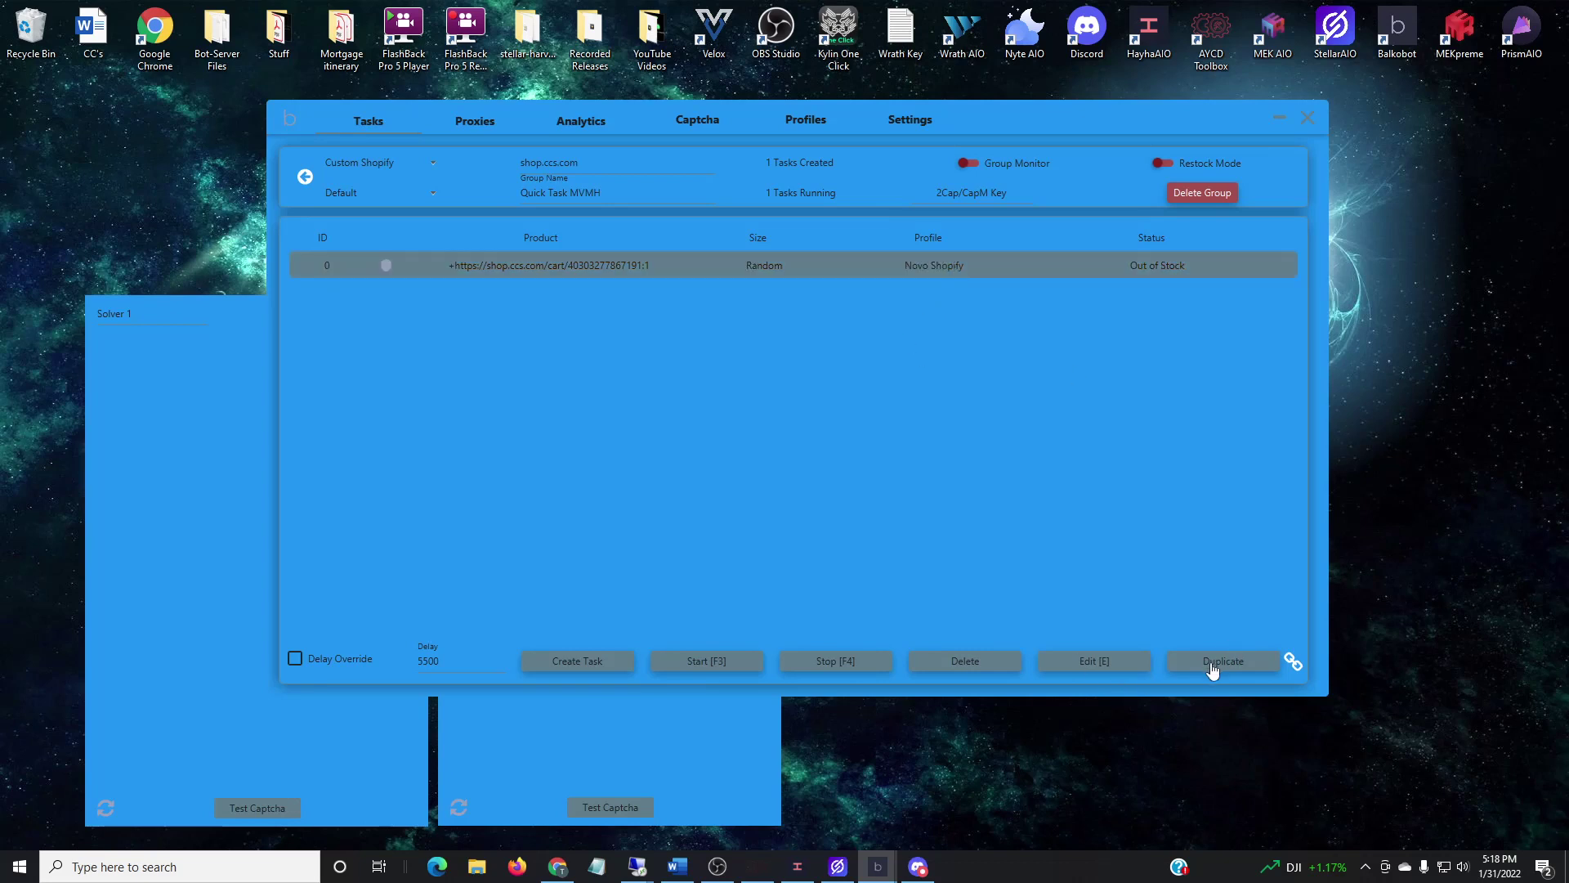
{"action": "left_click", "coordinate": [1212, 665]}
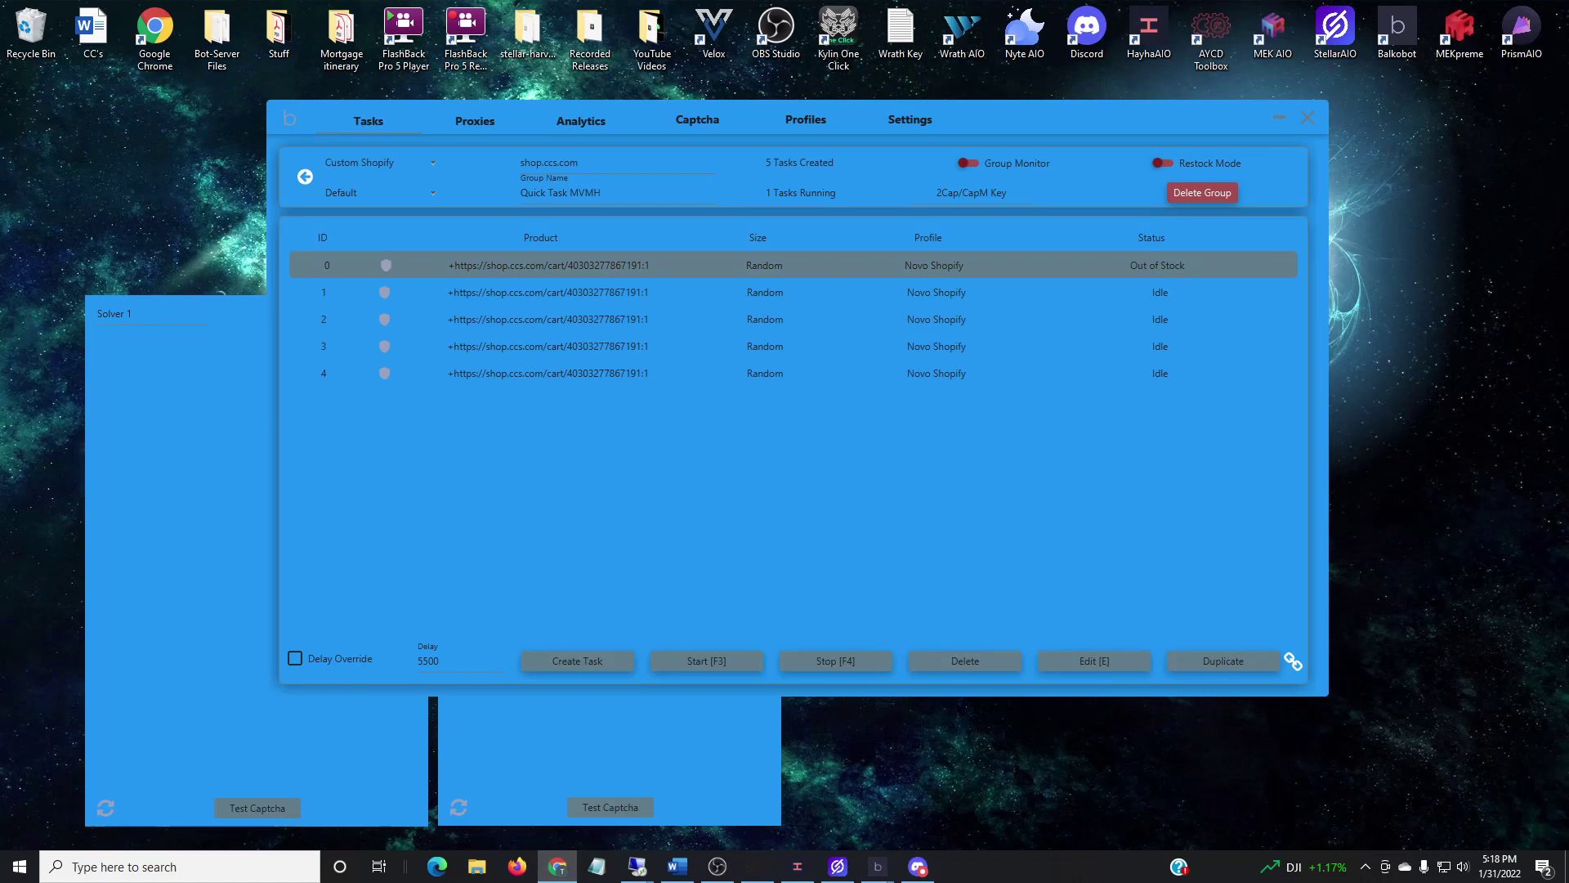
Give all five tasks the new New Balance product link and Safe mode
{"action": "left_click", "coordinate": [950, 371], "text": "shift"}
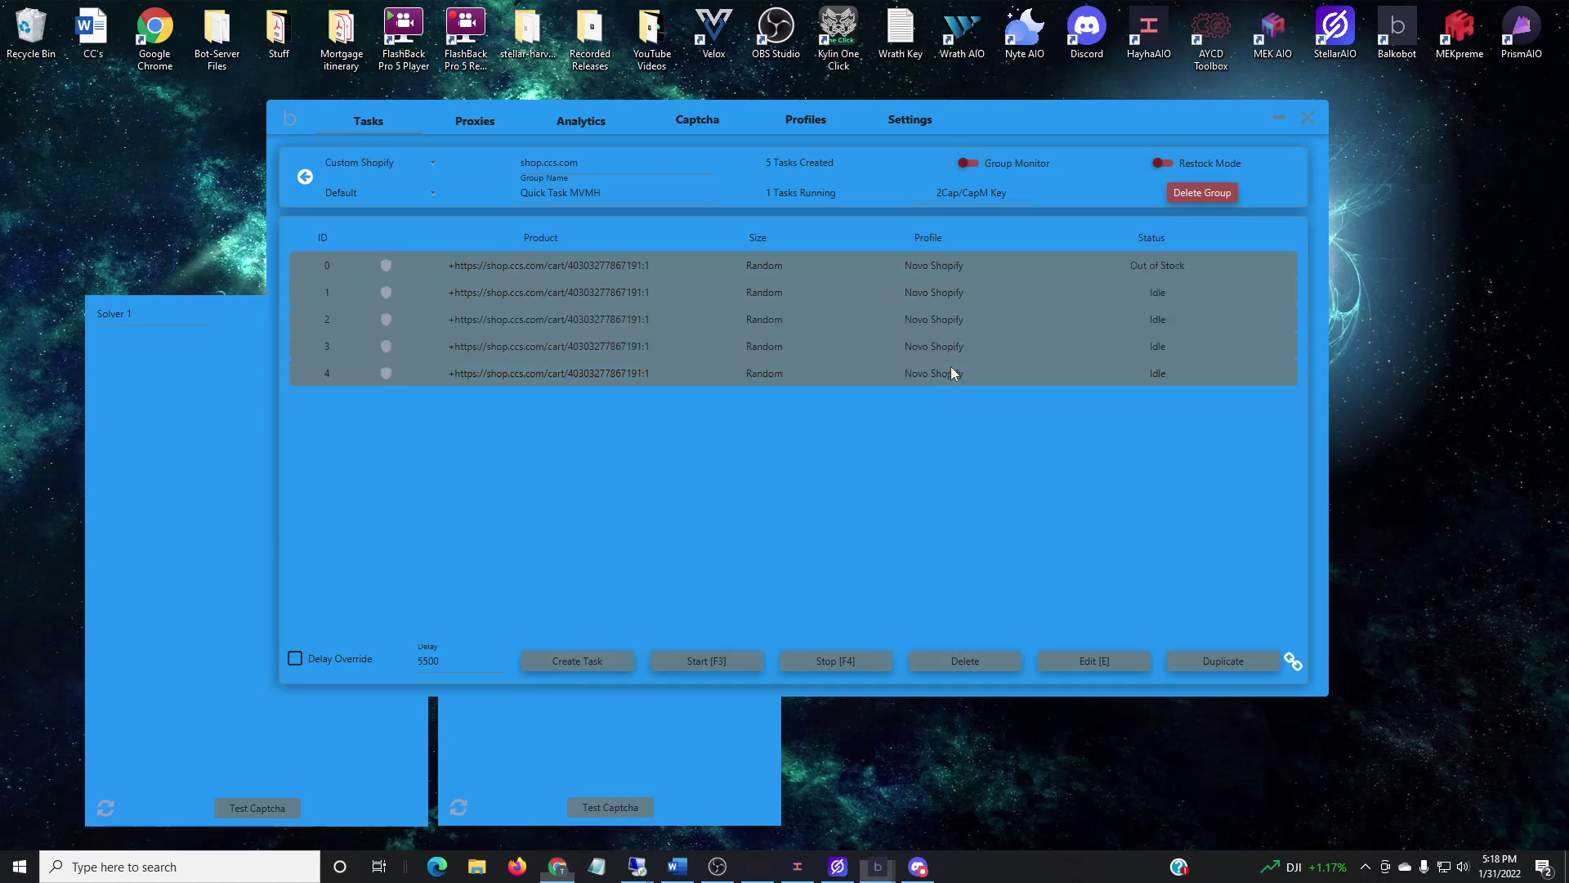
{"action": "left_click", "coordinate": [1102, 668]}
{"action": "left_click", "coordinate": [1126, 173]}
{"action": "key", "text": "ctrl+v"}
{"action": "key", "text": "Return"}
{"action": "left_click", "coordinate": [1065, 632]}
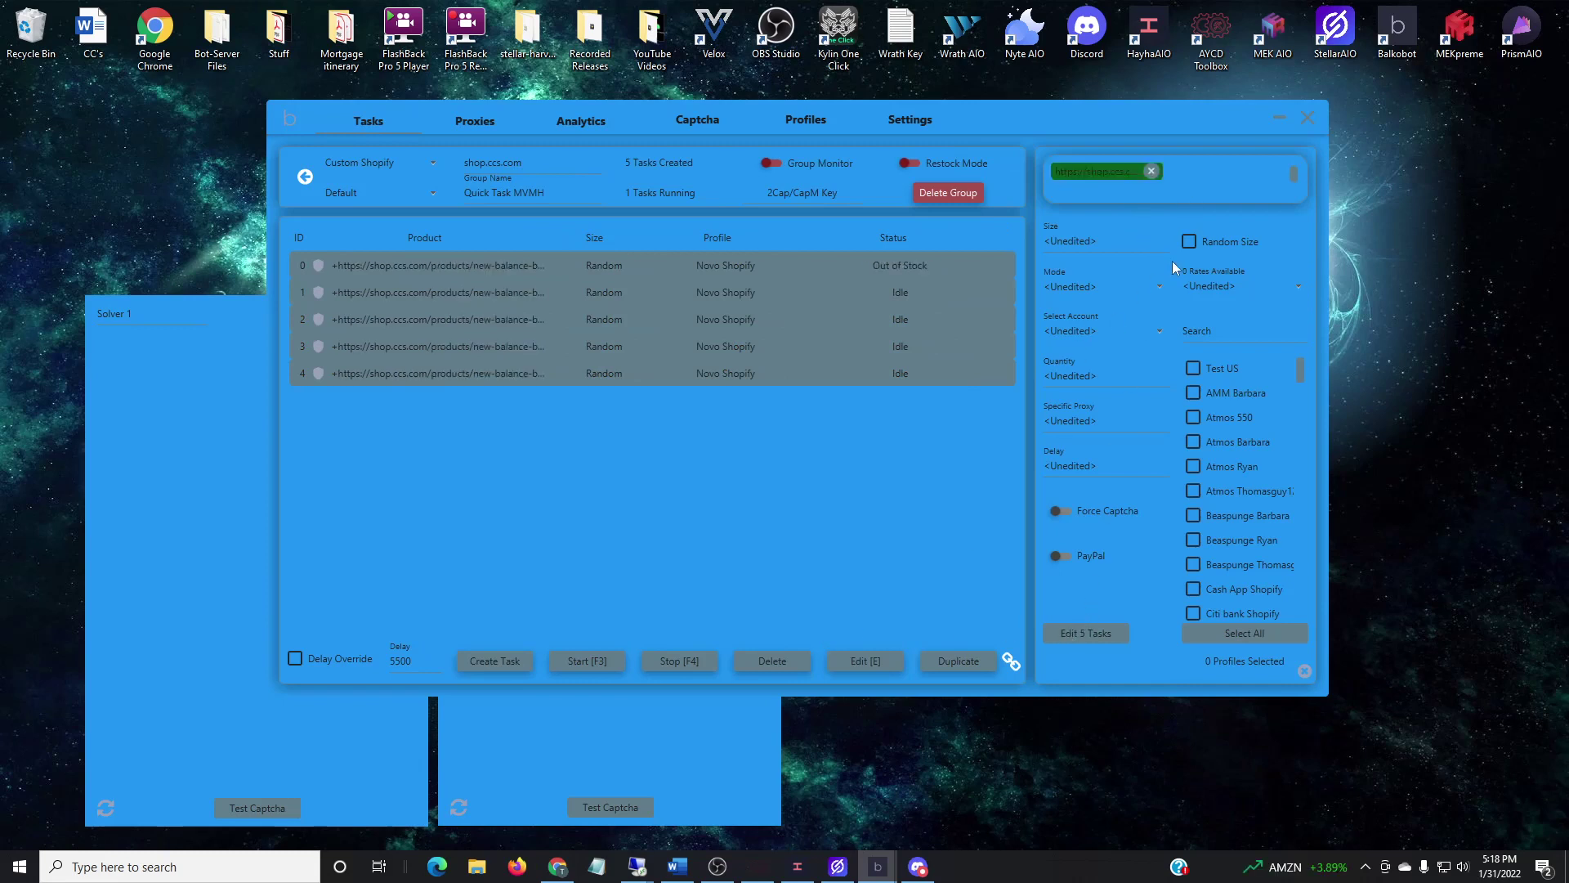
{"action": "left_click", "coordinate": [1159, 283]}
{"action": "left_click", "coordinate": [1061, 326]}
{"action": "left_click", "coordinate": [1096, 634]}
Start the five tasks, duplicate them to ten, and start all ten with F3
{"action": "left_click", "coordinate": [611, 661]}
{"action": "left_click", "coordinate": [950, 662]}
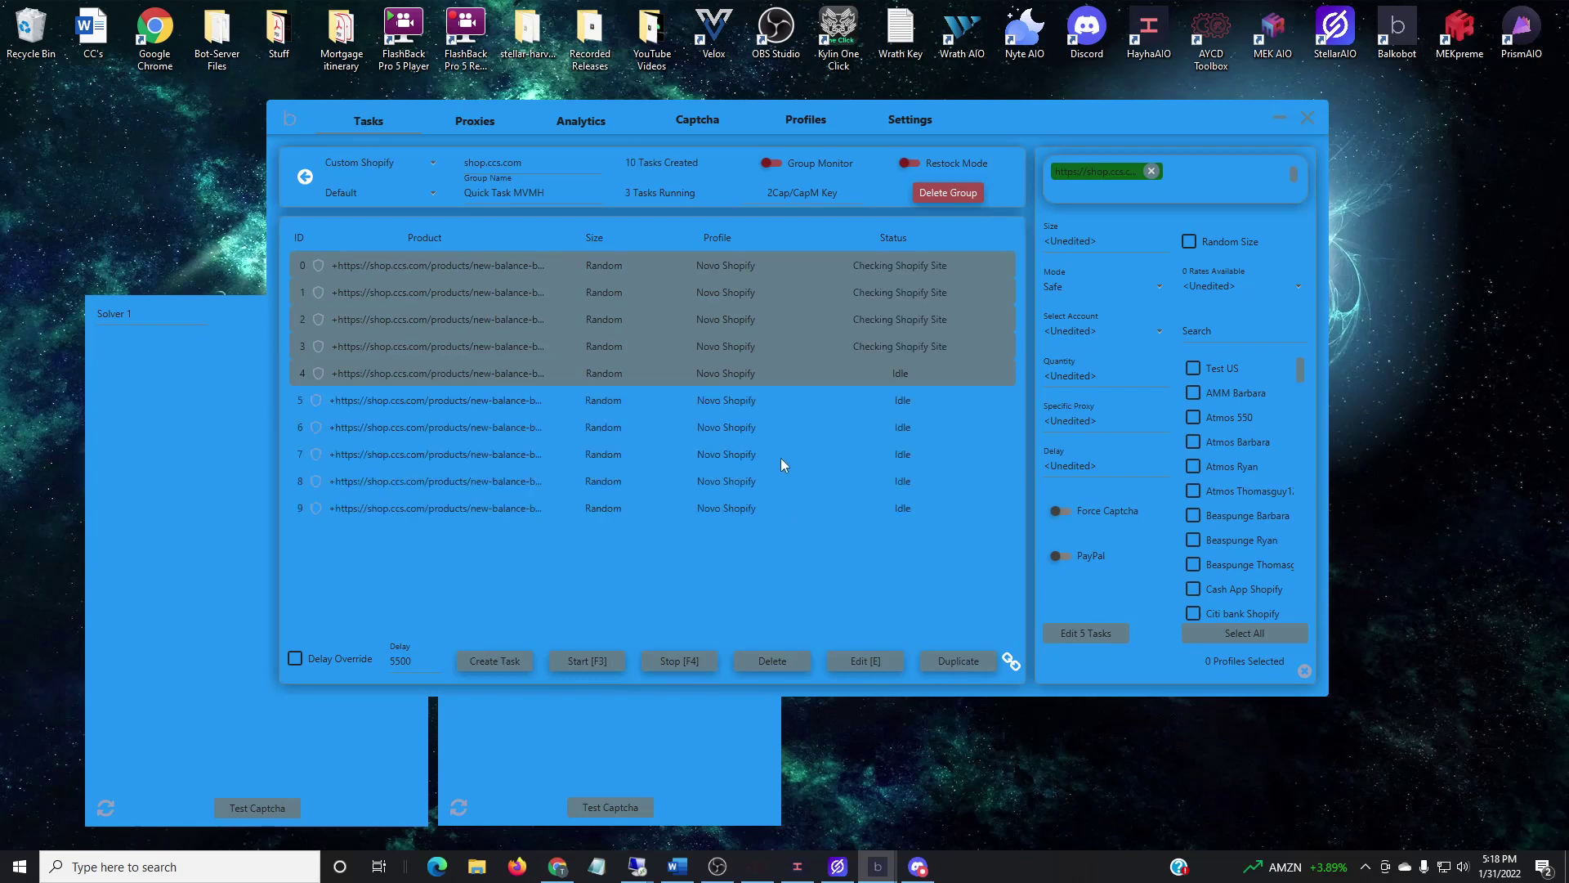
{"action": "left_click", "coordinate": [717, 501], "text": "shift"}
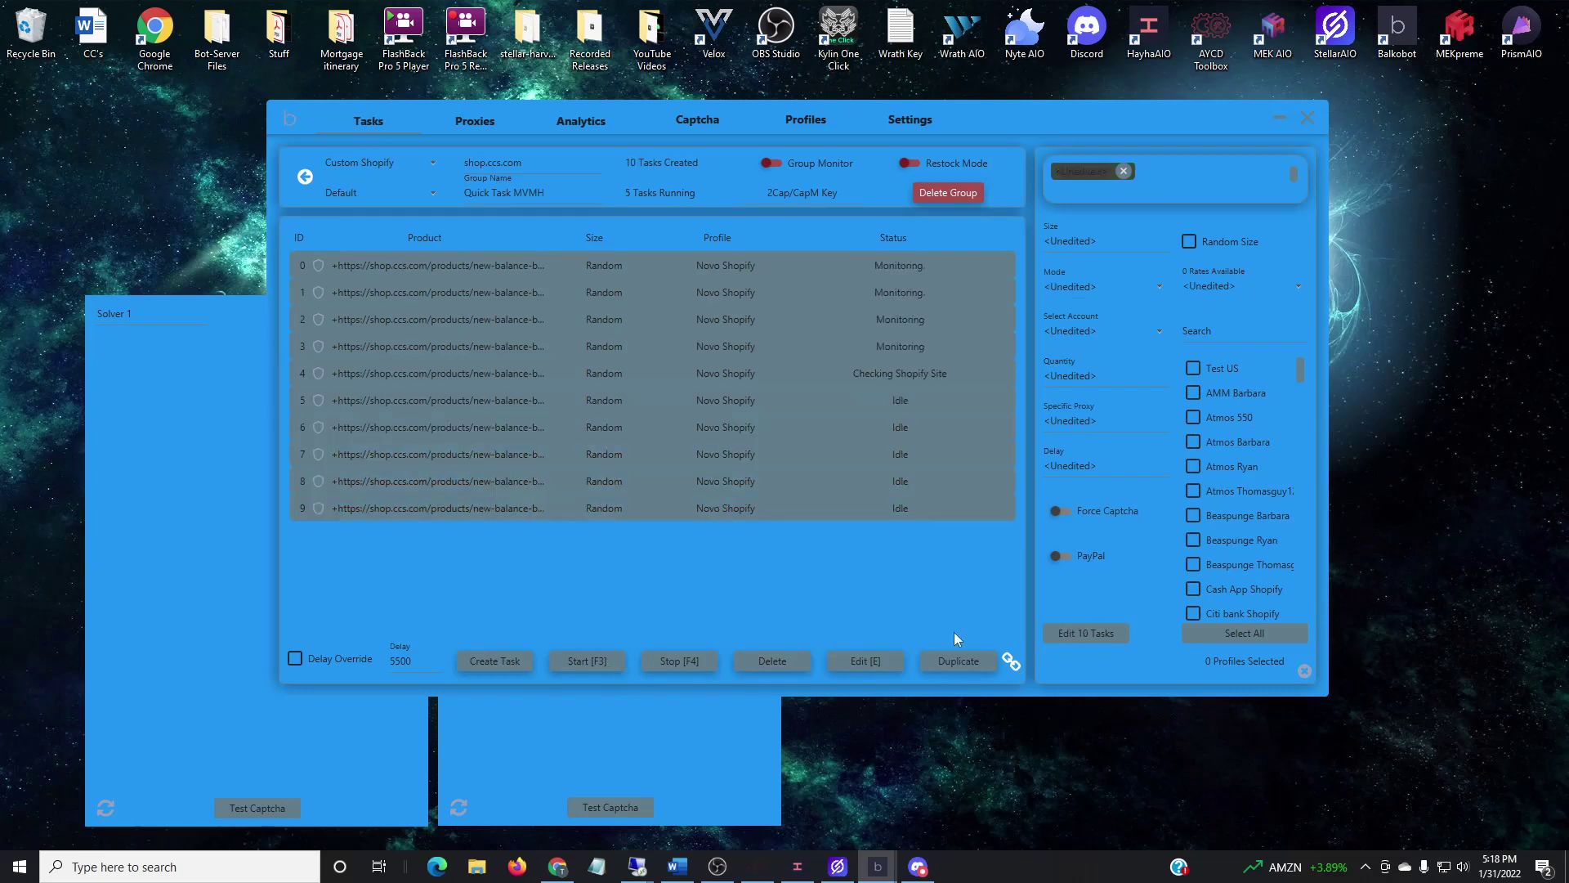
{"action": "key", "text": "F3"}
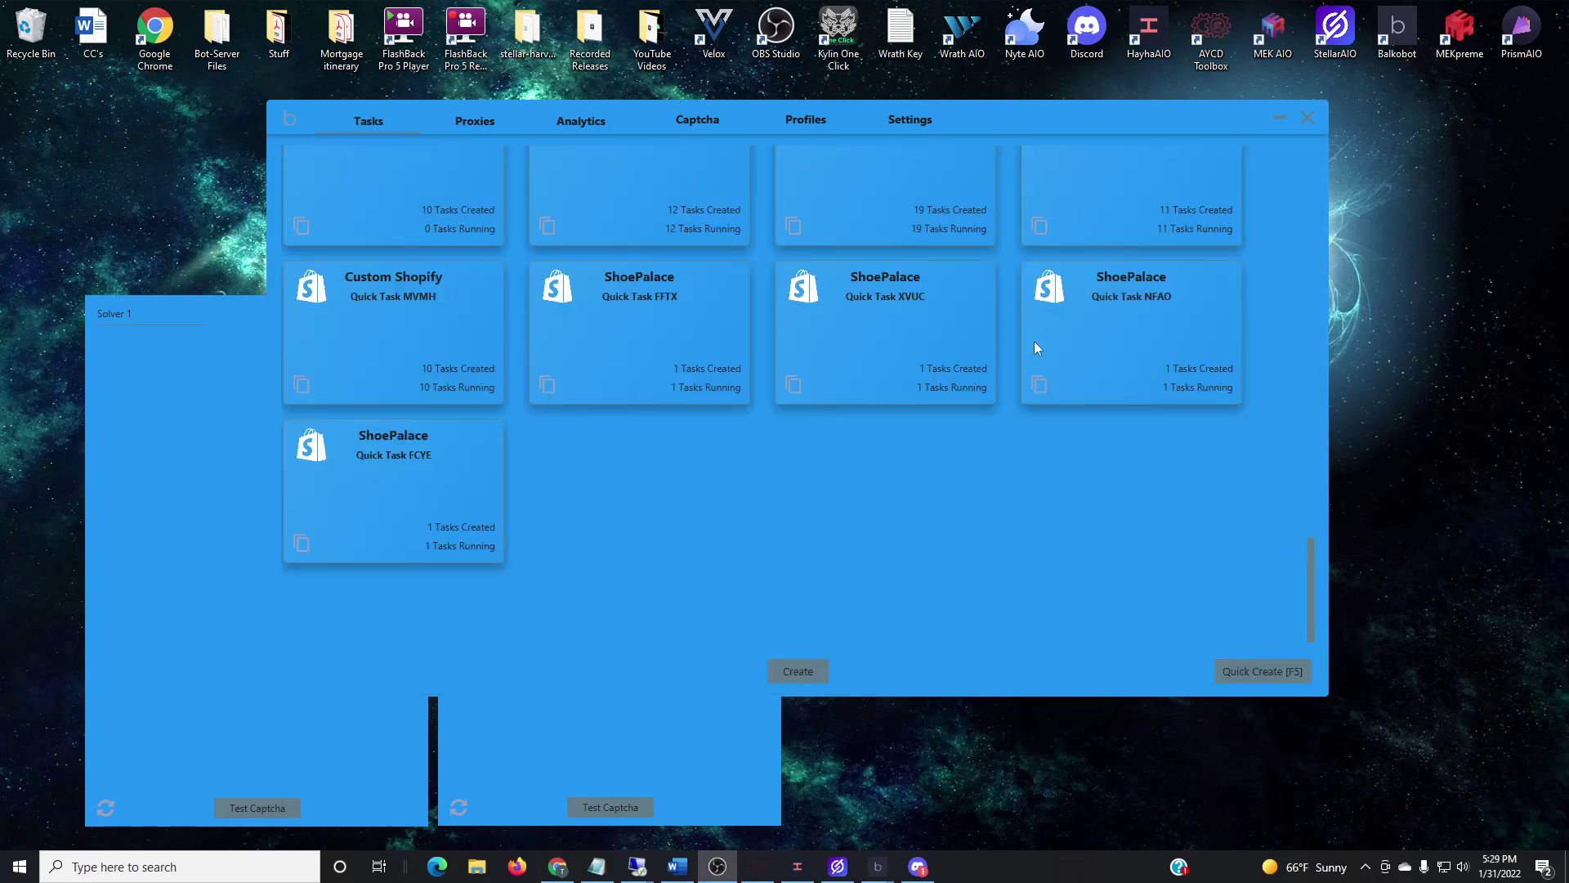
Open Quick Task MVMH to review its task statuses, including the two Checkout Successful tasks
{"action": "scroll", "coordinate": [1116, 389], "scroll_direction": "up", "scroll_amount": 2}
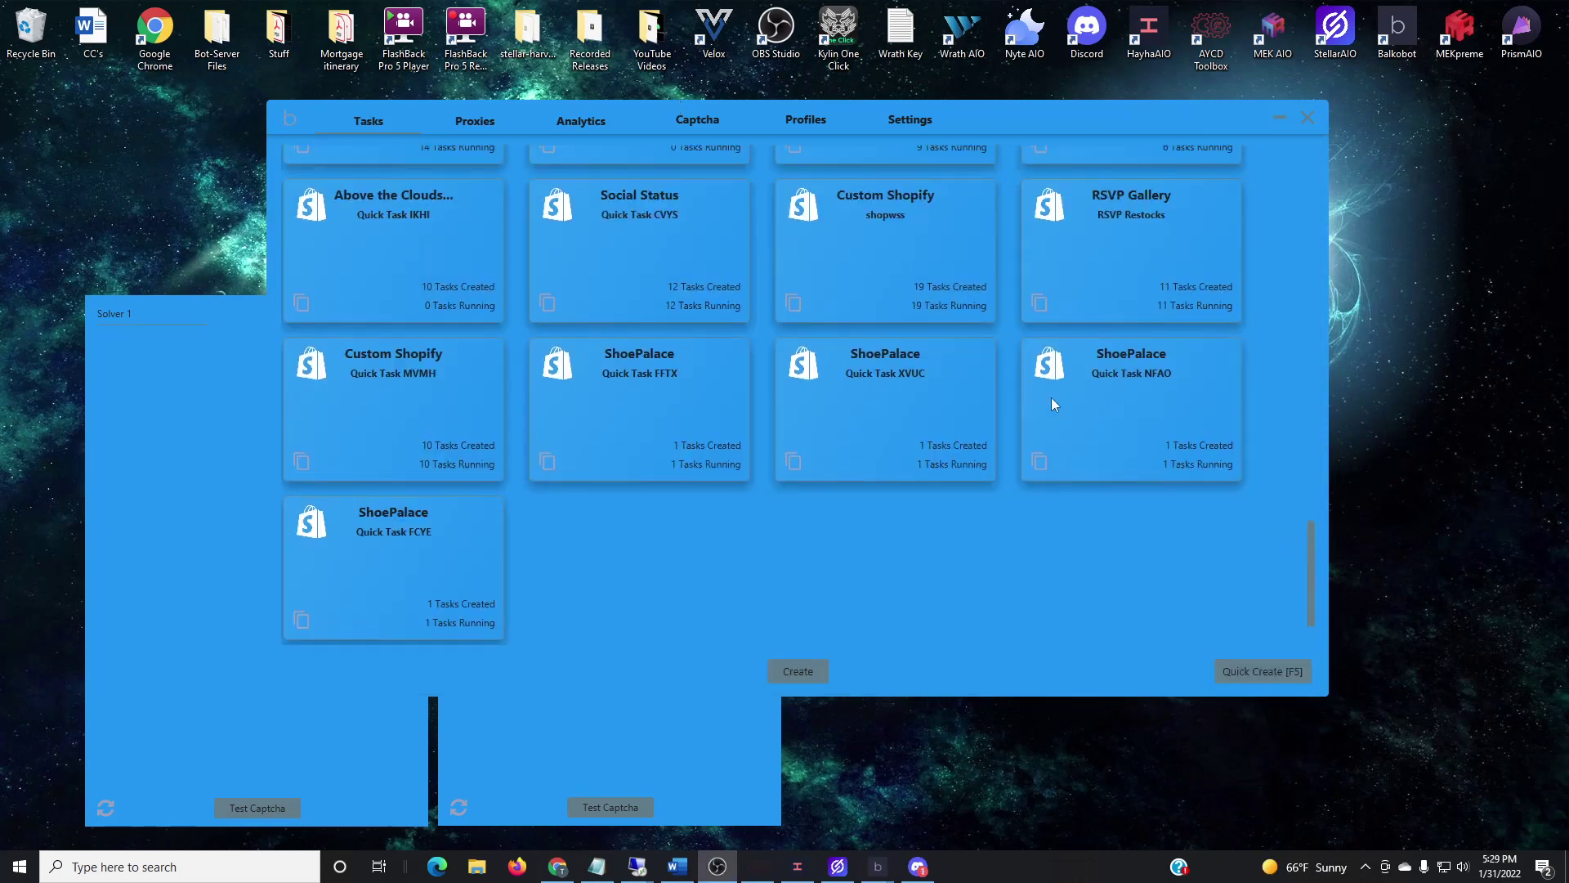
{"action": "left_click", "coordinate": [414, 395]}
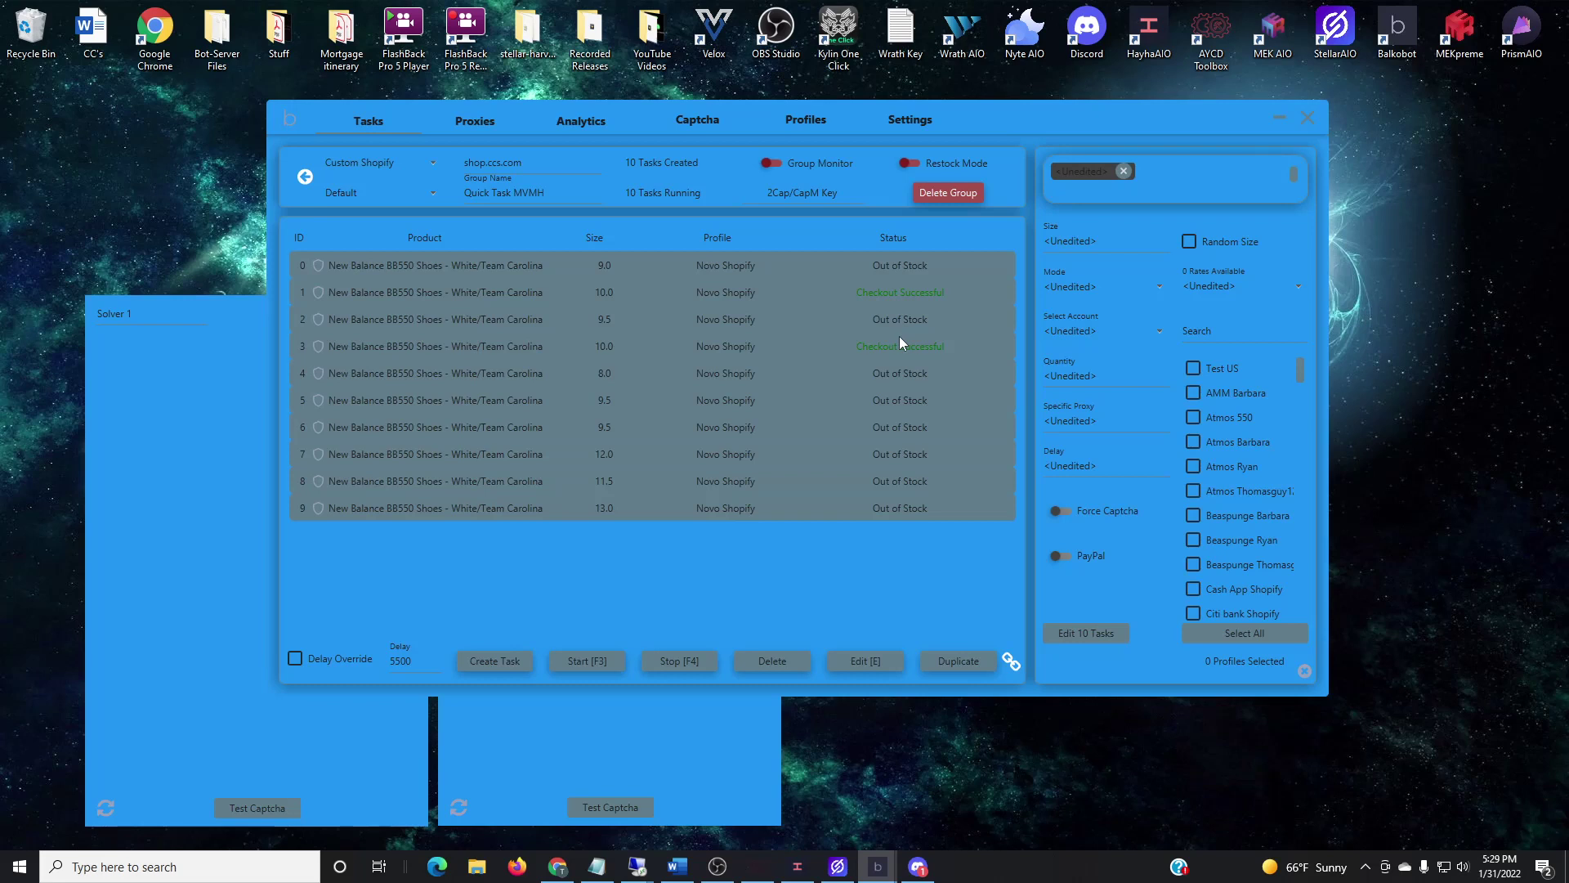
{"action": "mouse_move", "coordinate": [900, 339]}
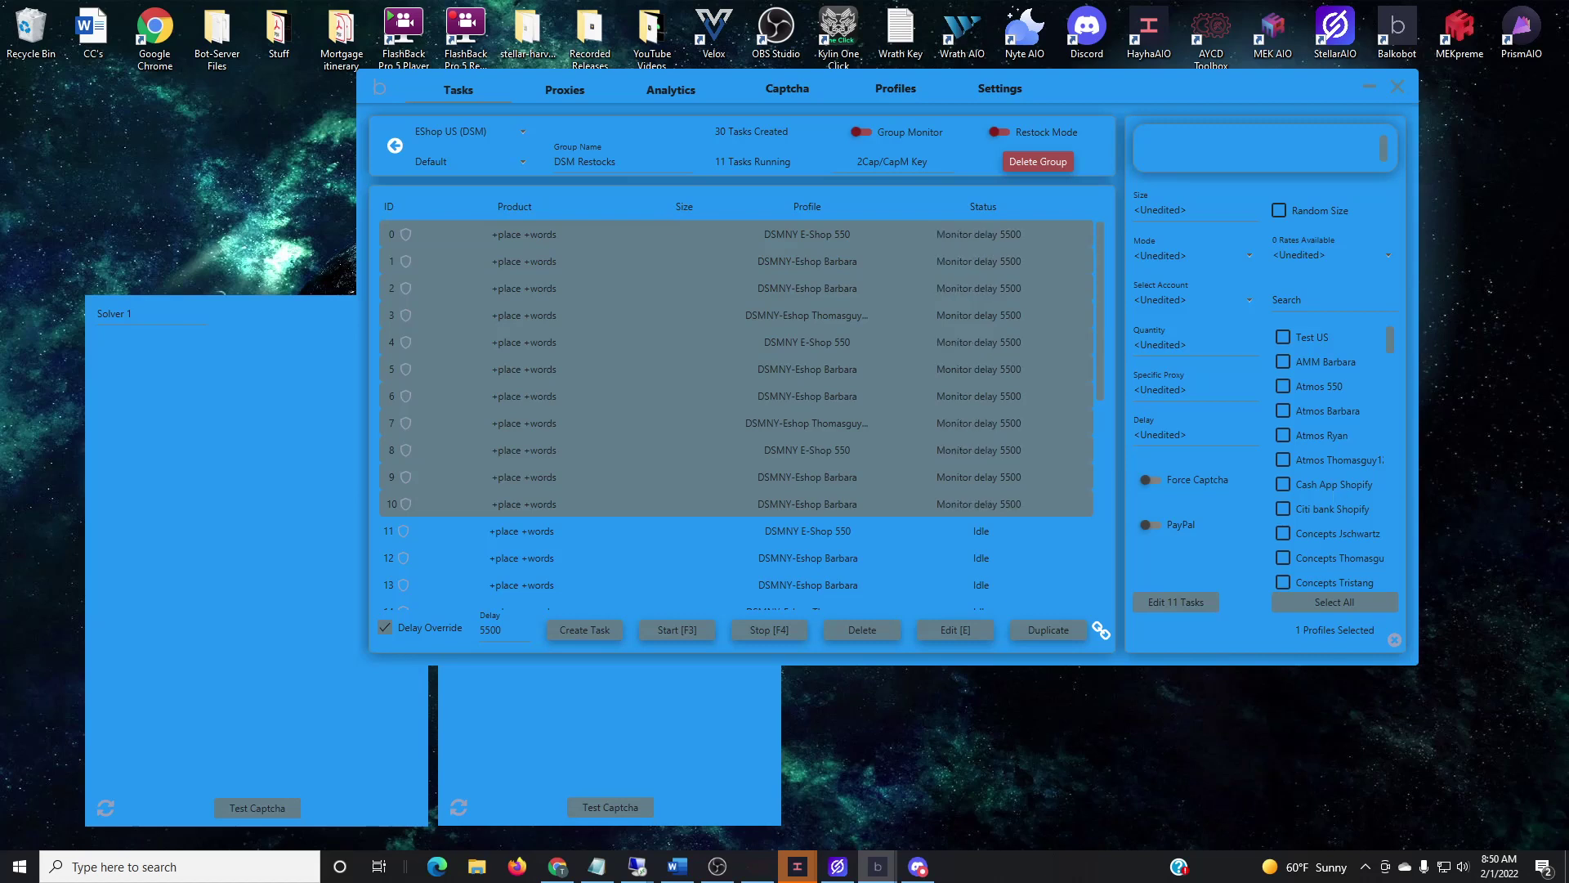
Open the Alife New York group and duplicate its single cart task into six tasks
{"action": "left_click", "coordinate": [400, 148]}
{"action": "scroll", "coordinate": [1097, 489], "scroll_direction": "down", "scroll_amount": 10}
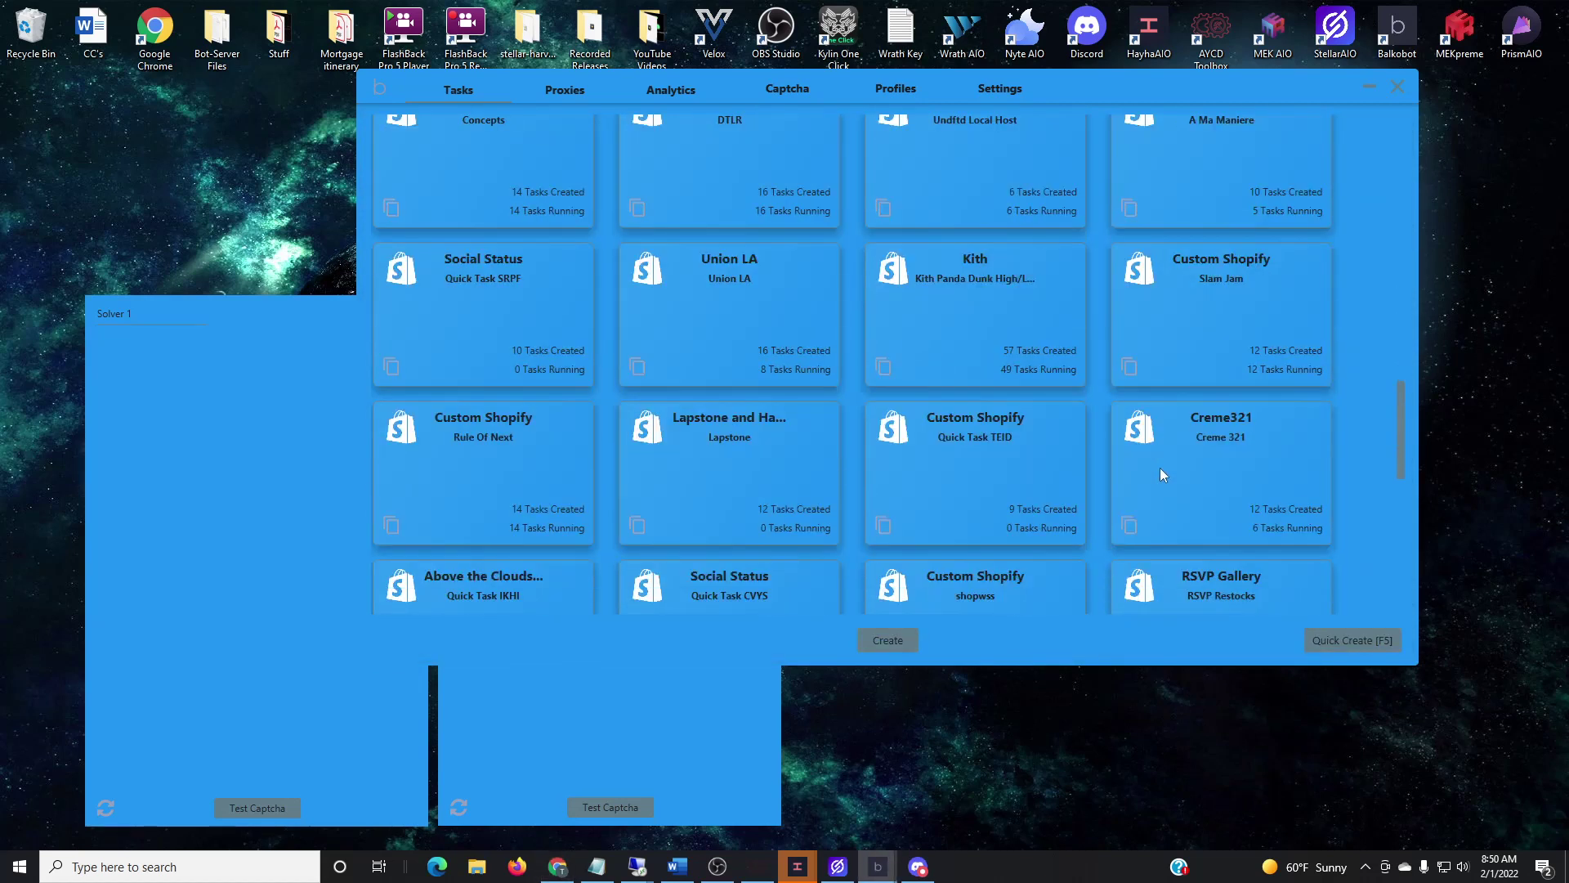
{"action": "left_click", "coordinate": [769, 515]}
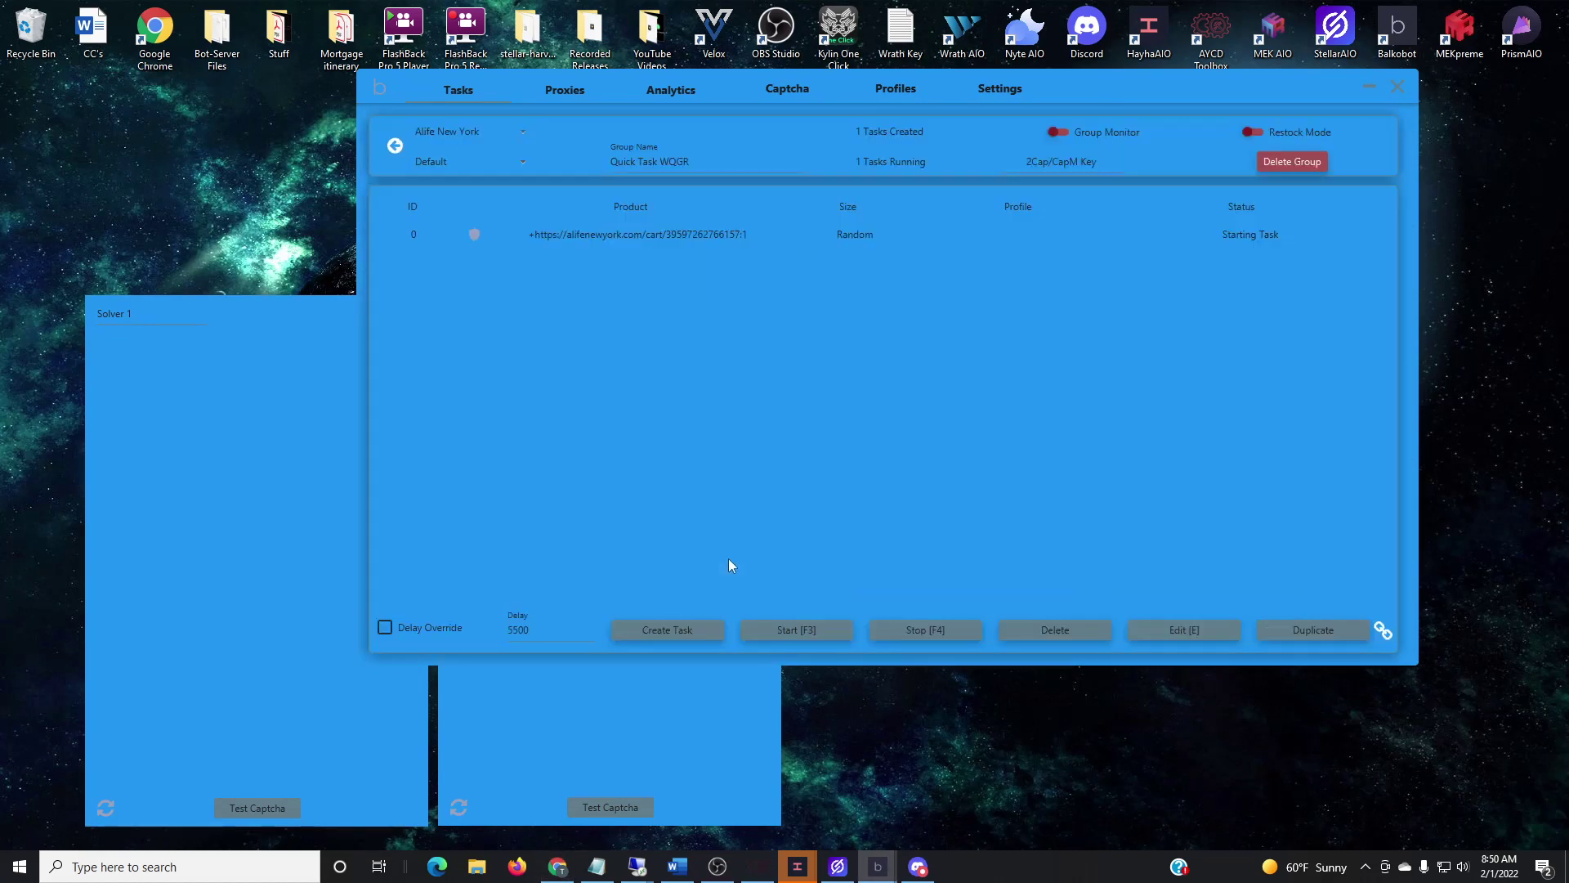
{"action": "left_click", "coordinate": [745, 233]}
{"action": "left_click", "coordinate": [1310, 630]}
{"action": "left_click", "coordinate": [1310, 630]}
{"action": "left_click", "coordinate": [1311, 630]}
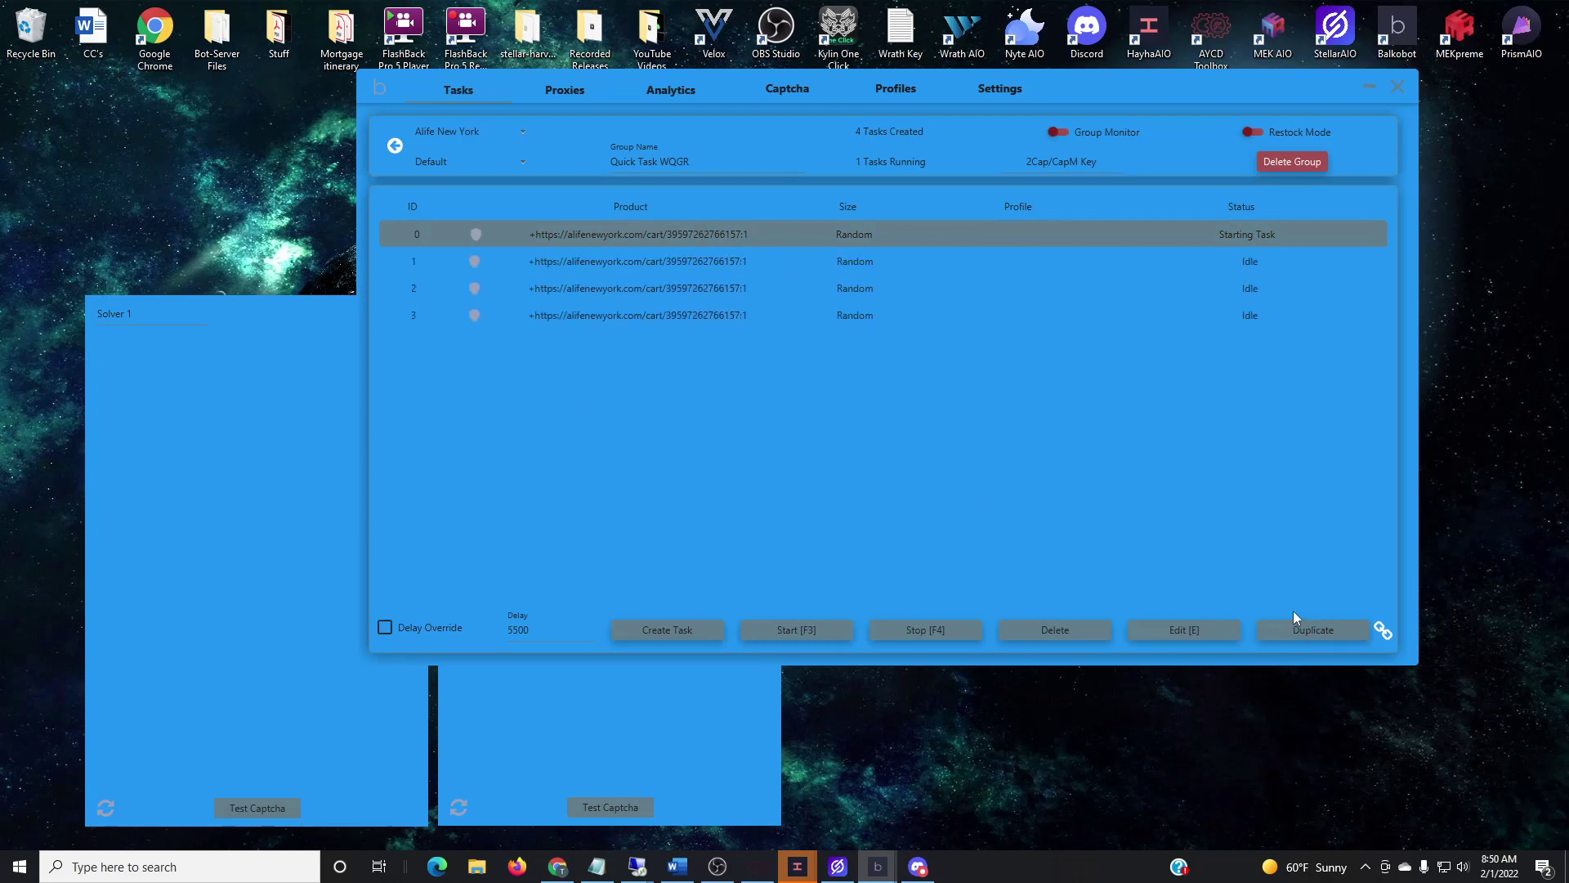
{"action": "left_click", "coordinate": [1310, 630]}
{"action": "left_click", "coordinate": [1310, 630]}
Set all six tasks to the adidas Yeezy product link with Safe mode, then start them
{"action": "left_click", "coordinate": [856, 375], "text": "shift"}
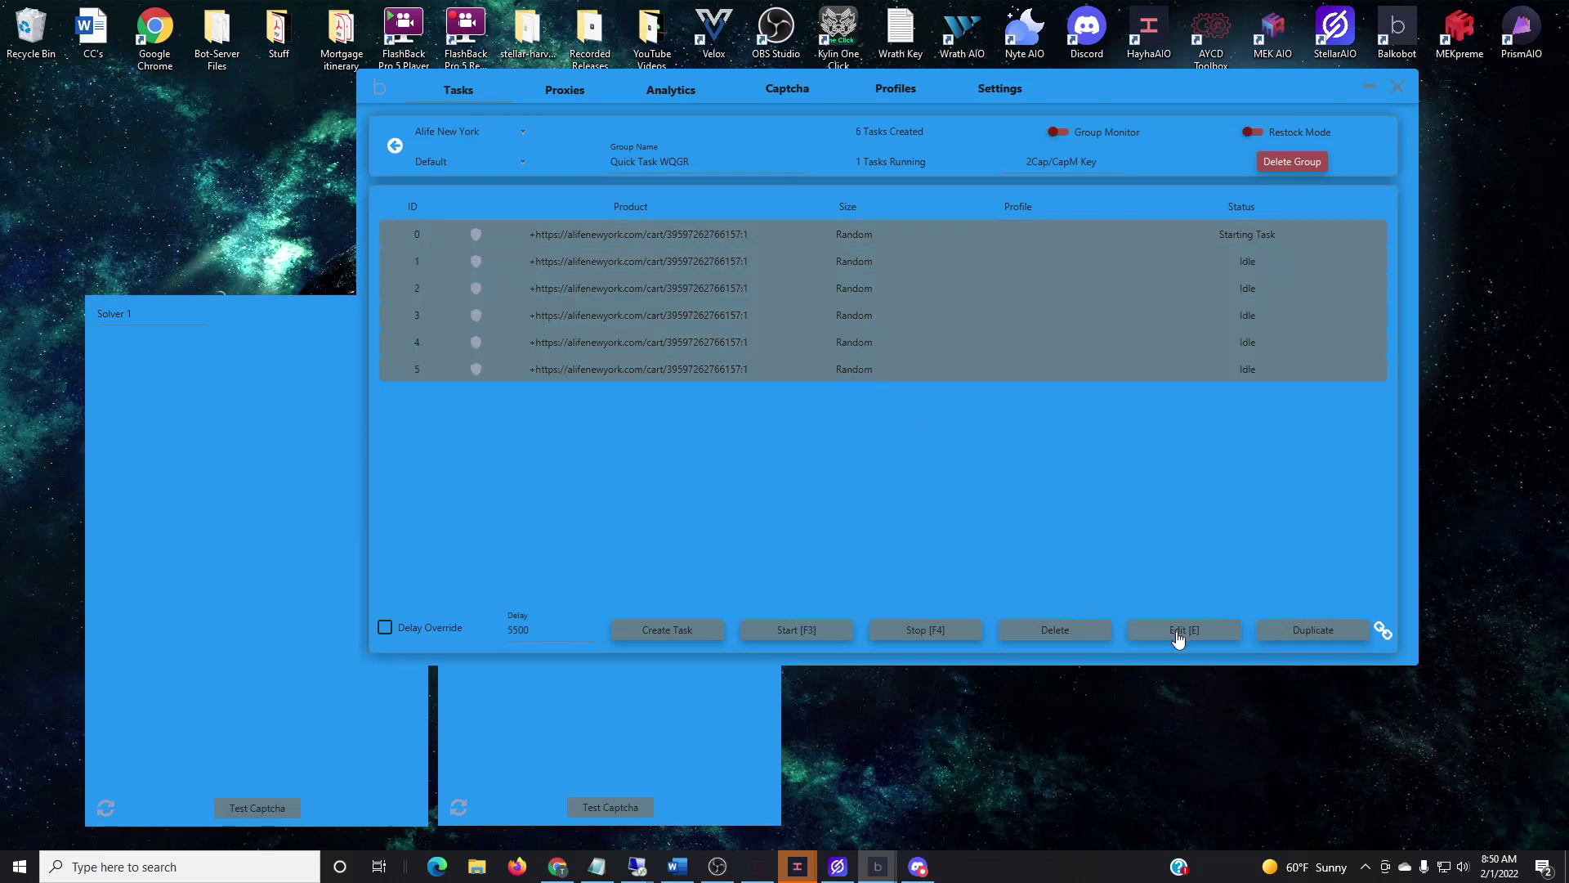
{"action": "left_click", "coordinate": [1188, 636]}
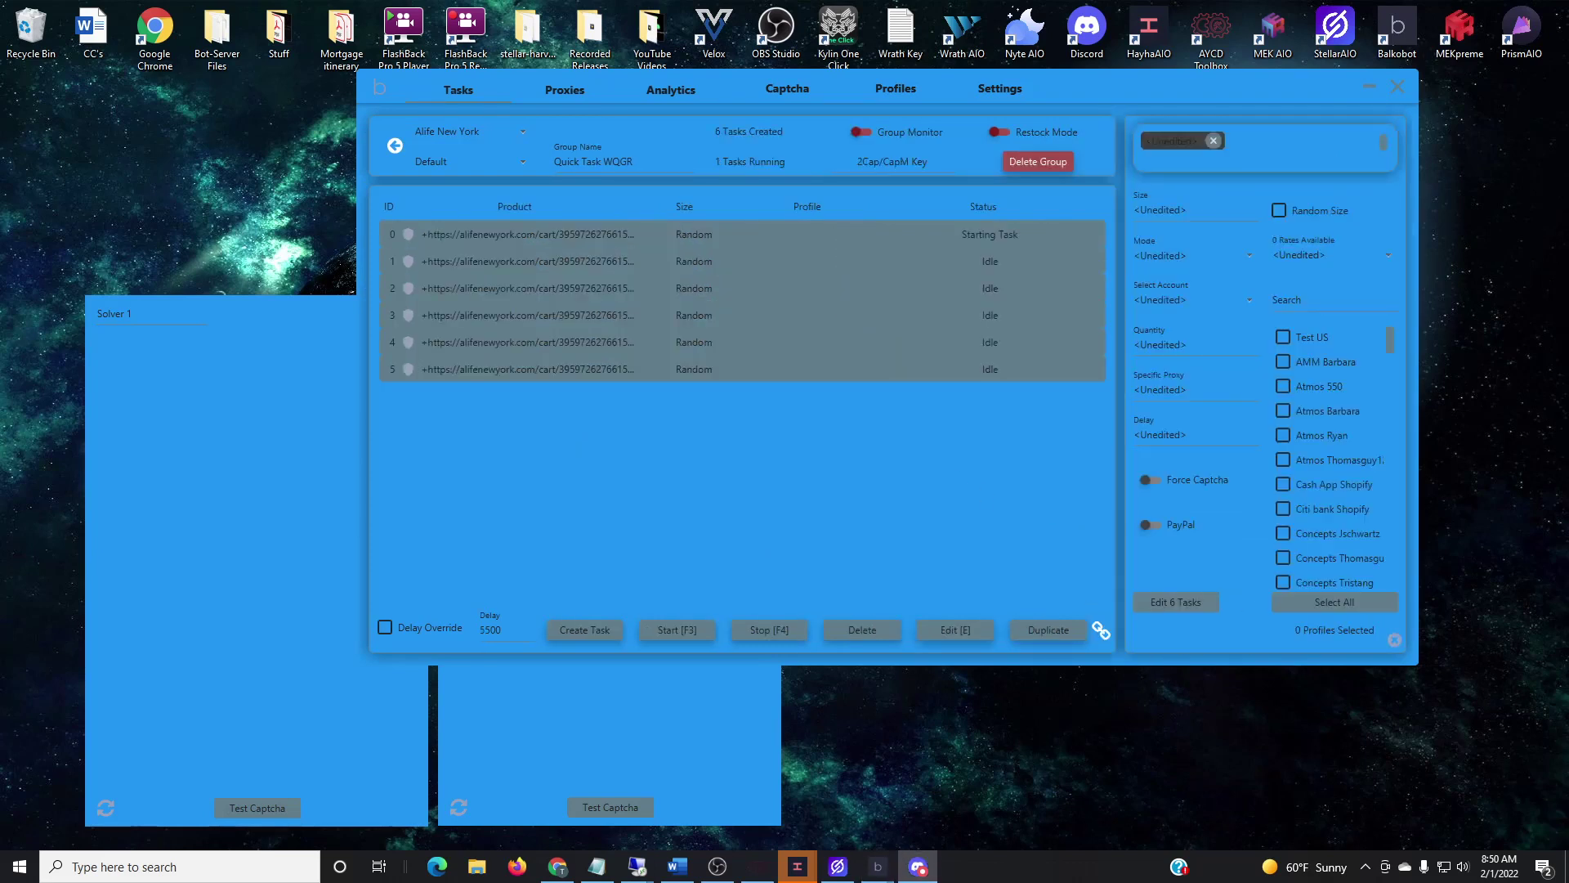
{"action": "left_click", "coordinate": [1214, 141]}
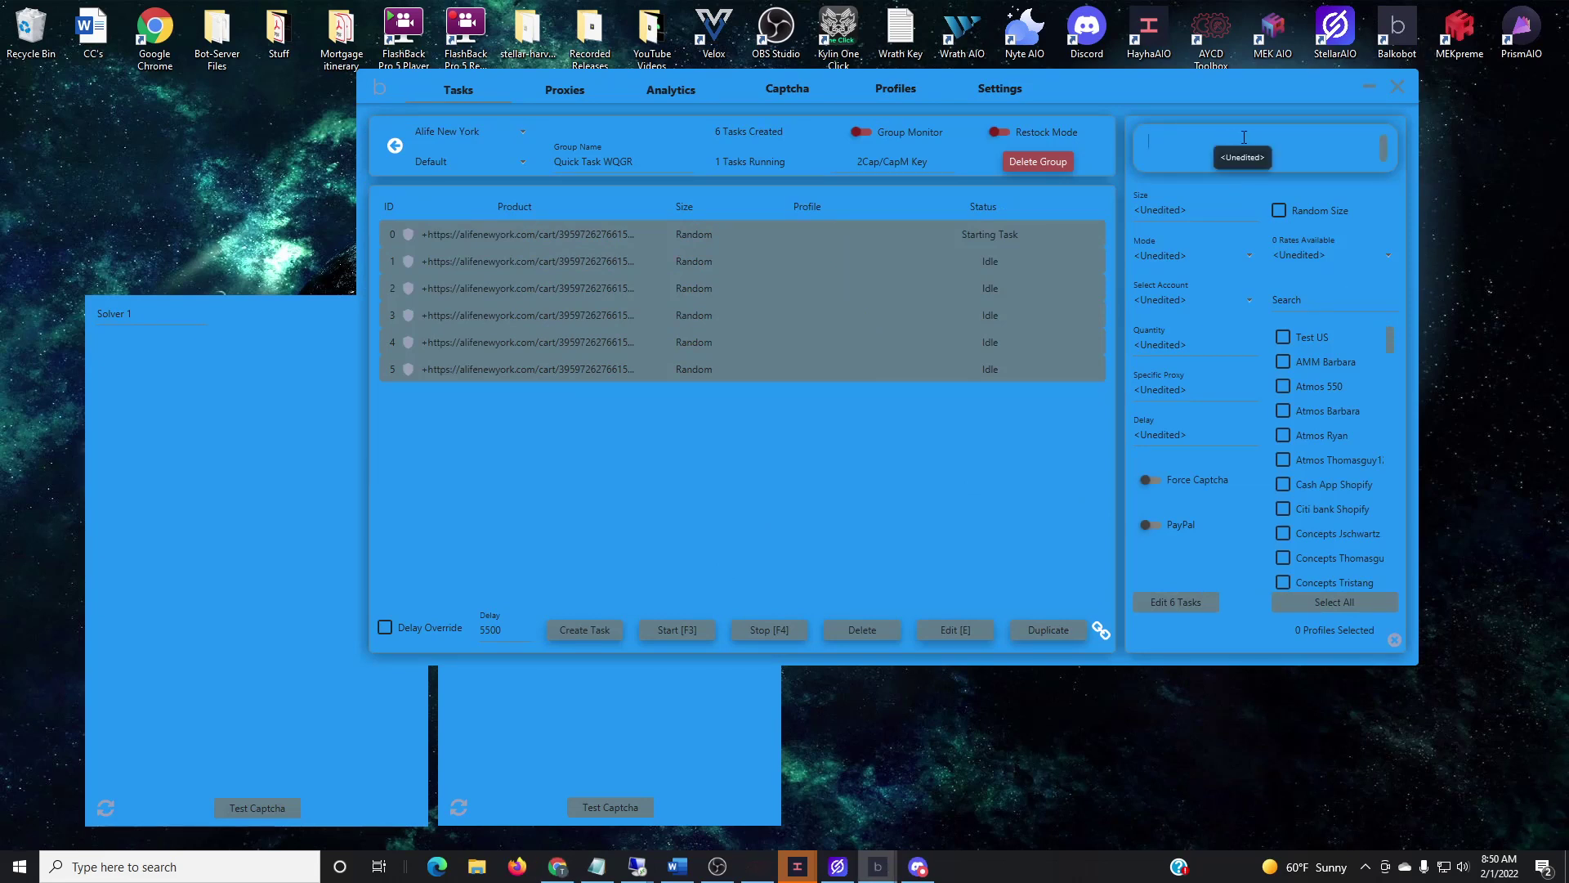
{"action": "key", "text": "ctrl+v"}
{"action": "key", "text": "Return"}
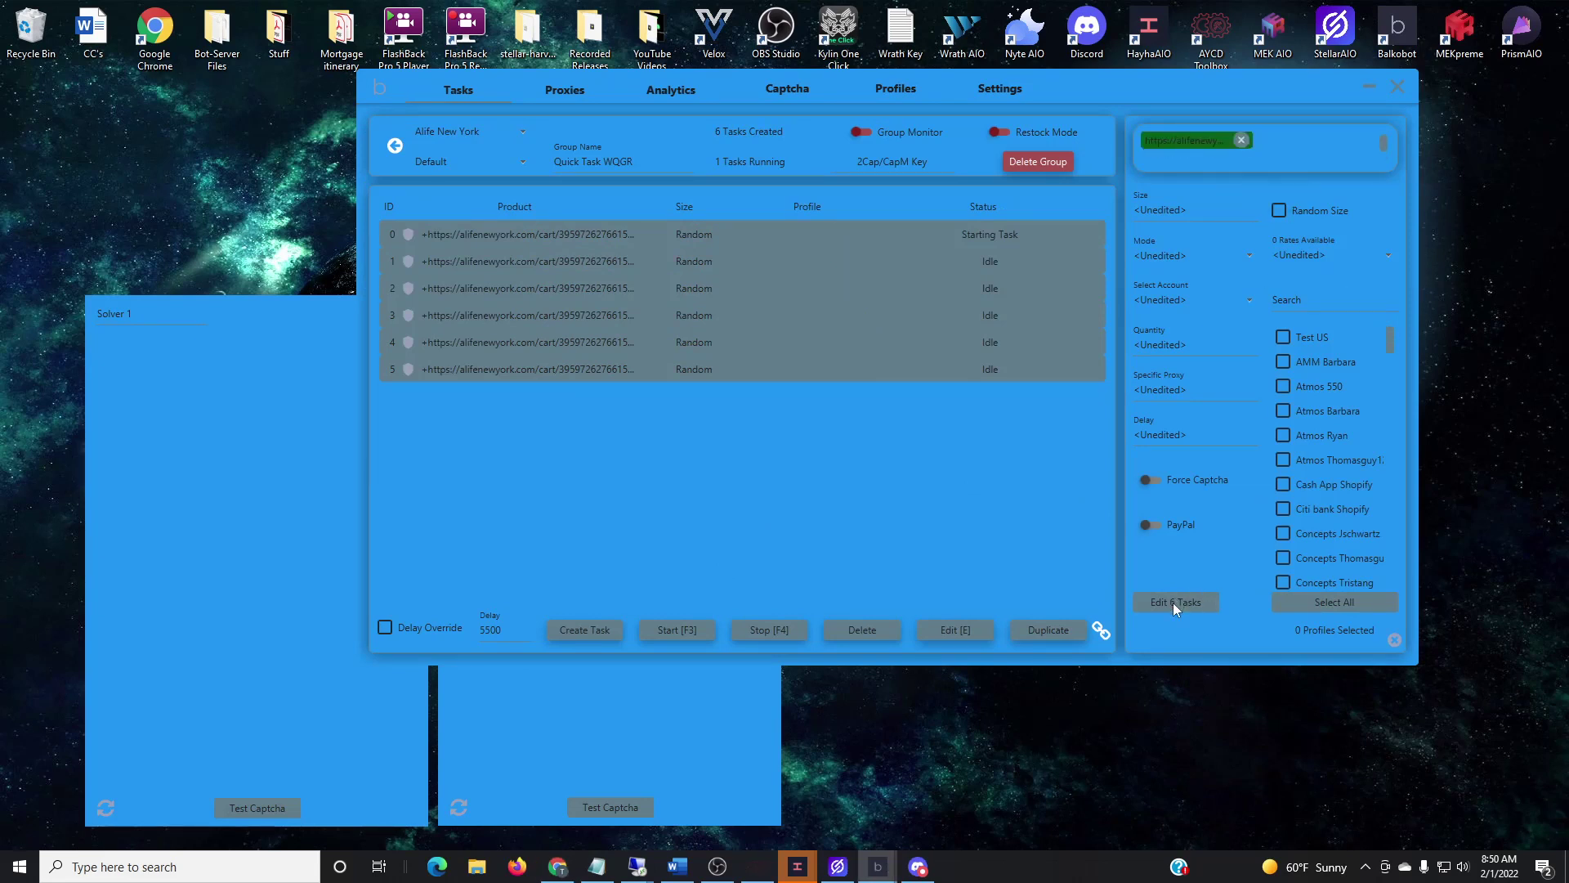
{"action": "left_click", "coordinate": [1174, 603]}
{"action": "left_click", "coordinate": [1252, 256]}
{"action": "left_click", "coordinate": [1179, 297]}
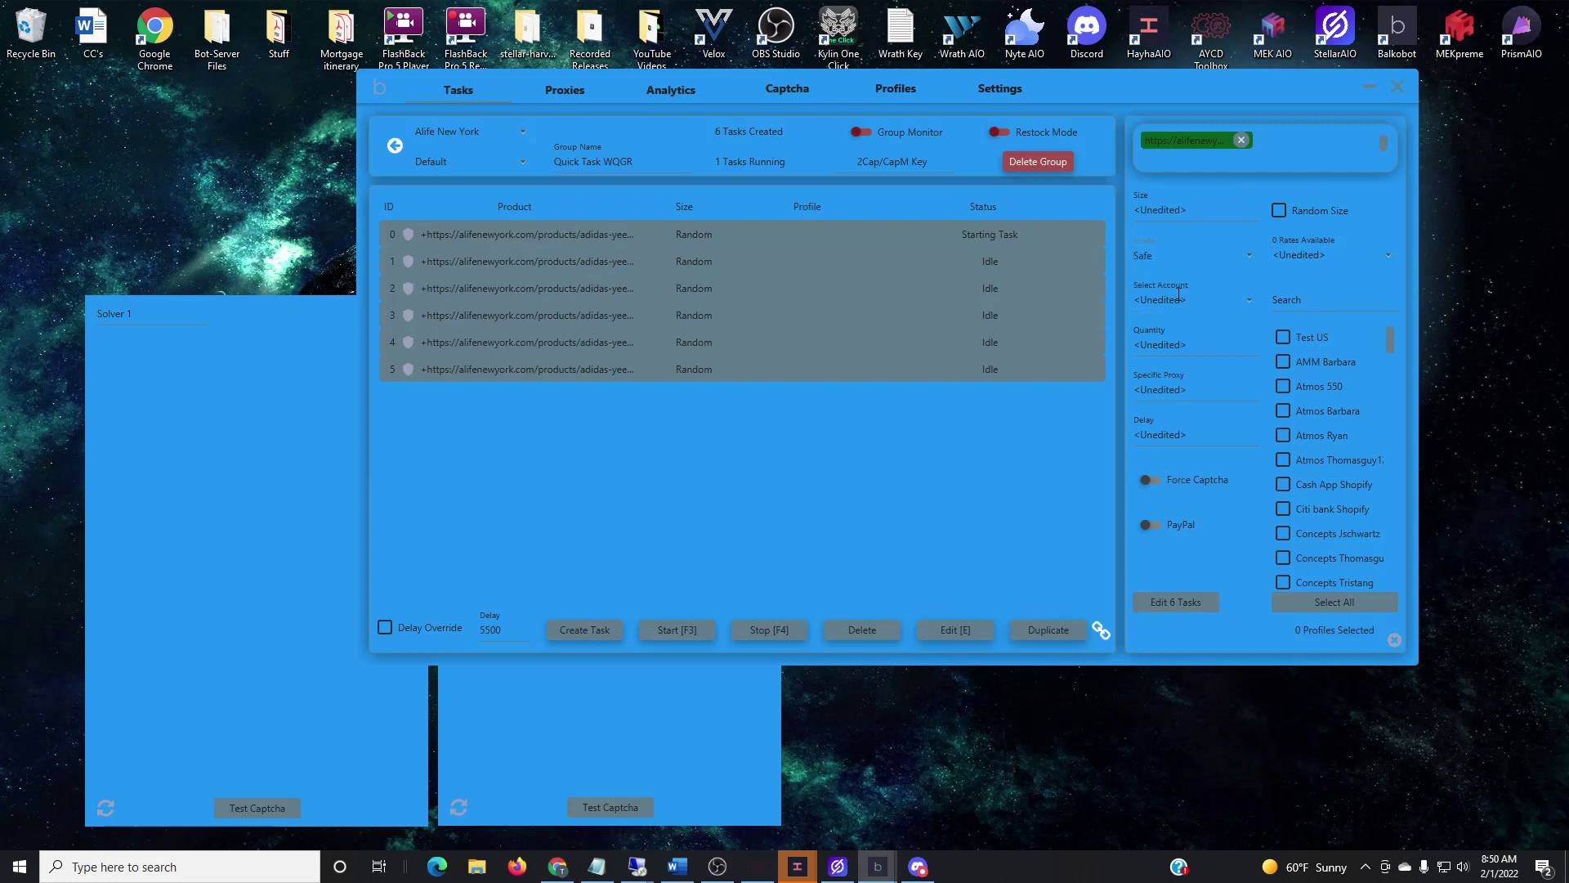
{"action": "left_click", "coordinate": [1178, 603]}
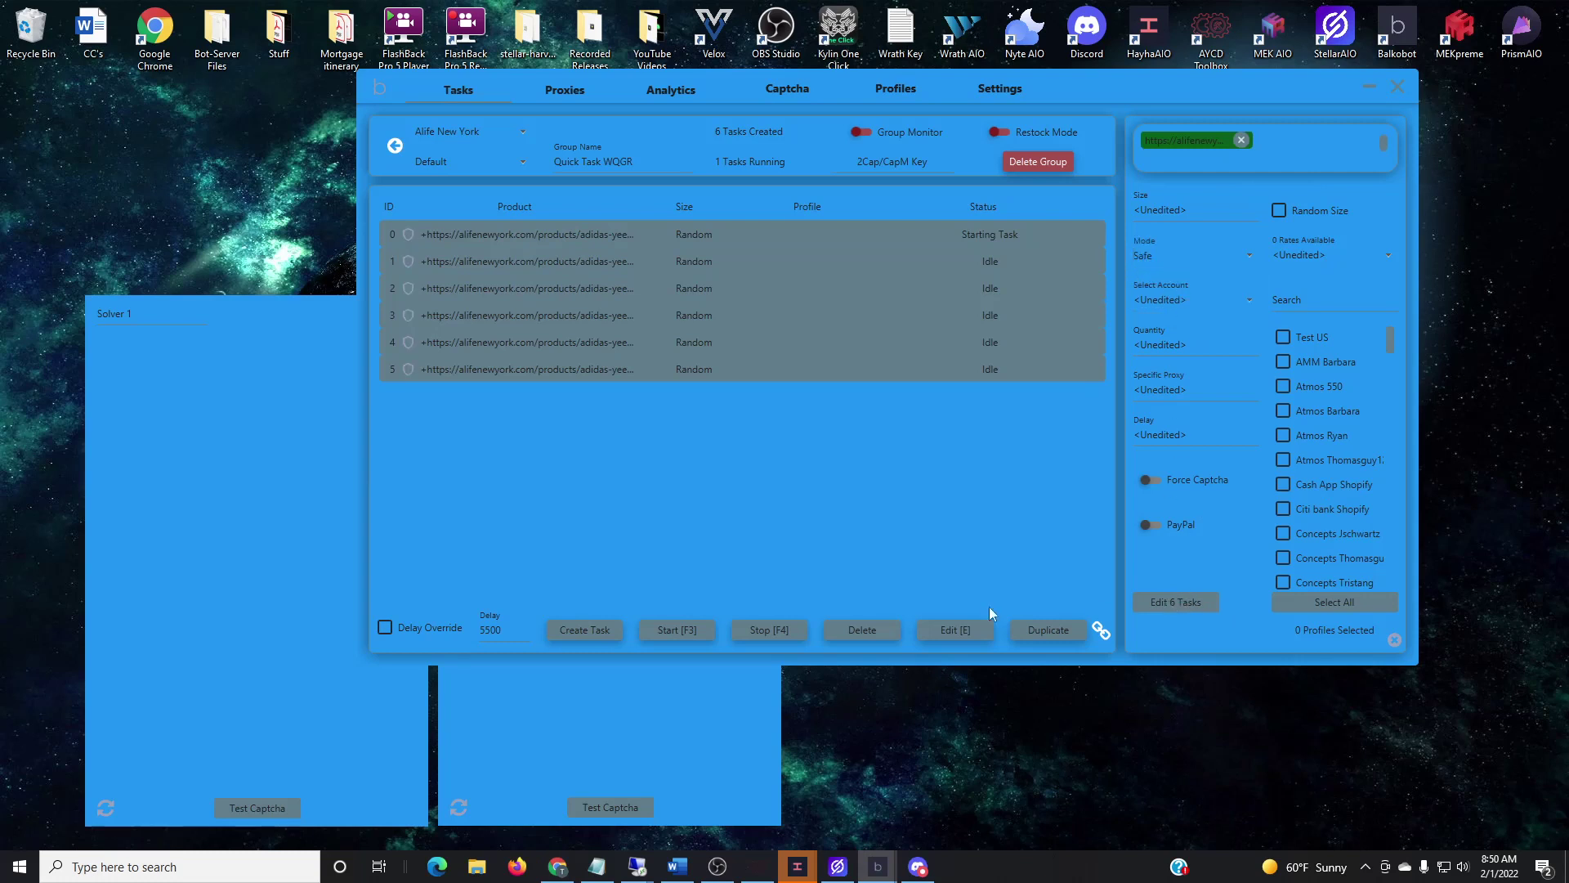
{"action": "left_click", "coordinate": [669, 637]}
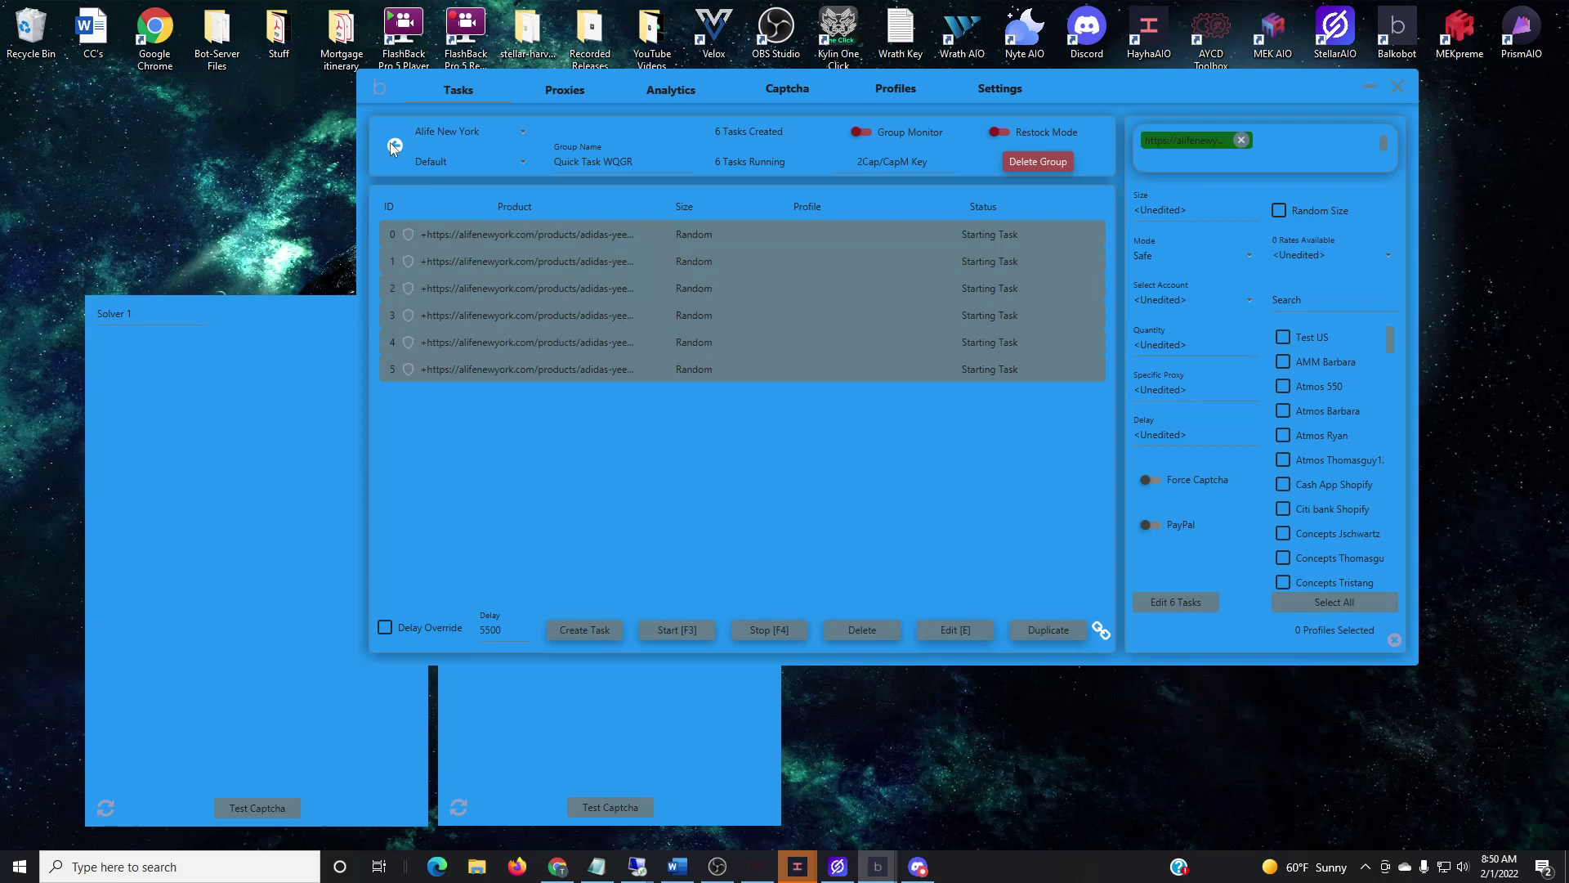
Assign the Novo Shopify profile to all six tasks
{"action": "scroll", "coordinate": [1324, 492], "scroll_direction": "down", "scroll_amount": 10}
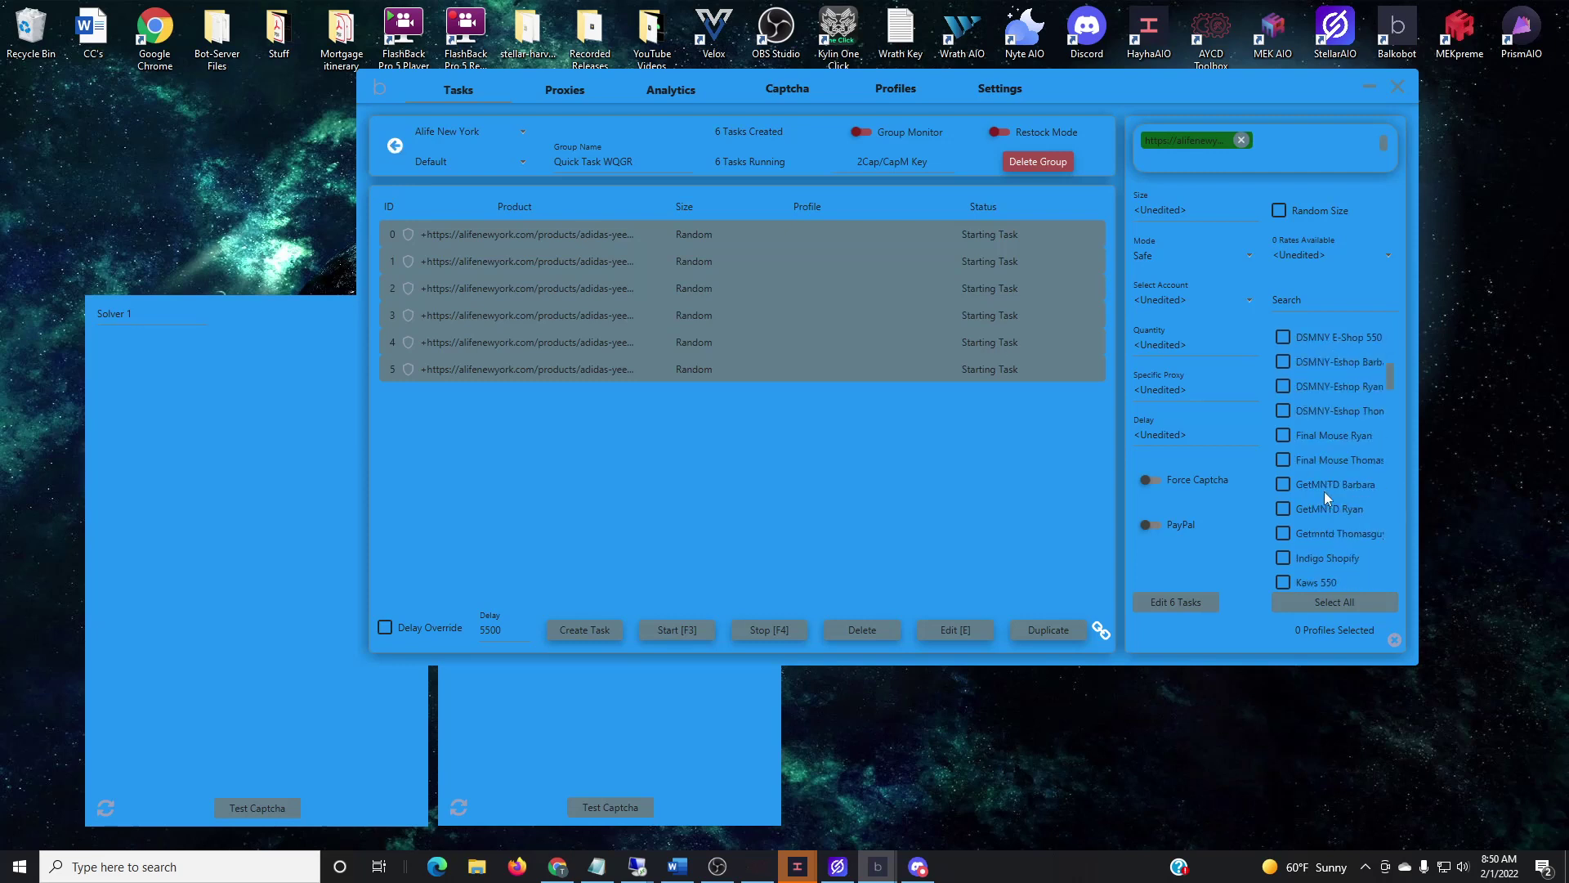
{"action": "scroll", "coordinate": [1295, 487], "scroll_direction": "down", "scroll_amount": 5}
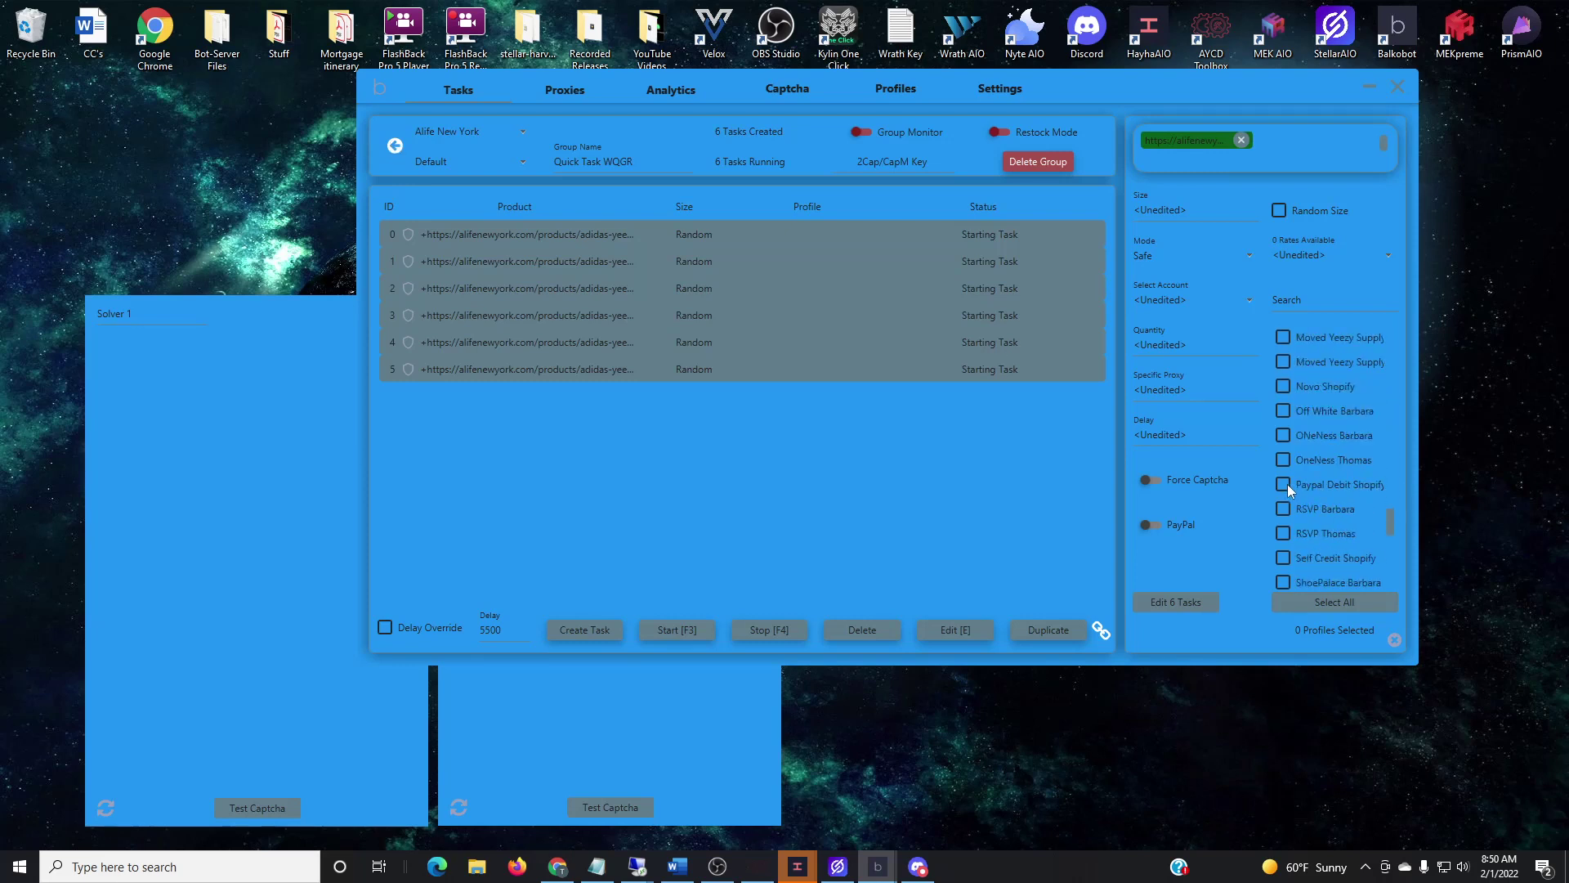
{"action": "left_click", "coordinate": [1169, 606]}
{"action": "left_click", "coordinate": [767, 630]}
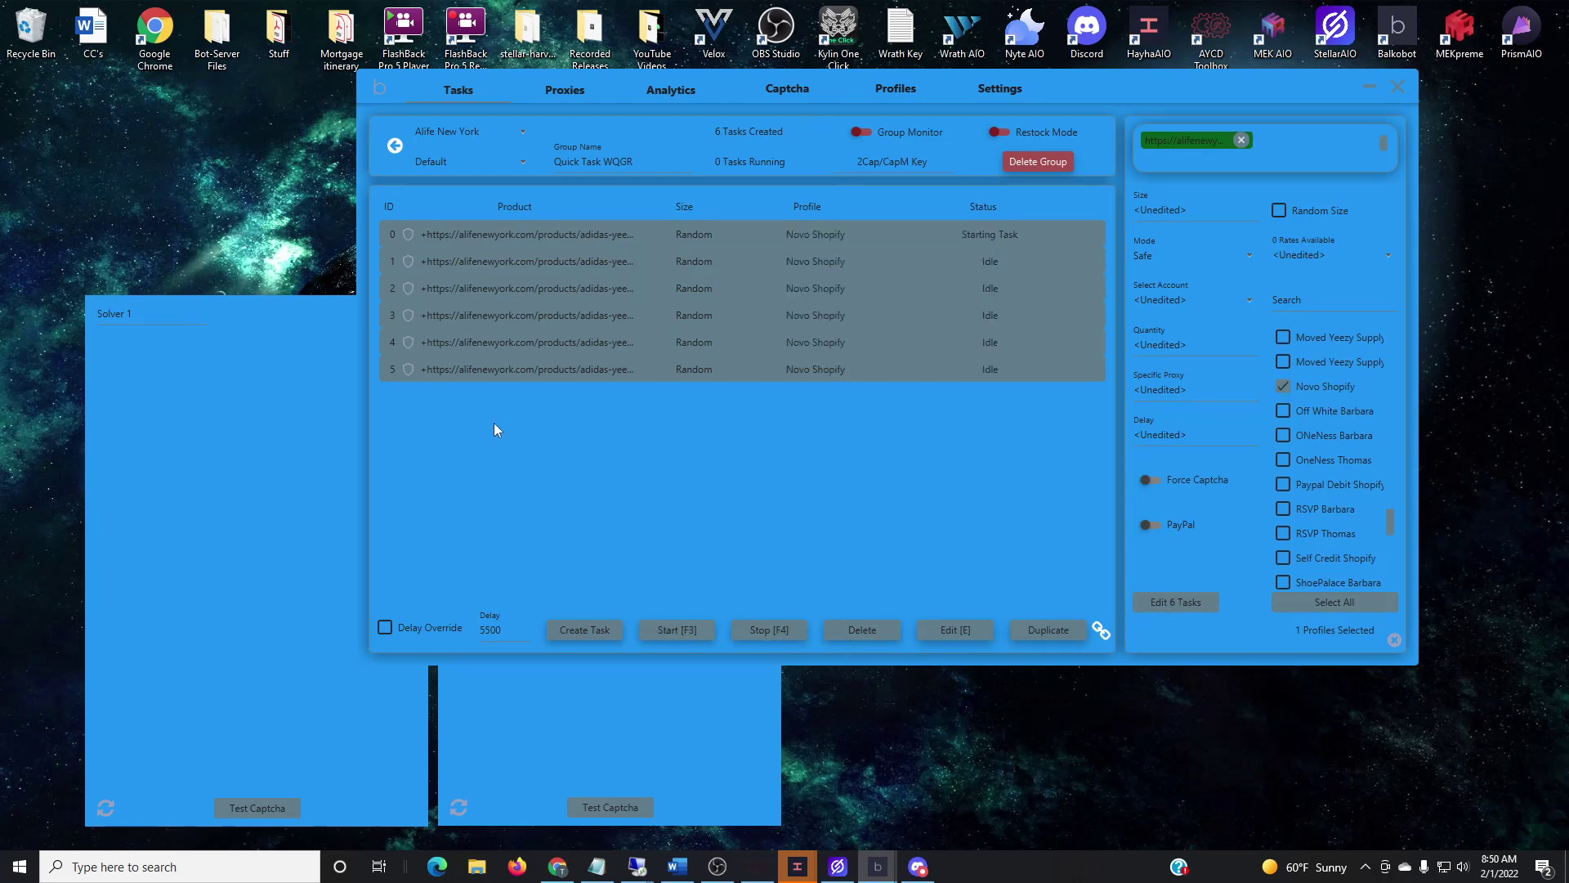
Check the EShop US (DSM) group and the Discord restock feed, then return to the overview
{"action": "left_click", "coordinate": [394, 145]}
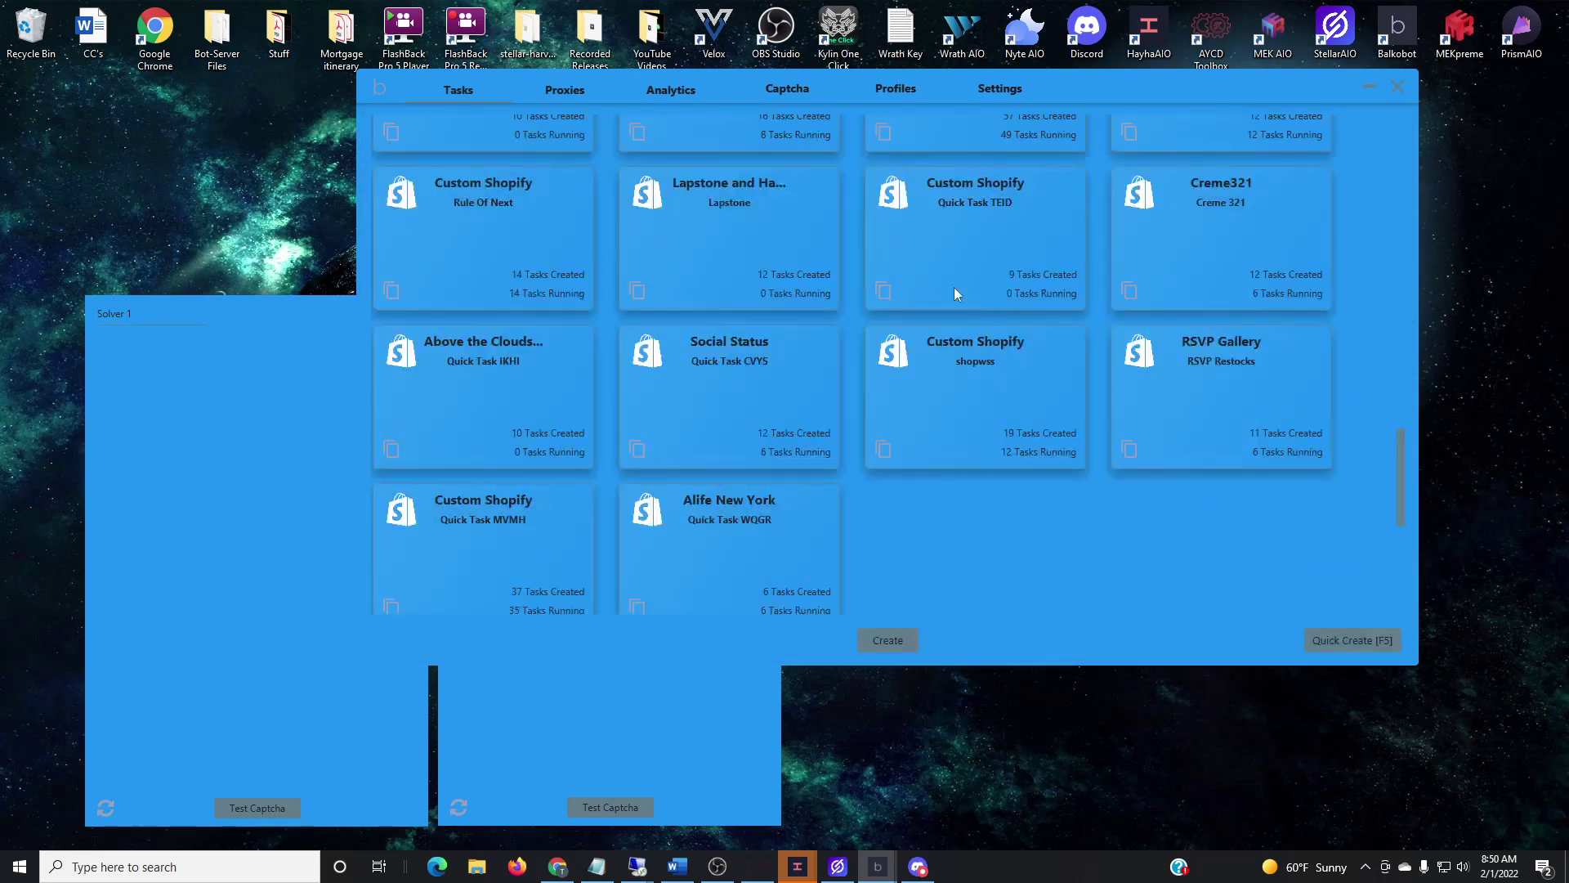
{"action": "scroll", "coordinate": [1189, 336], "scroll_direction": "up", "scroll_amount": 10}
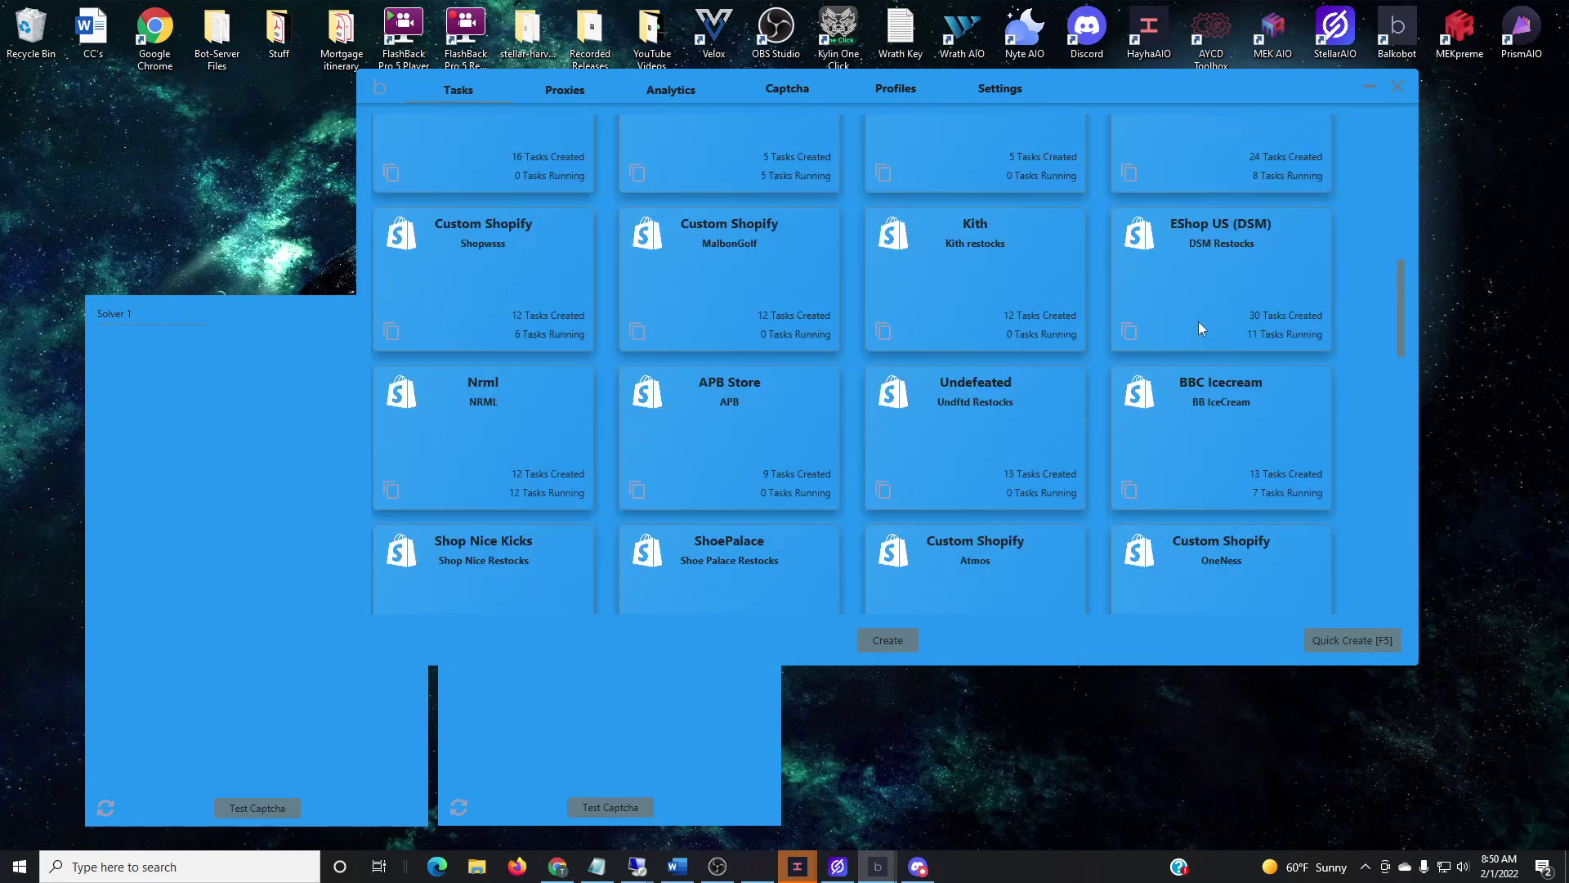
{"action": "left_click", "coordinate": [1199, 328]}
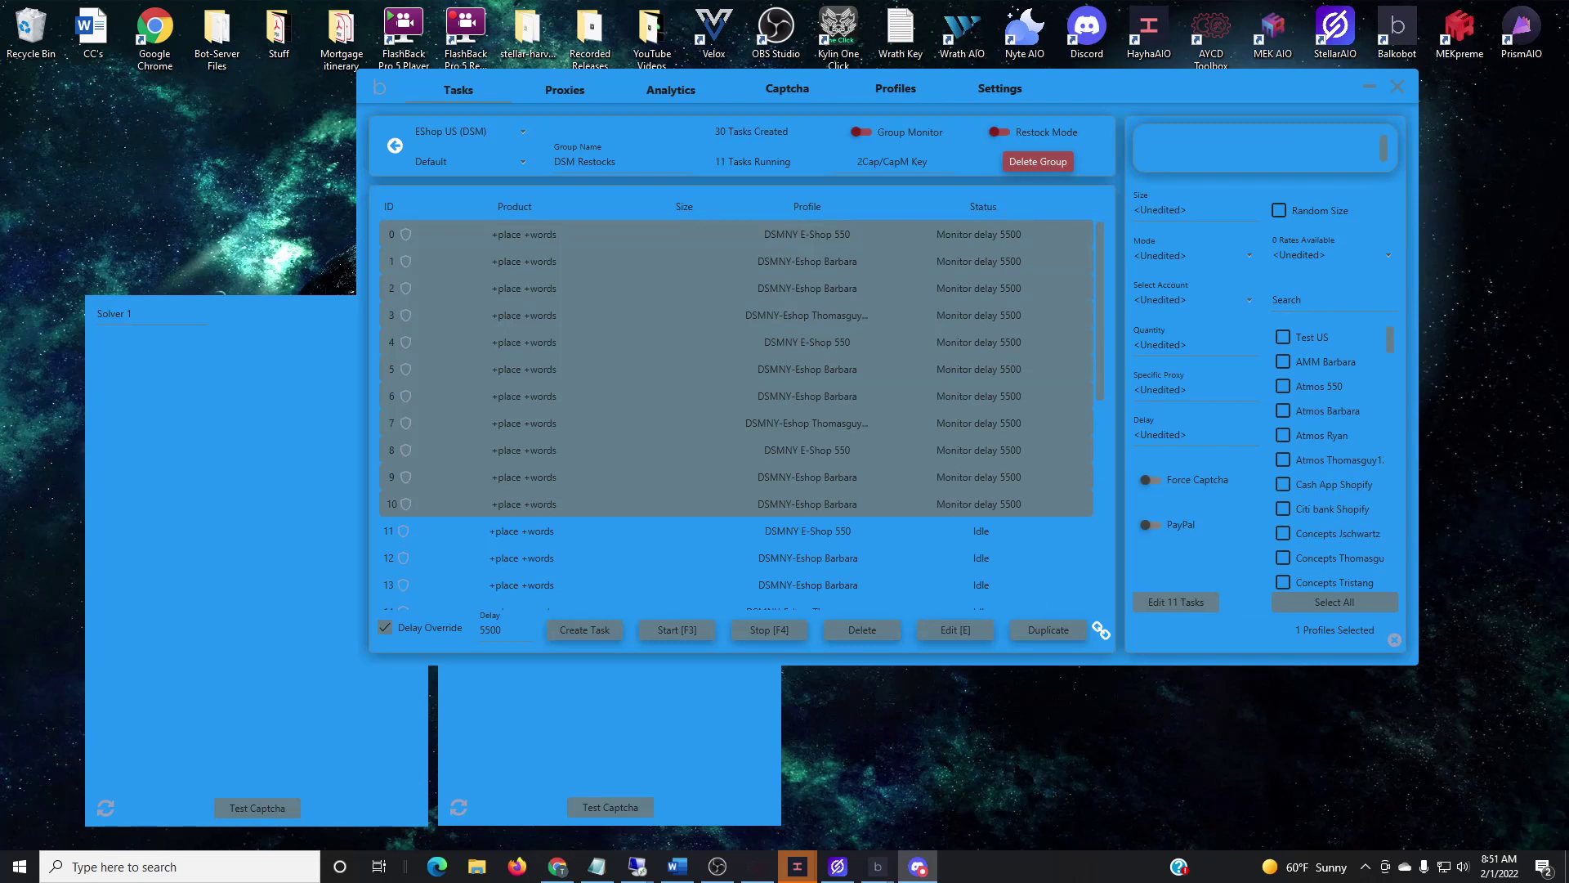
{"action": "left_click", "coordinate": [918, 866]}
{"action": "left_click_drag", "start_coordinate": [1108, 85], "coordinate": [1009, 184]}
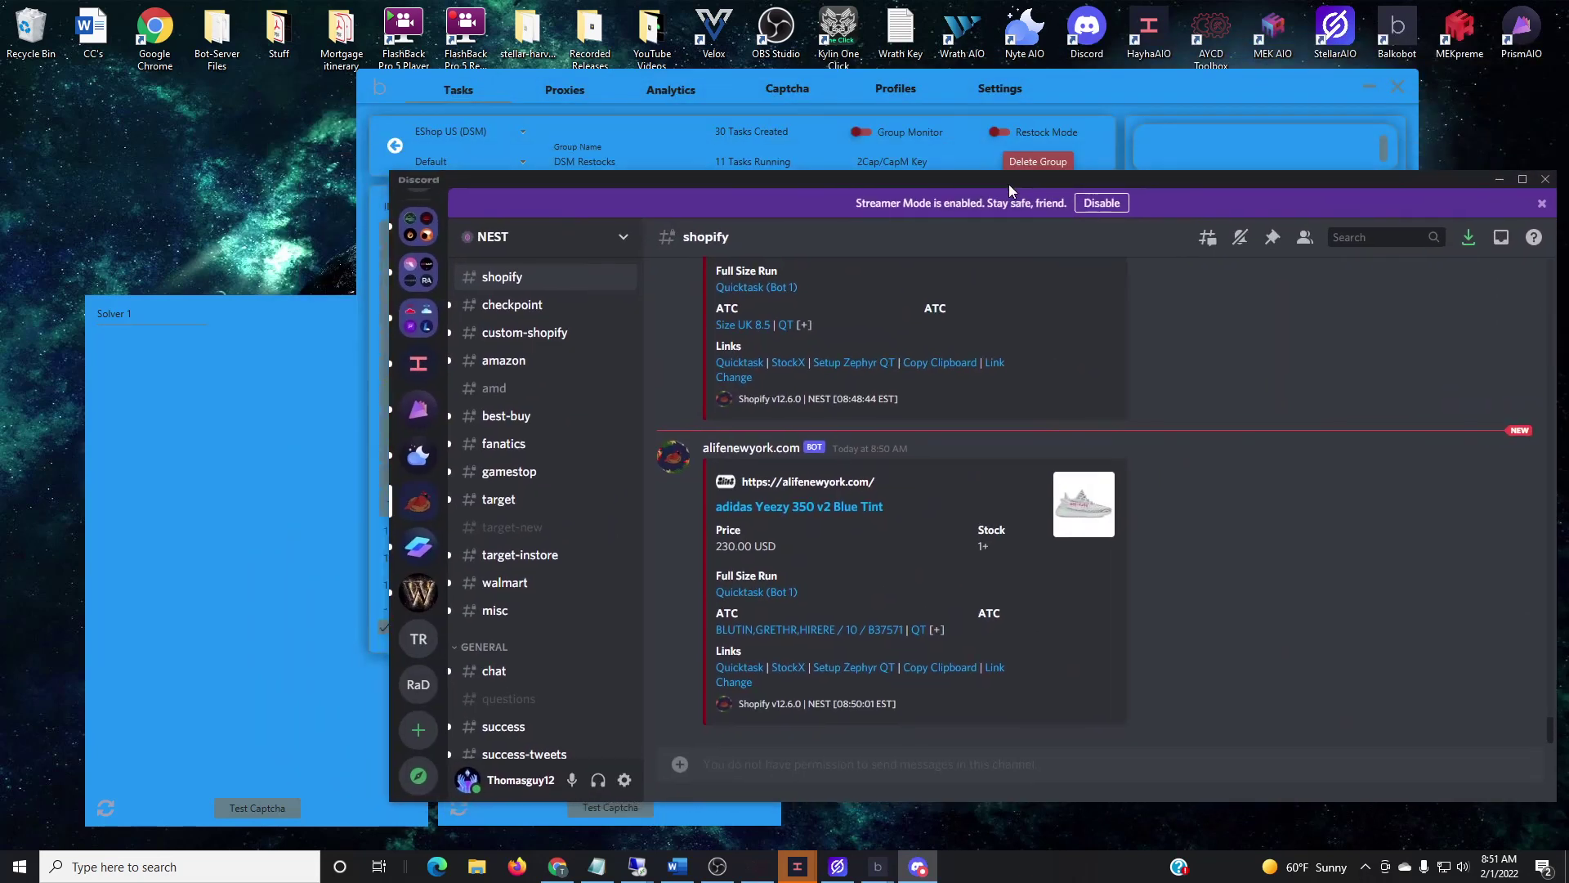
{"action": "left_click", "coordinate": [1075, 86]}
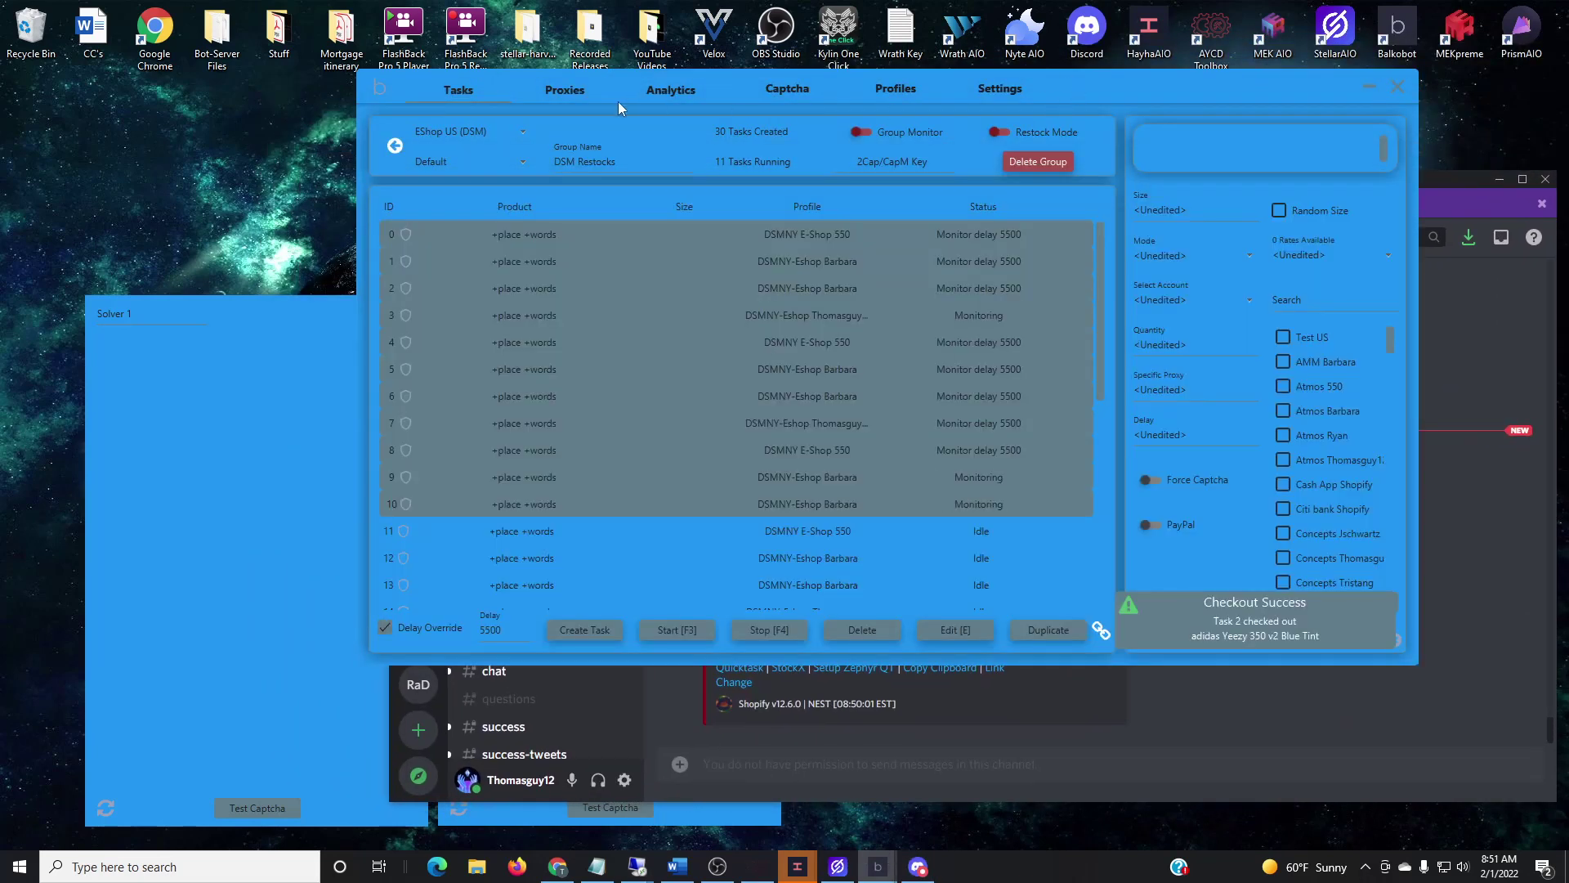
{"action": "left_click", "coordinate": [394, 147]}
Open Alife New York, confirm the Blue Tint checkouts in the Discord feed, and stop all six tasks
{"action": "scroll", "coordinate": [967, 490], "scroll_direction": "down", "scroll_amount": 5}
{"action": "scroll", "coordinate": [1127, 520], "scroll_direction": "down", "scroll_amount": 3}
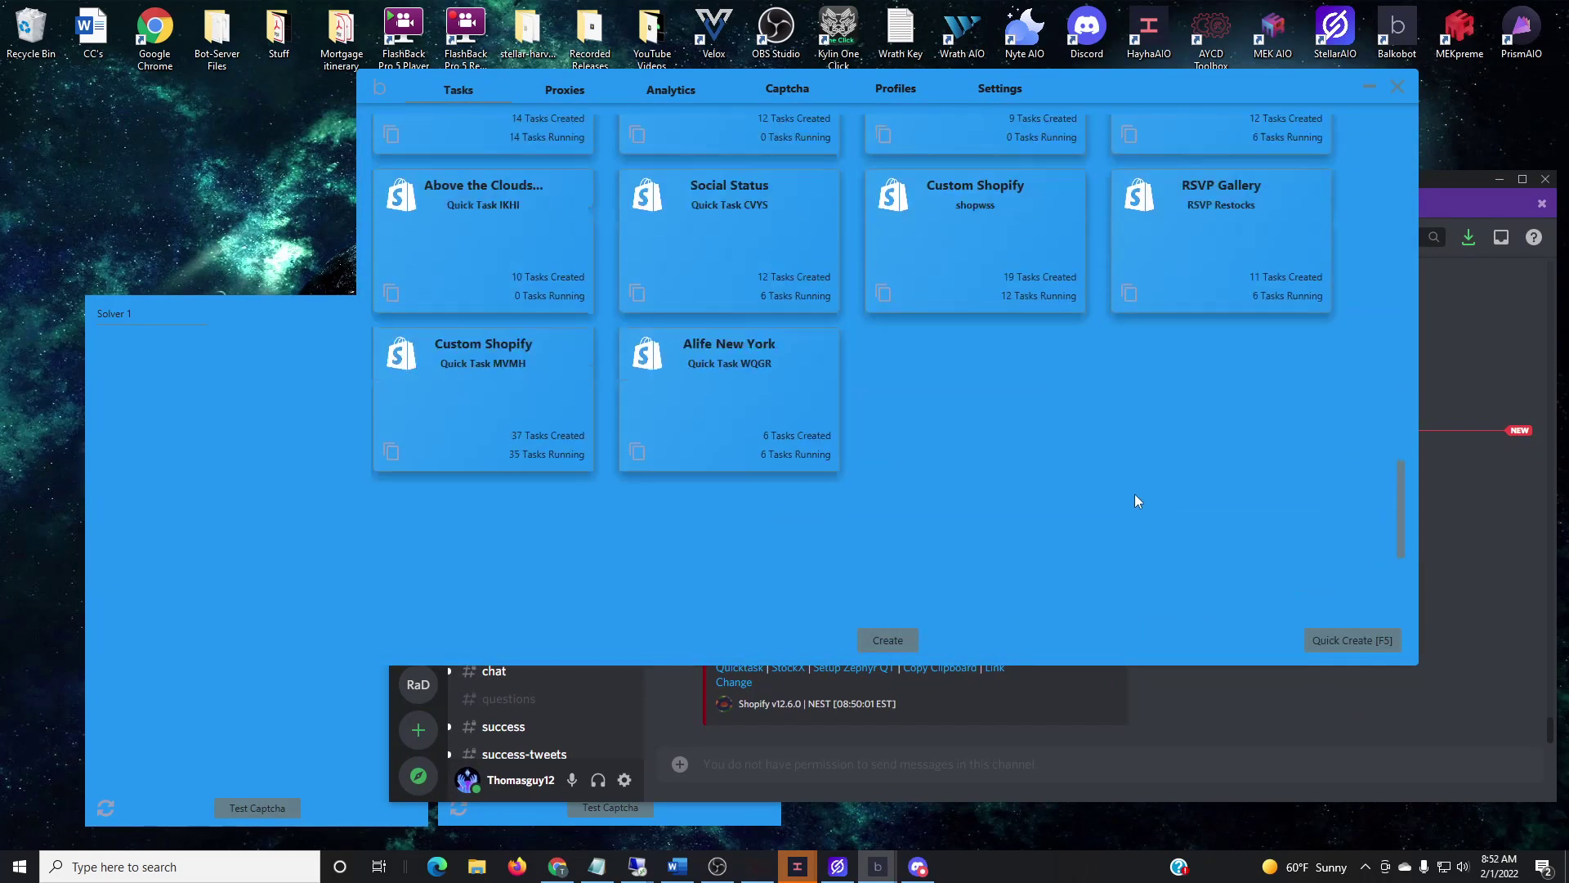
{"action": "left_click", "coordinate": [718, 422]}
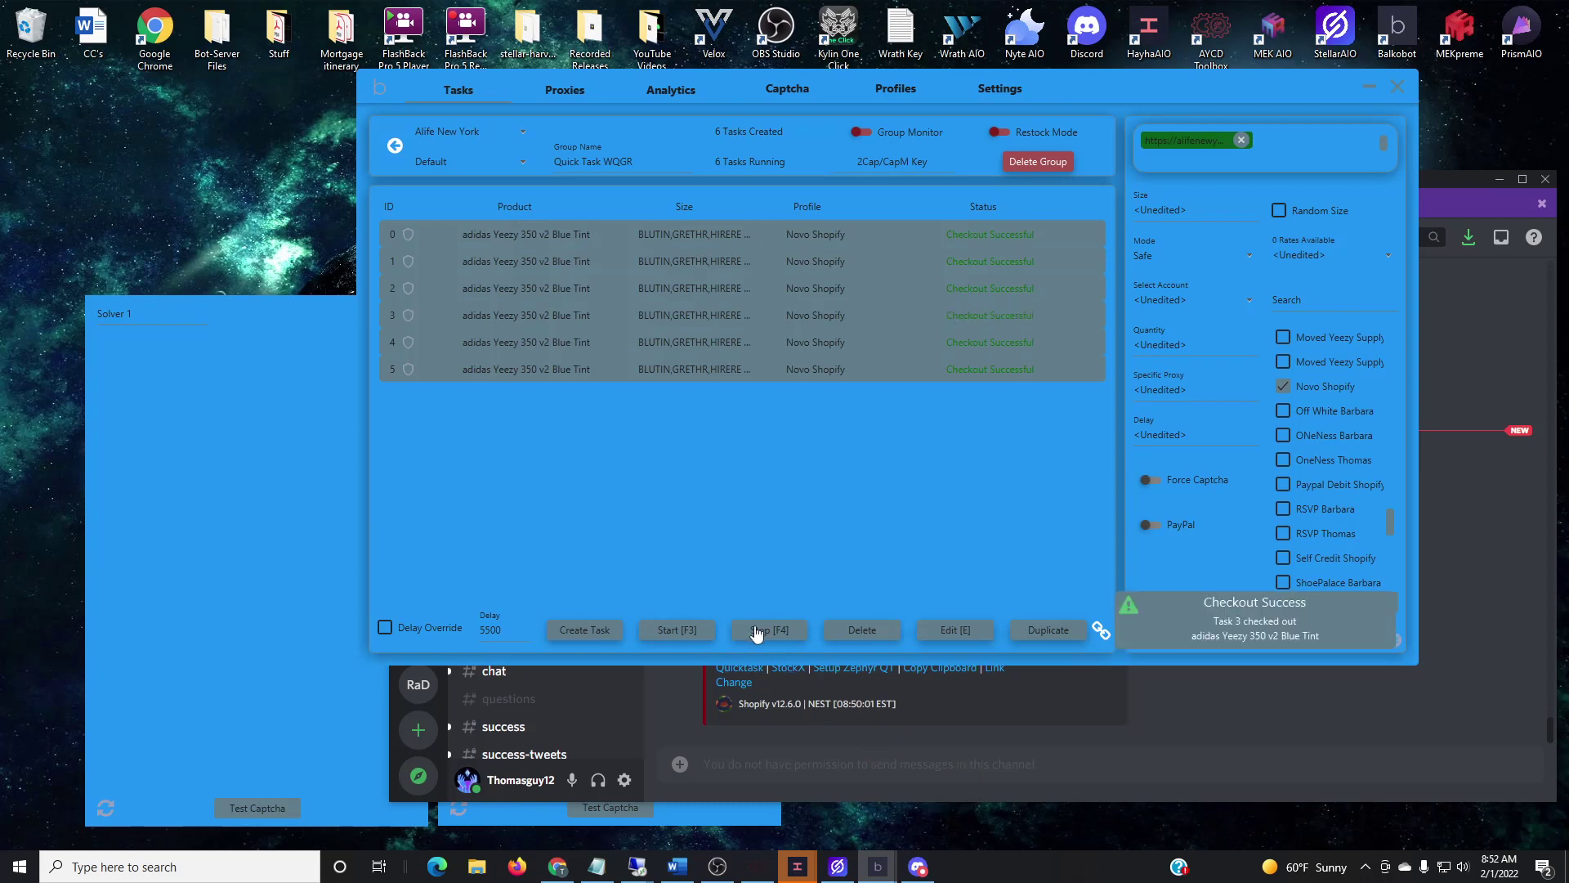
{"action": "left_click", "coordinate": [816, 738]}
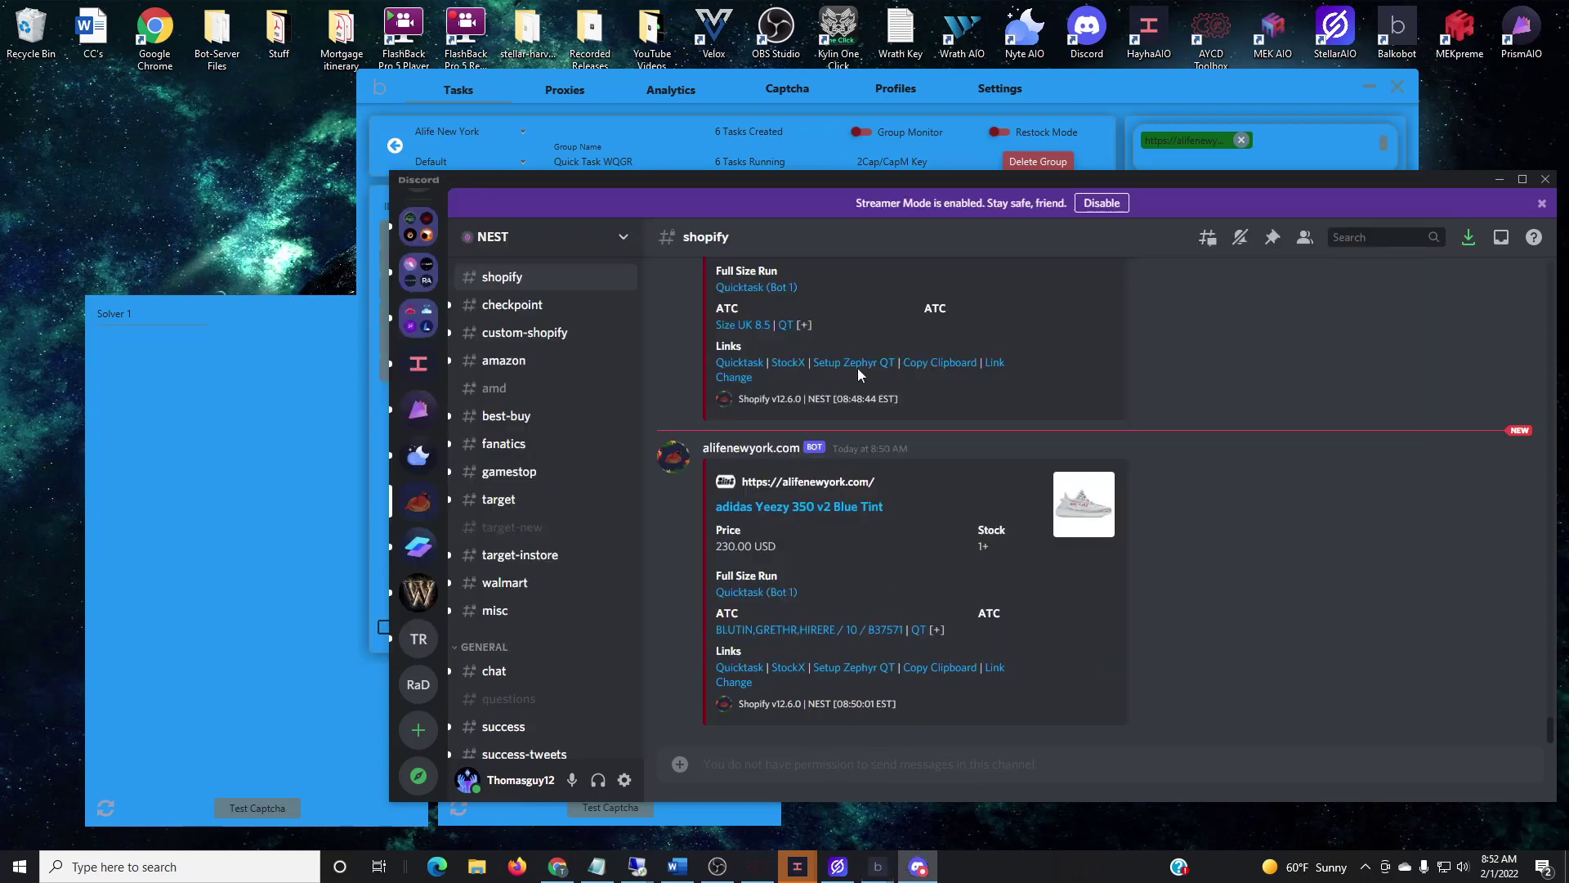
{"action": "left_click_drag", "start_coordinate": [905, 195], "coordinate": [1568, 196]}
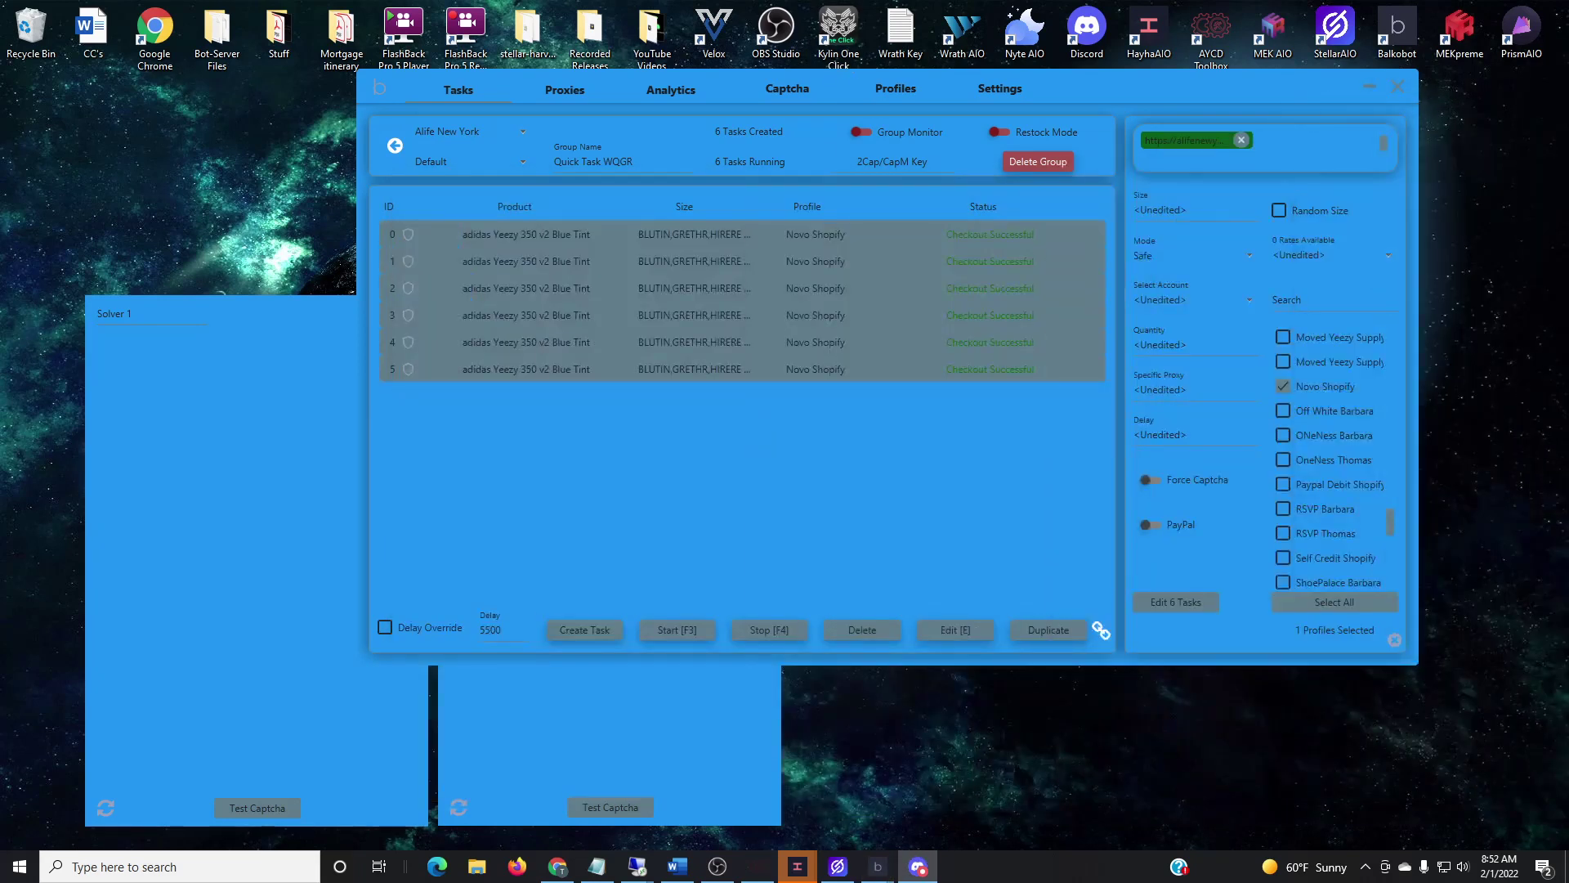
{"action": "left_click", "coordinate": [778, 640]}
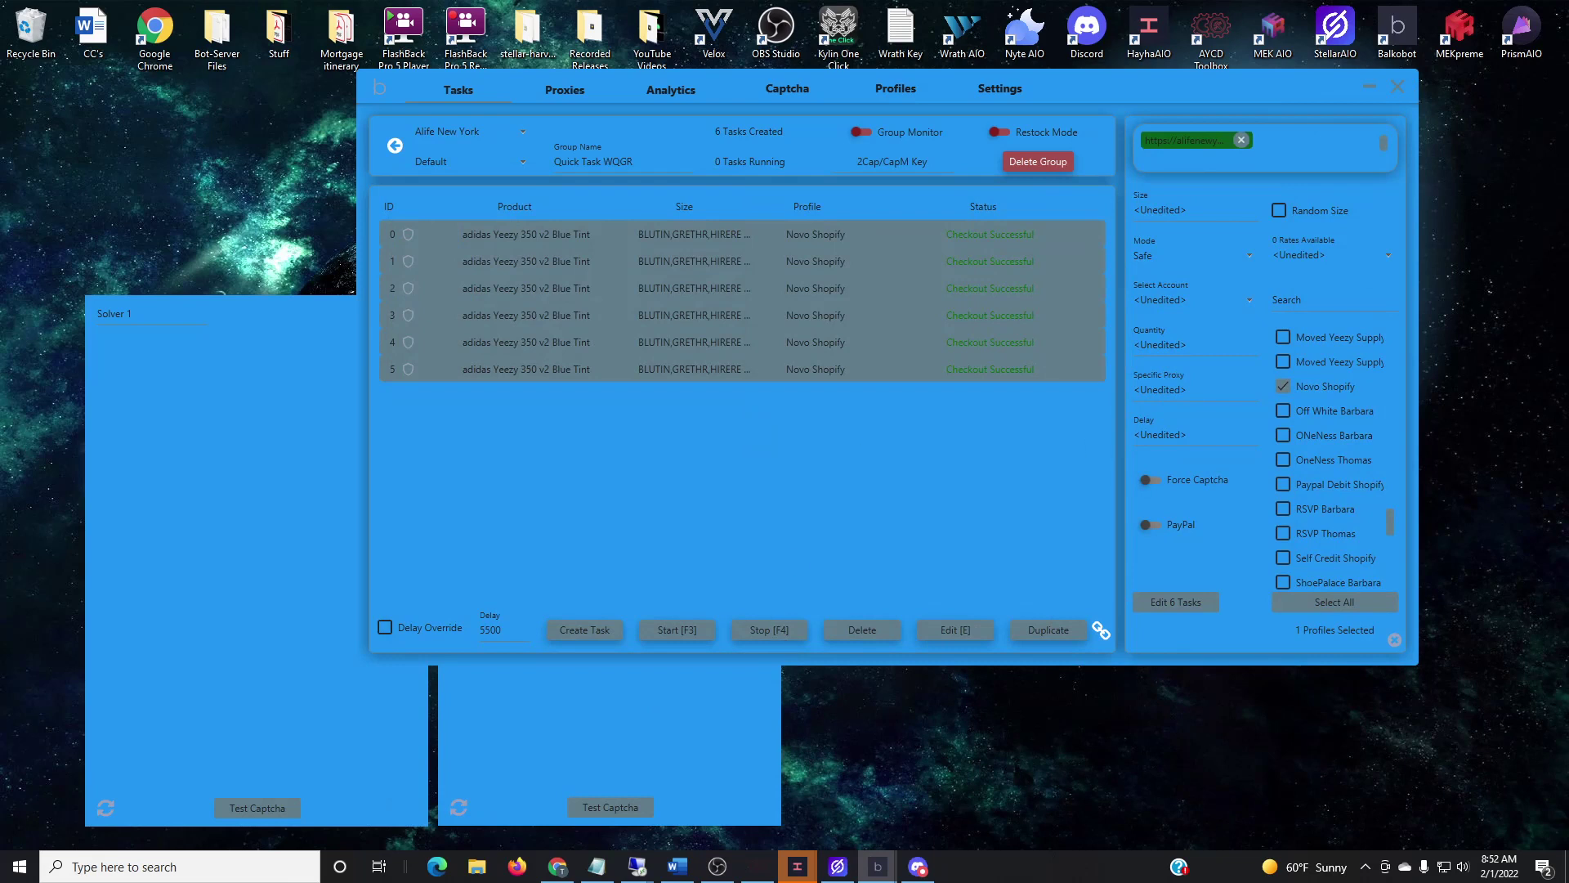